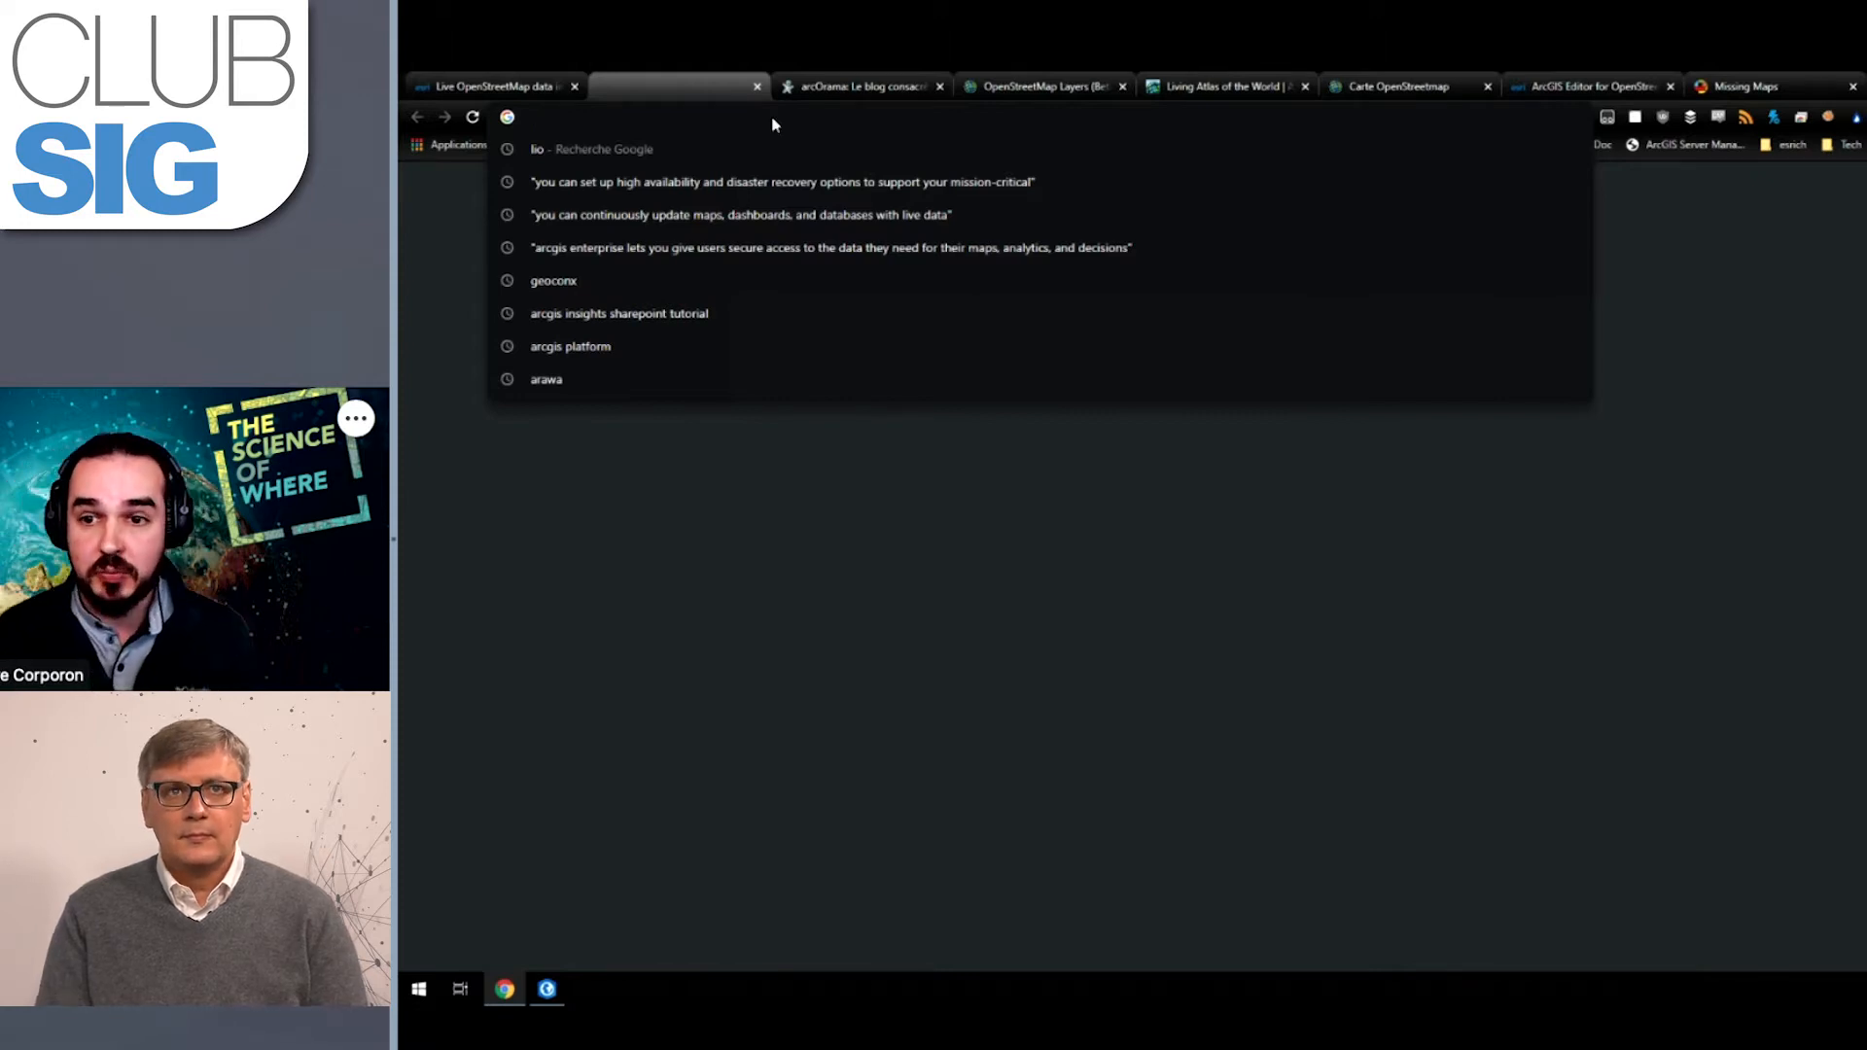
Step: Search the web for "arcorama openstreetmap" and open the arcOrama article on live OpenStreetMap data in ArcGIS Online
left_click(690, 212)
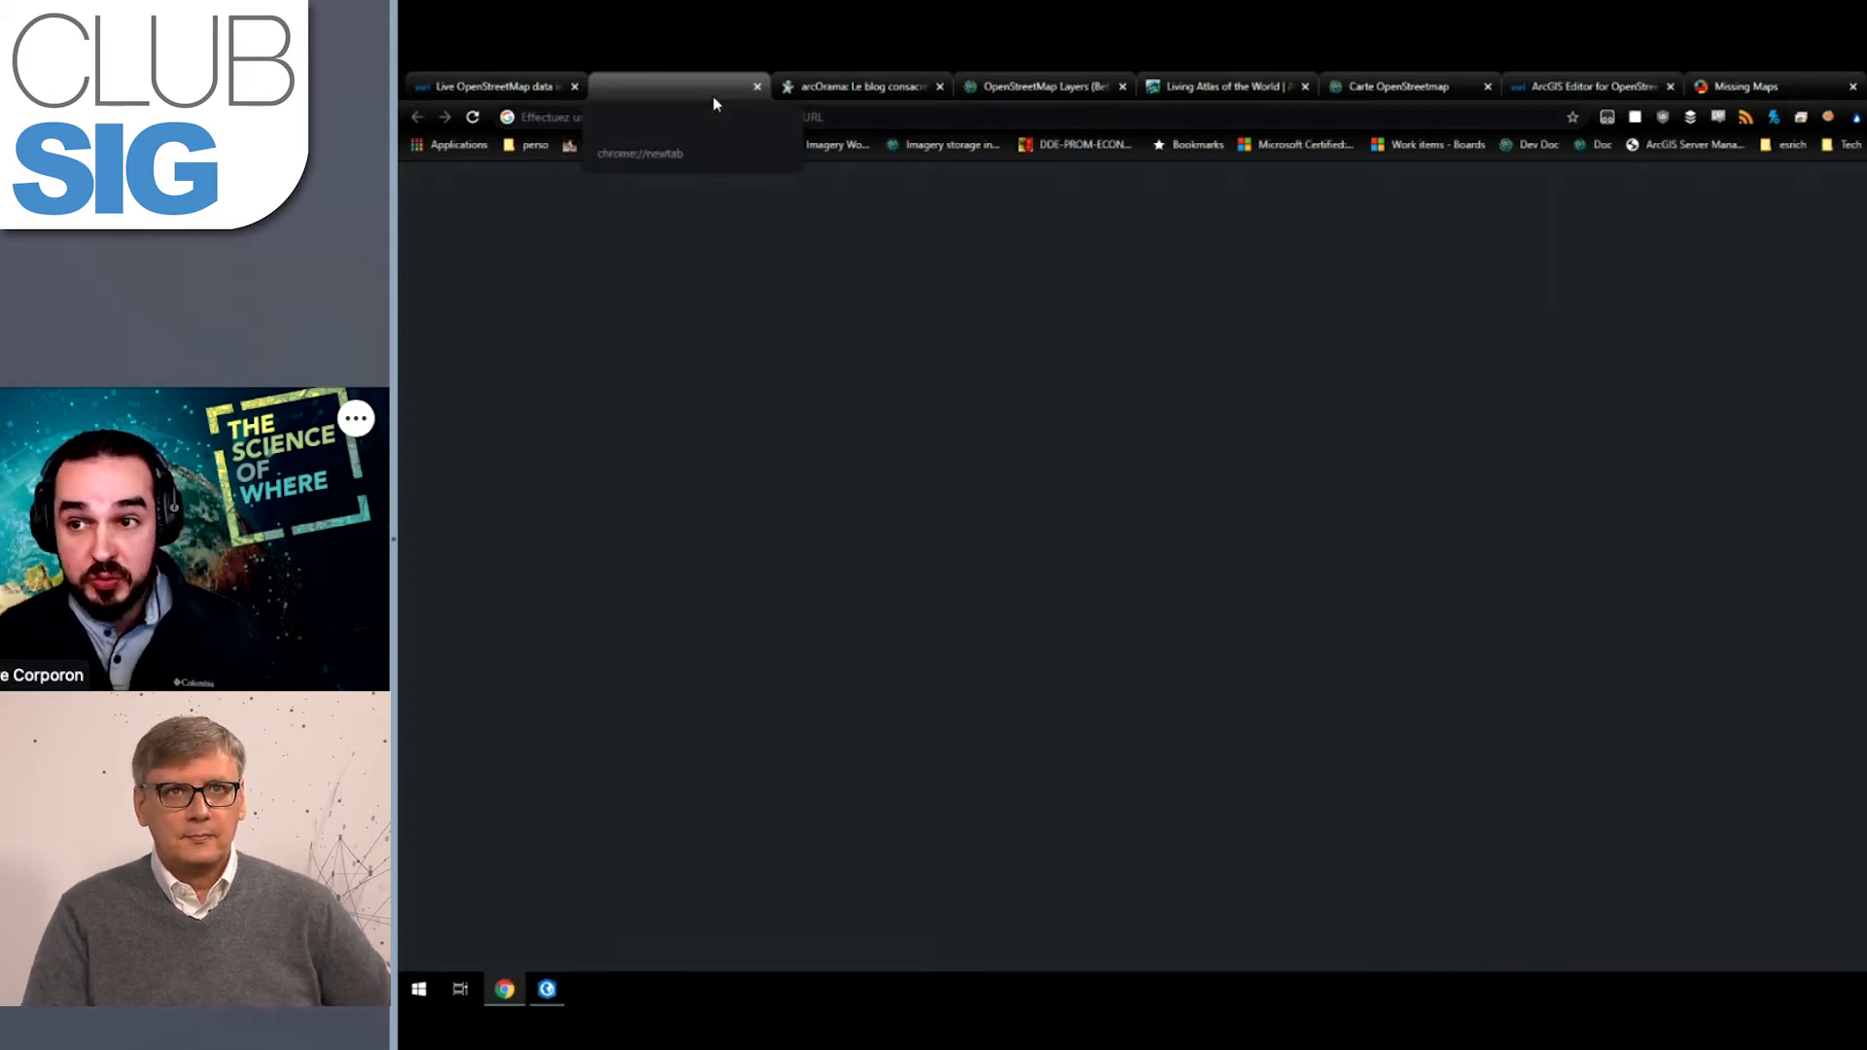
left_click(692, 111)
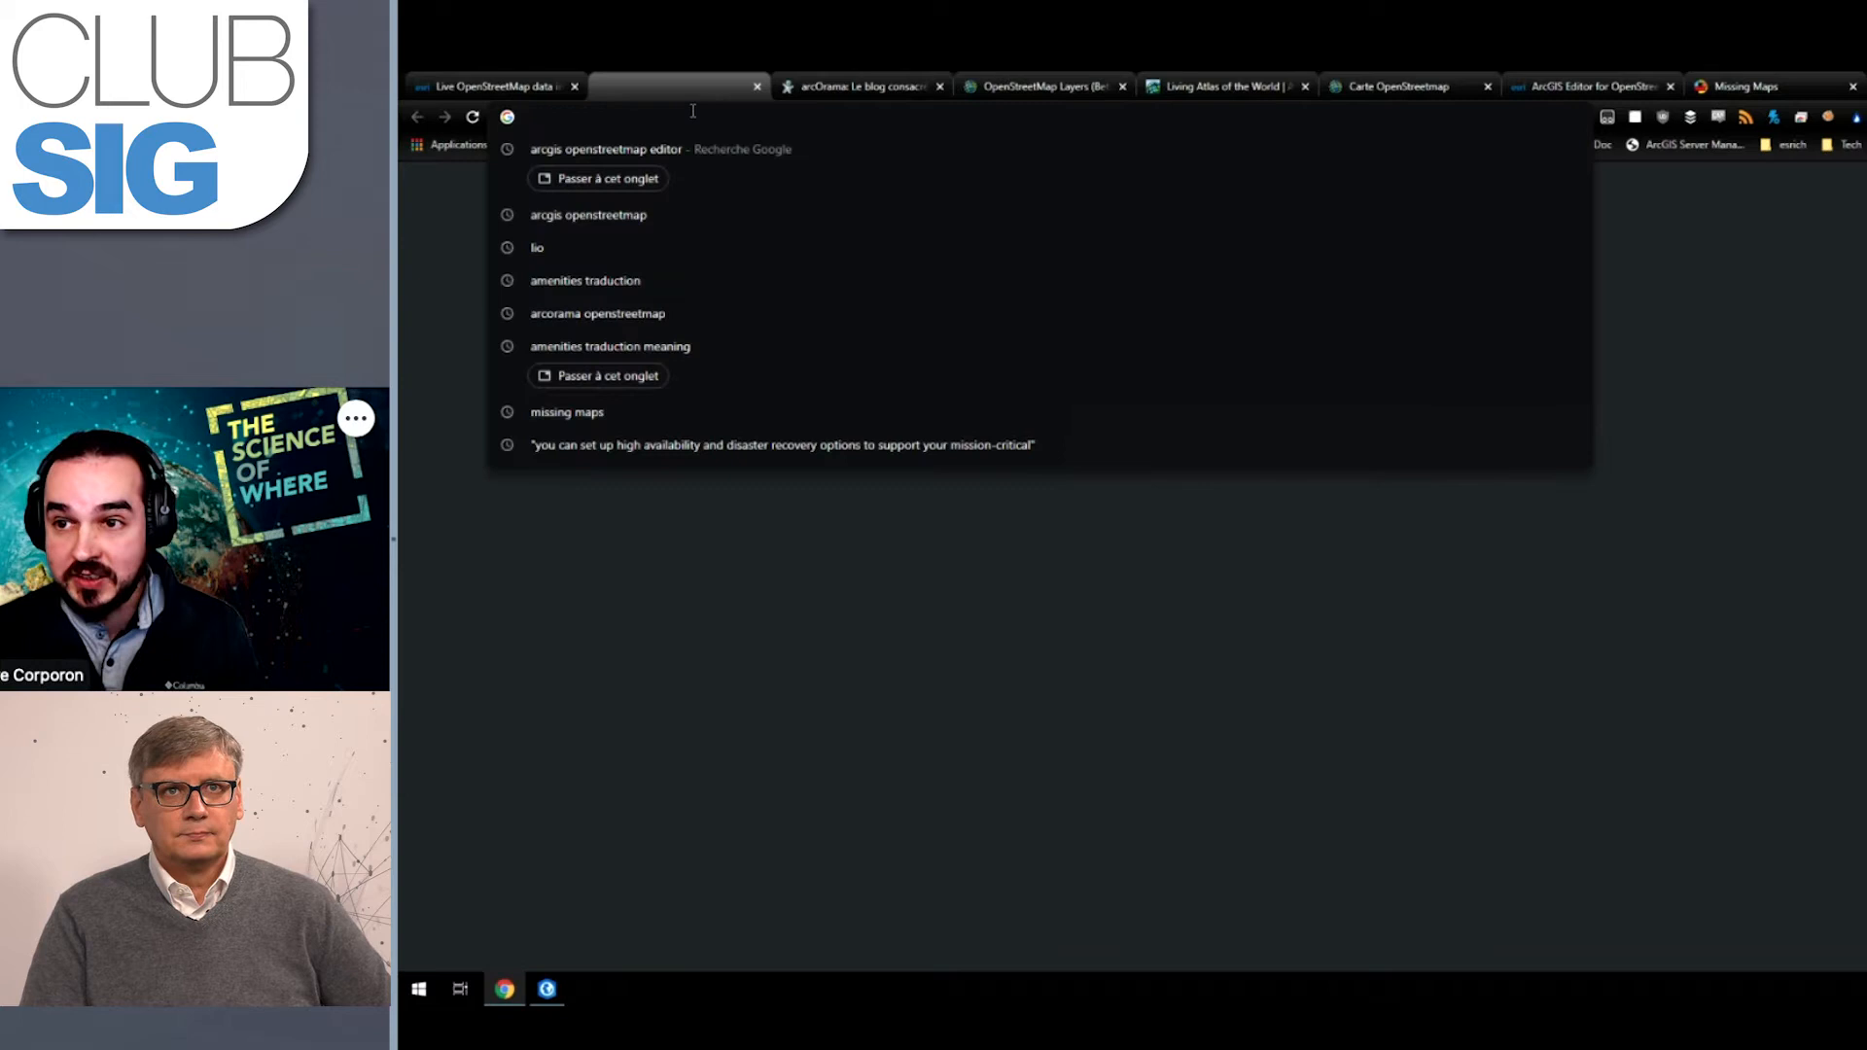
type("arcorama")
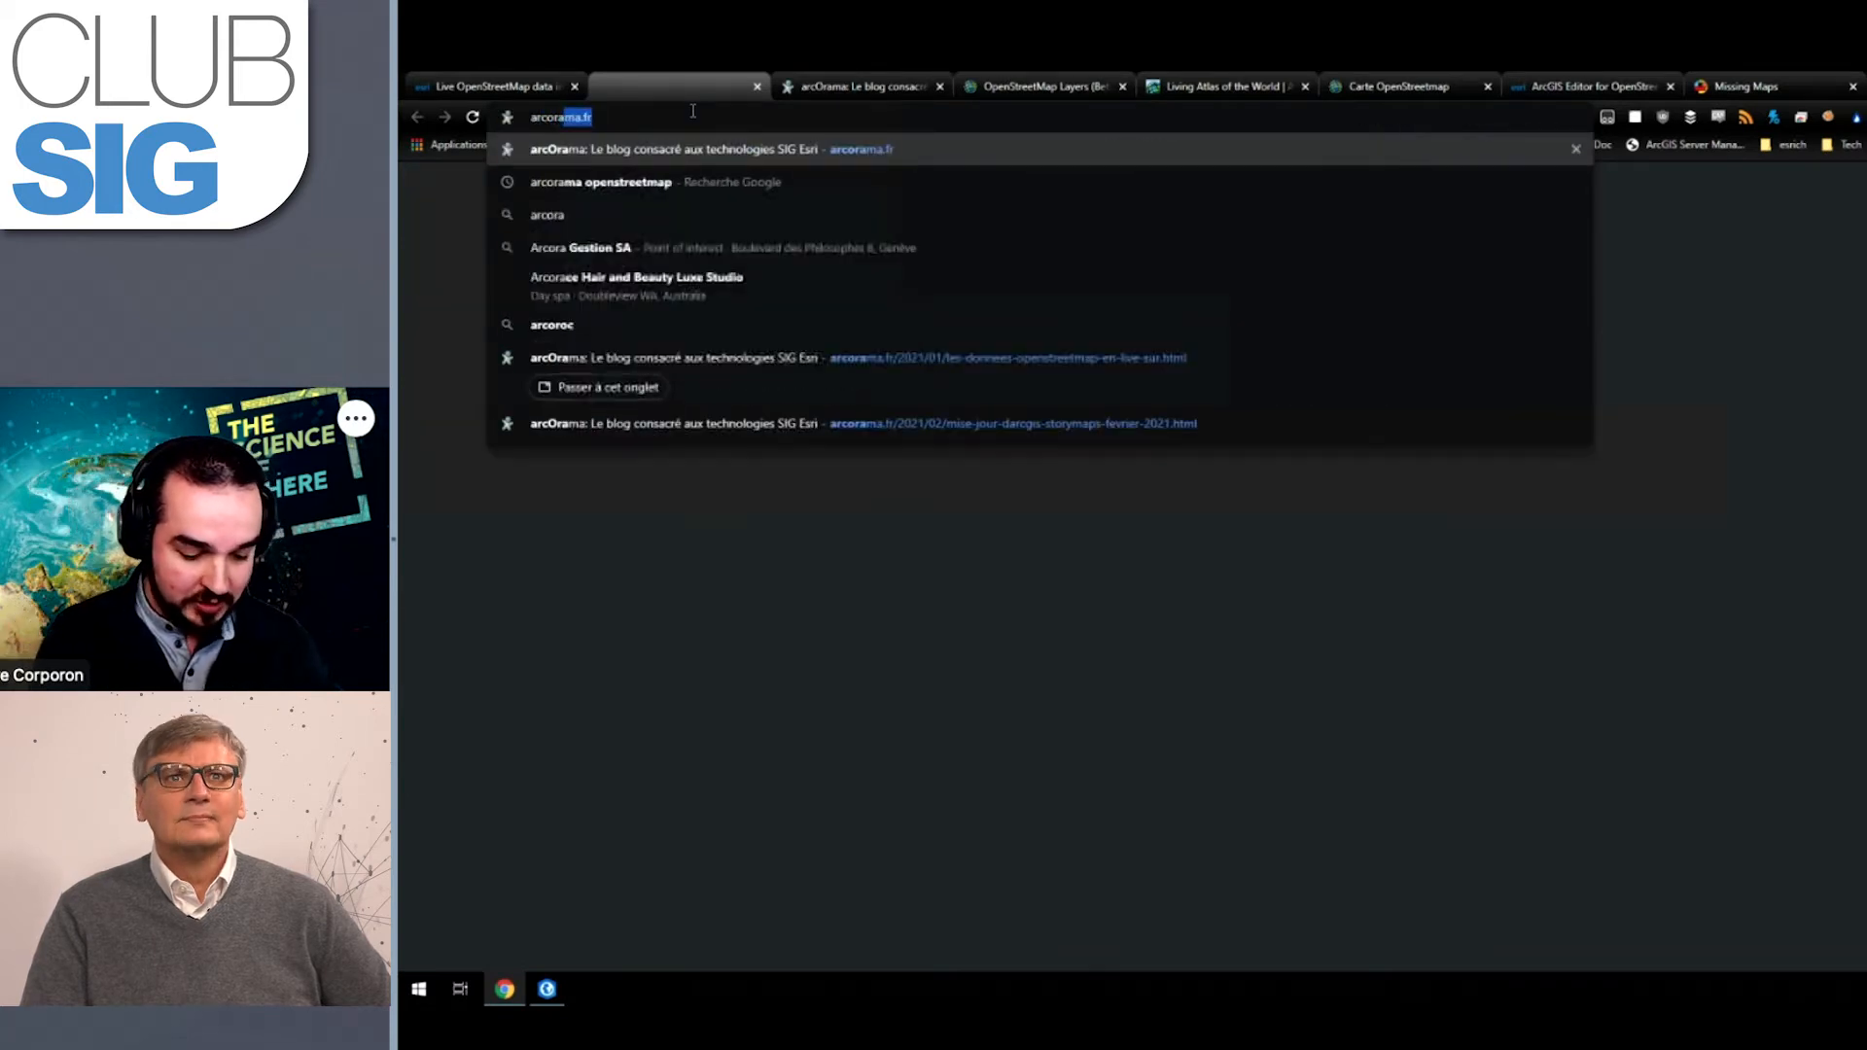
key("BackSpace")
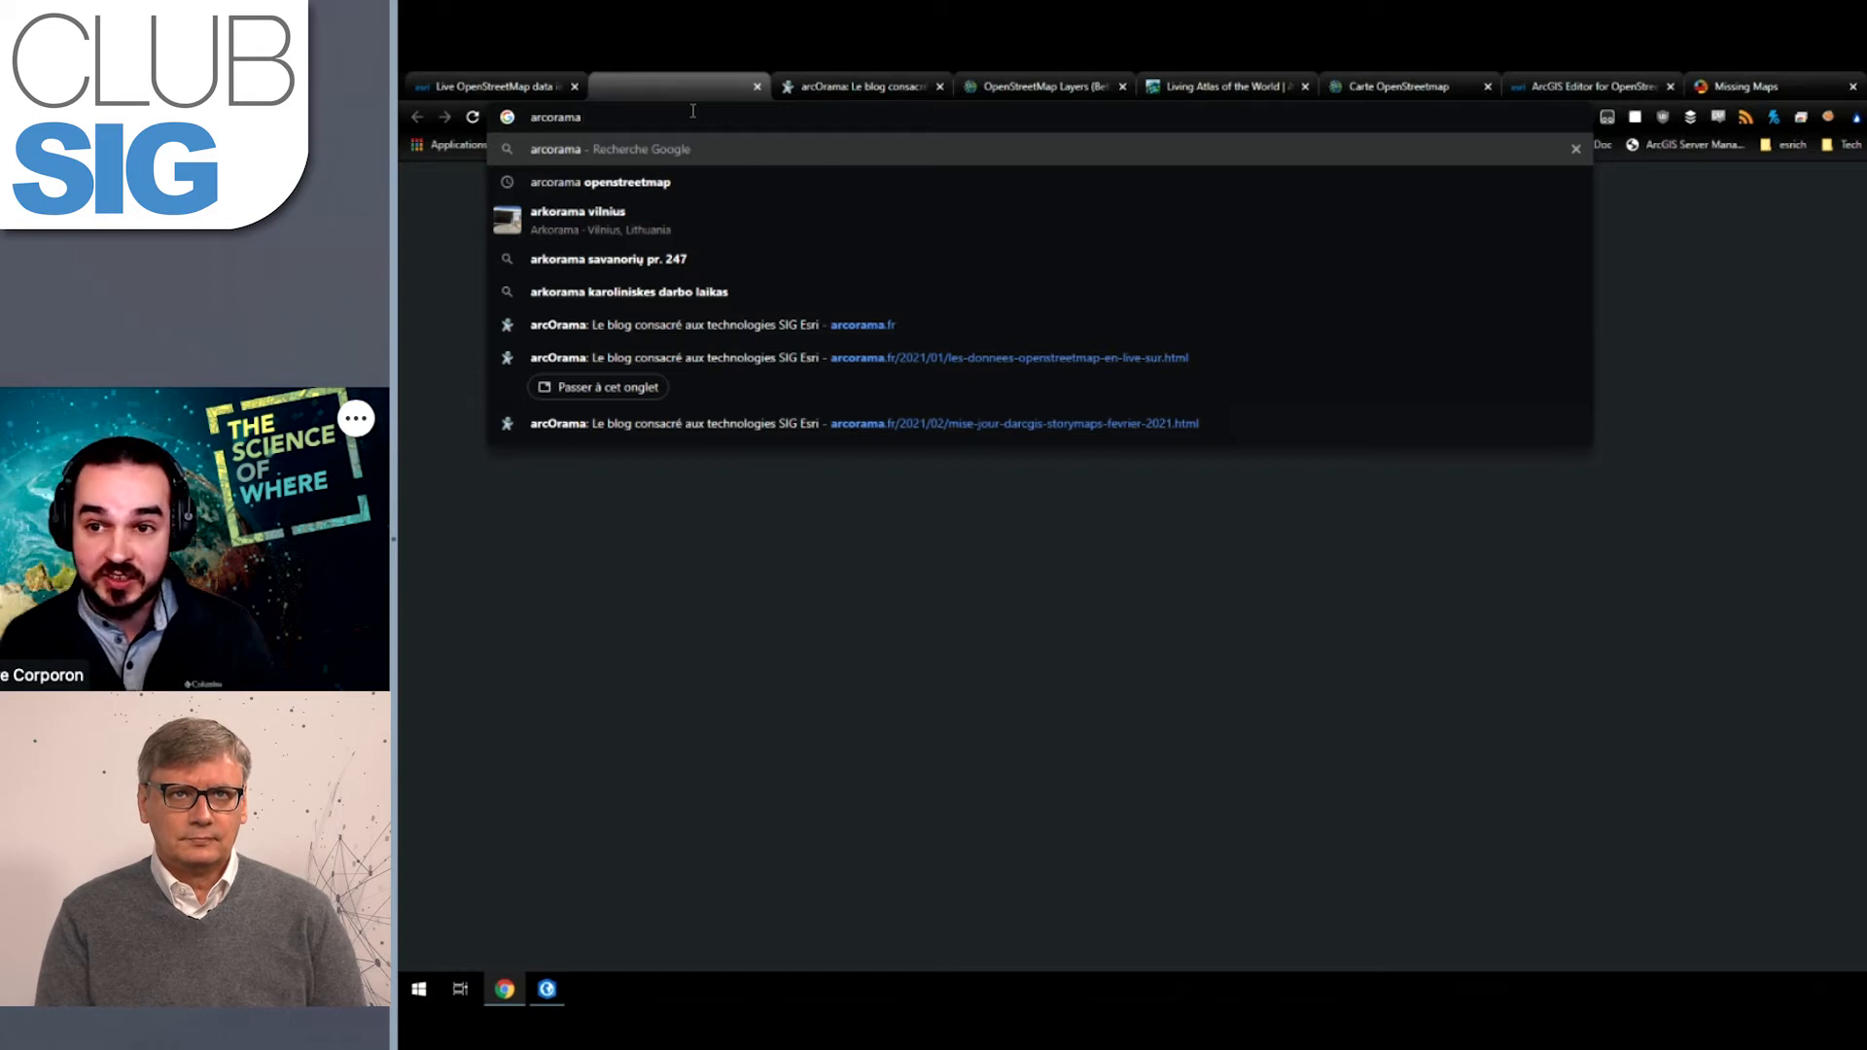
left_click(739, 182)
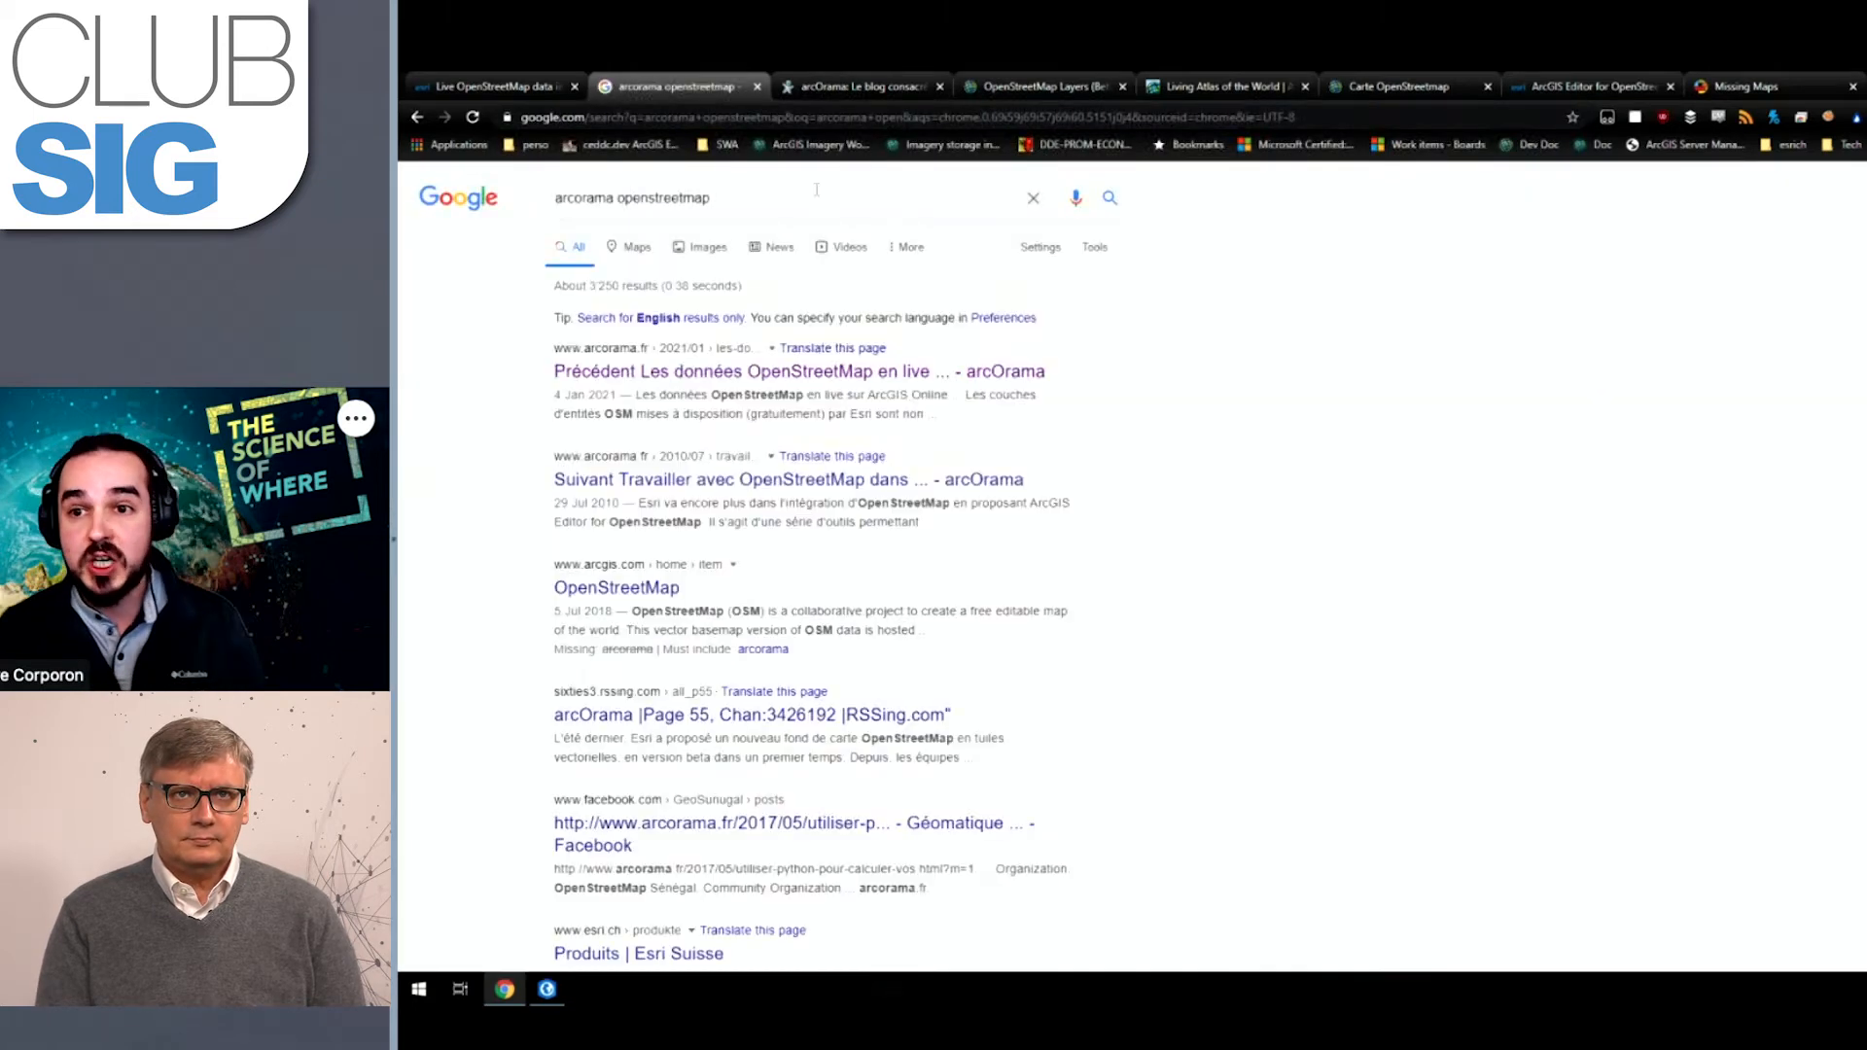
left_click(707, 376)
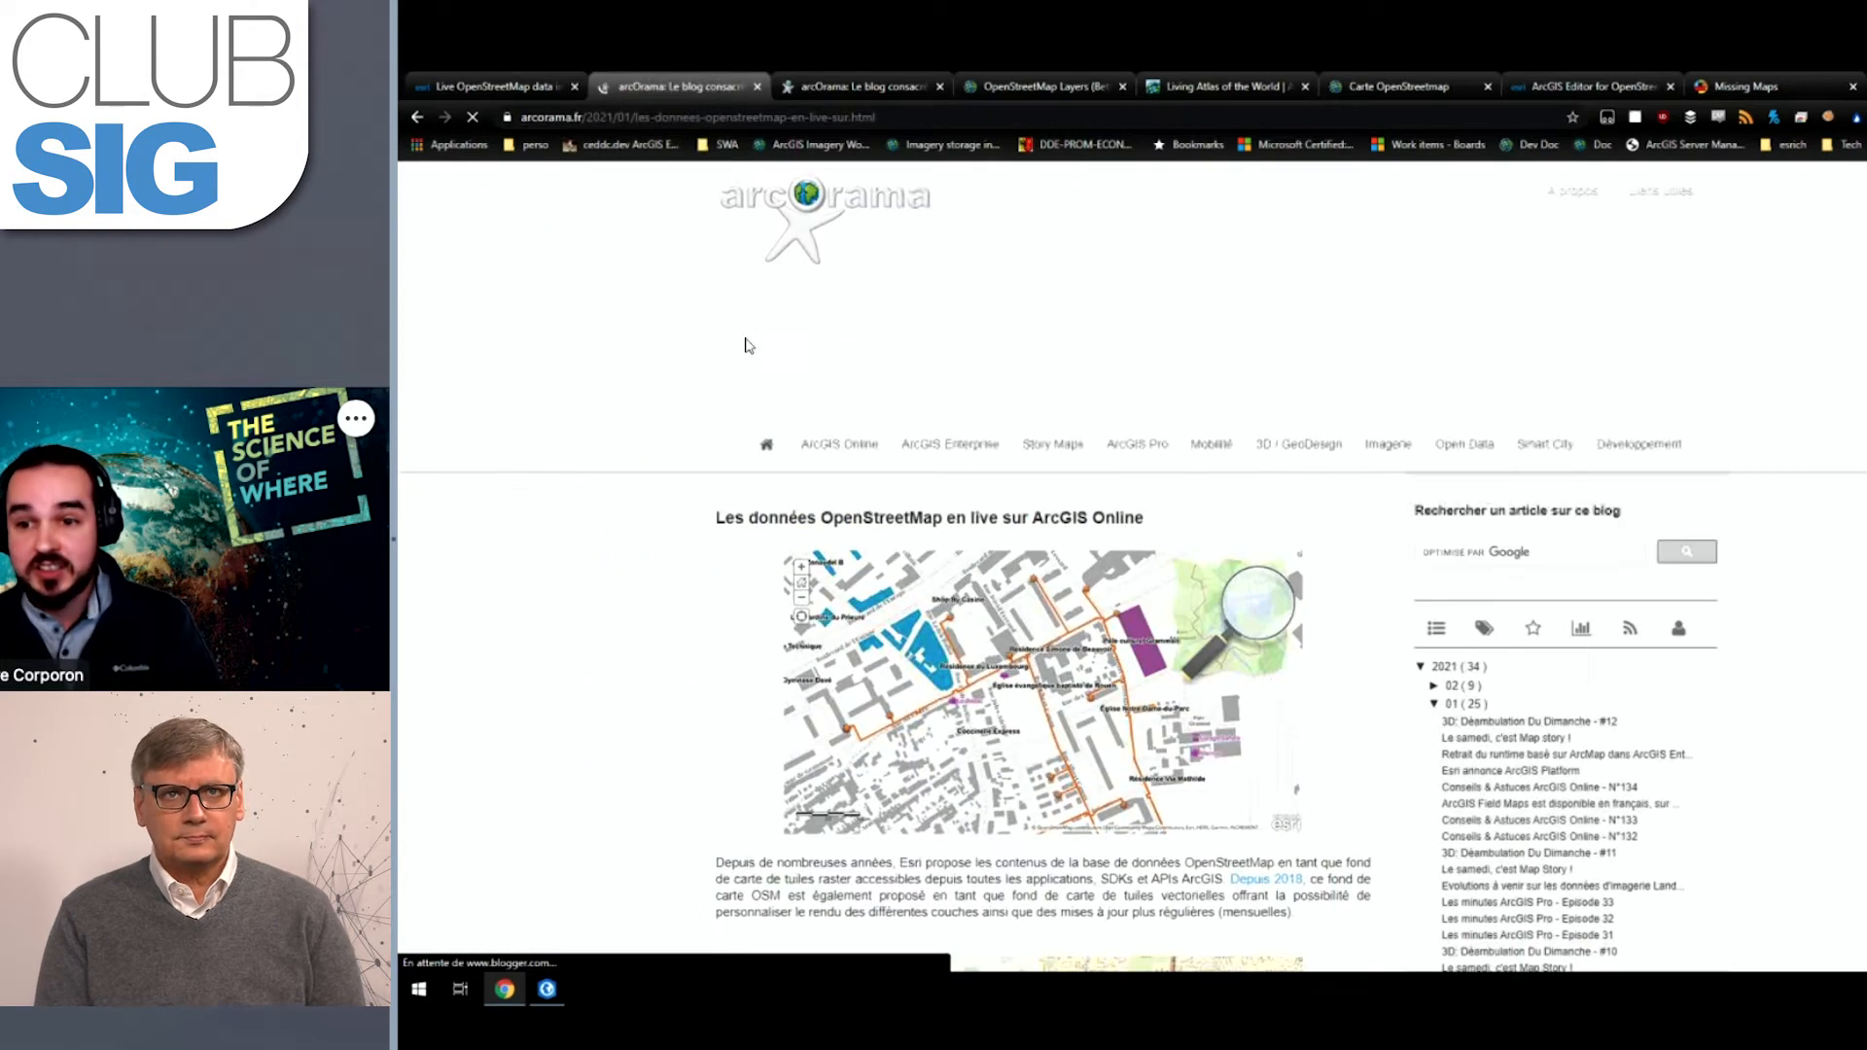
Step: Skim the arcOrama article to the "Comment y accéder ?" section and open its linked OpenStreetMap layers group
scroll(625, 442, "down", 2)
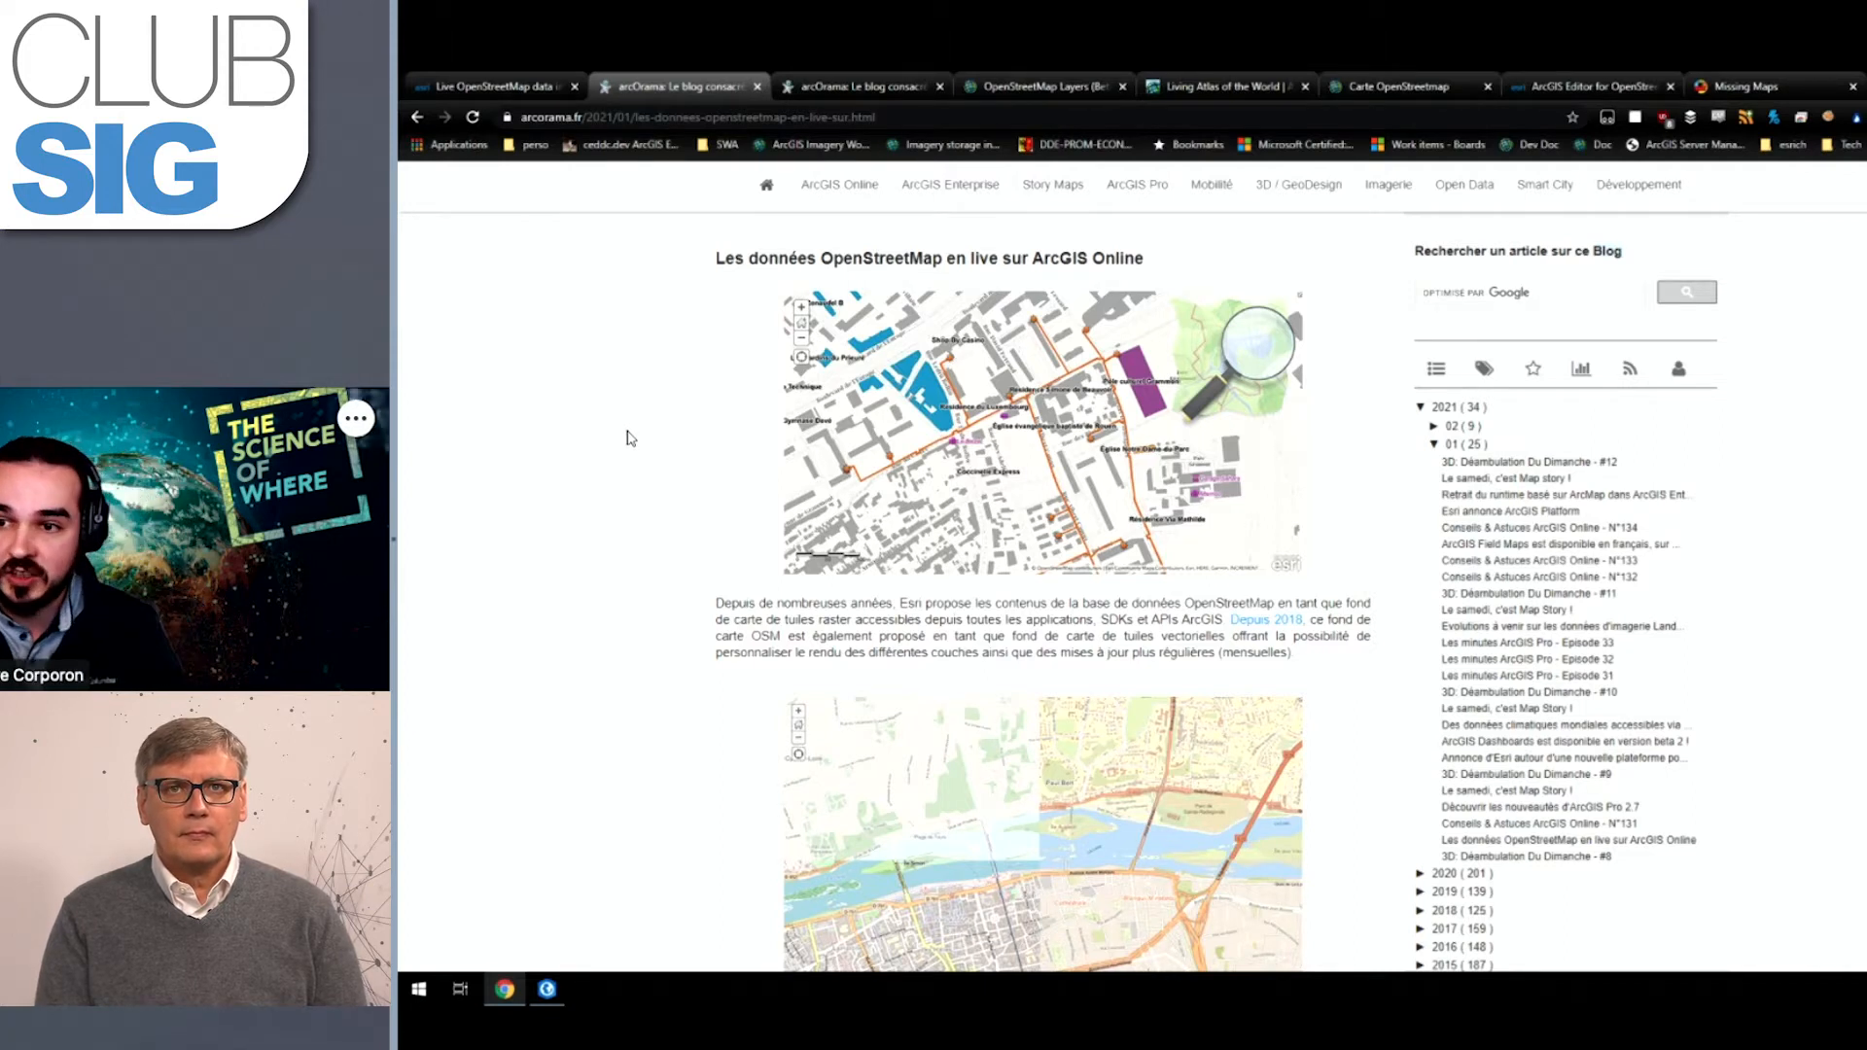
scroll(747, 416, "down", 3)
scroll(747, 417, "down", 8)
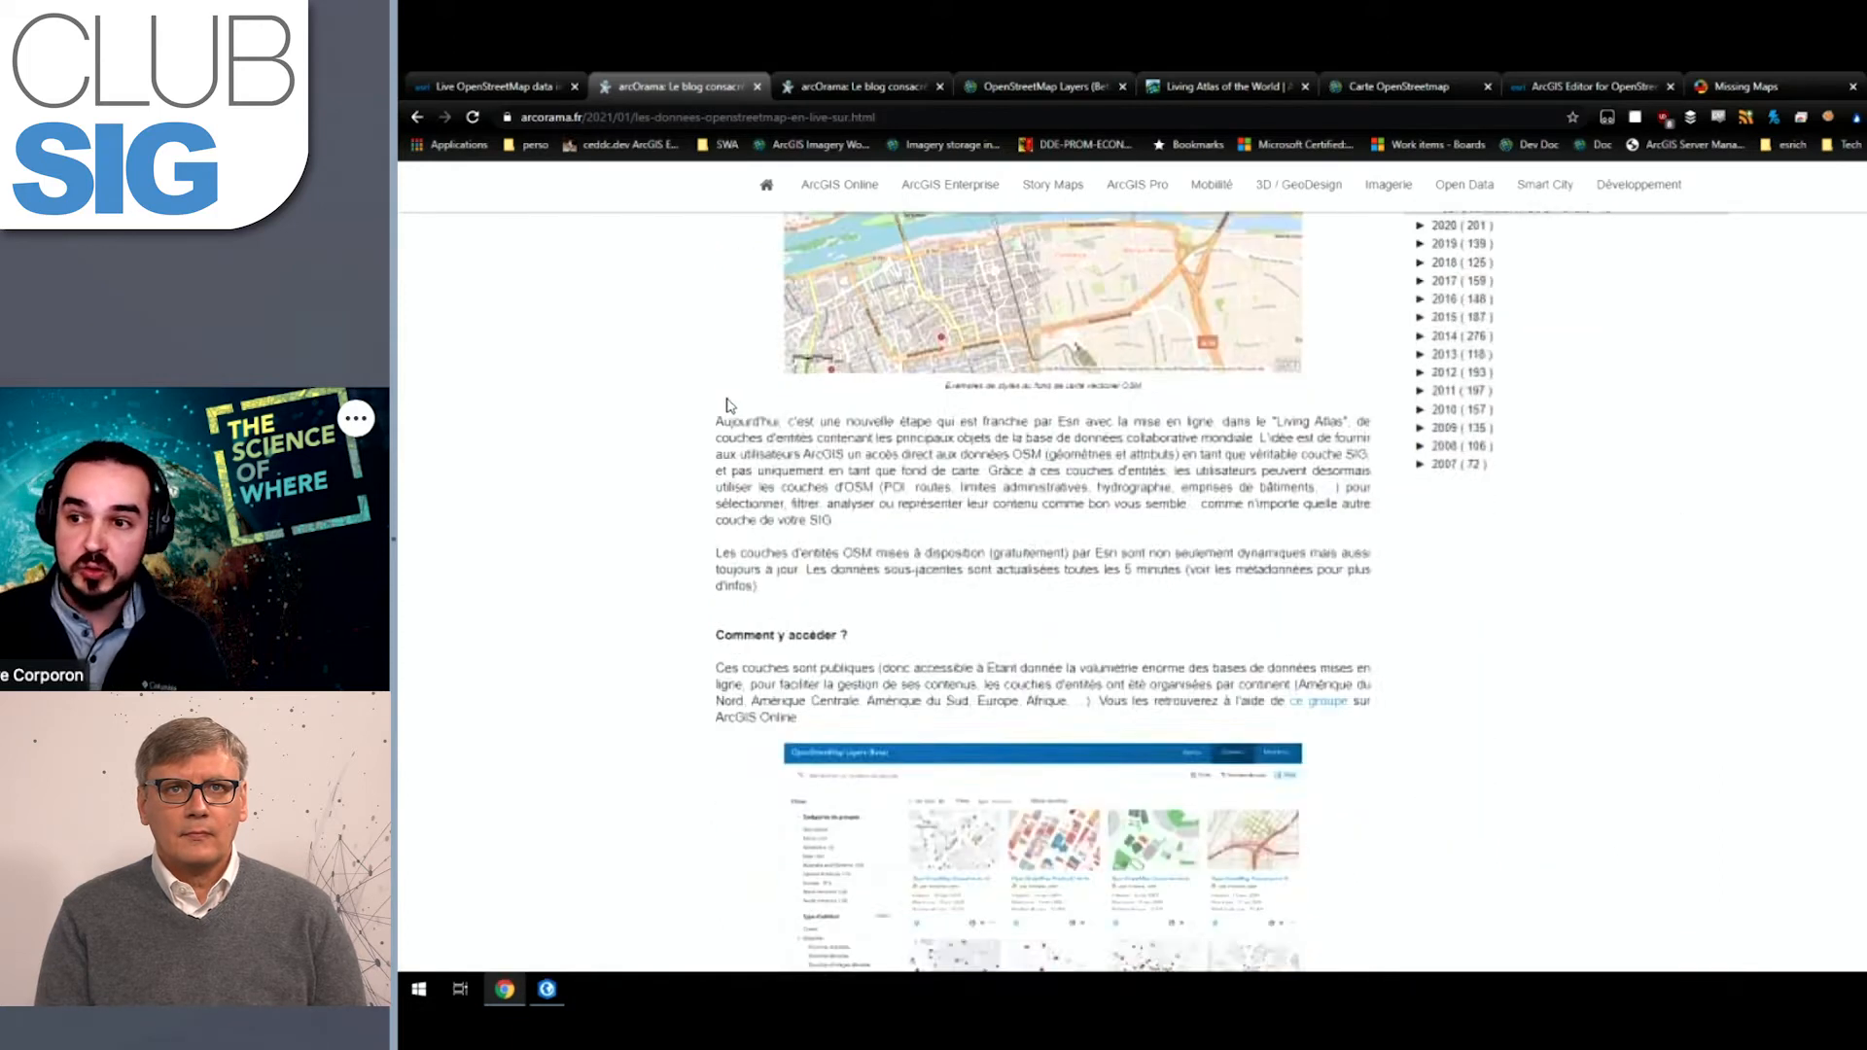
scroll(735, 384, "down", 1)
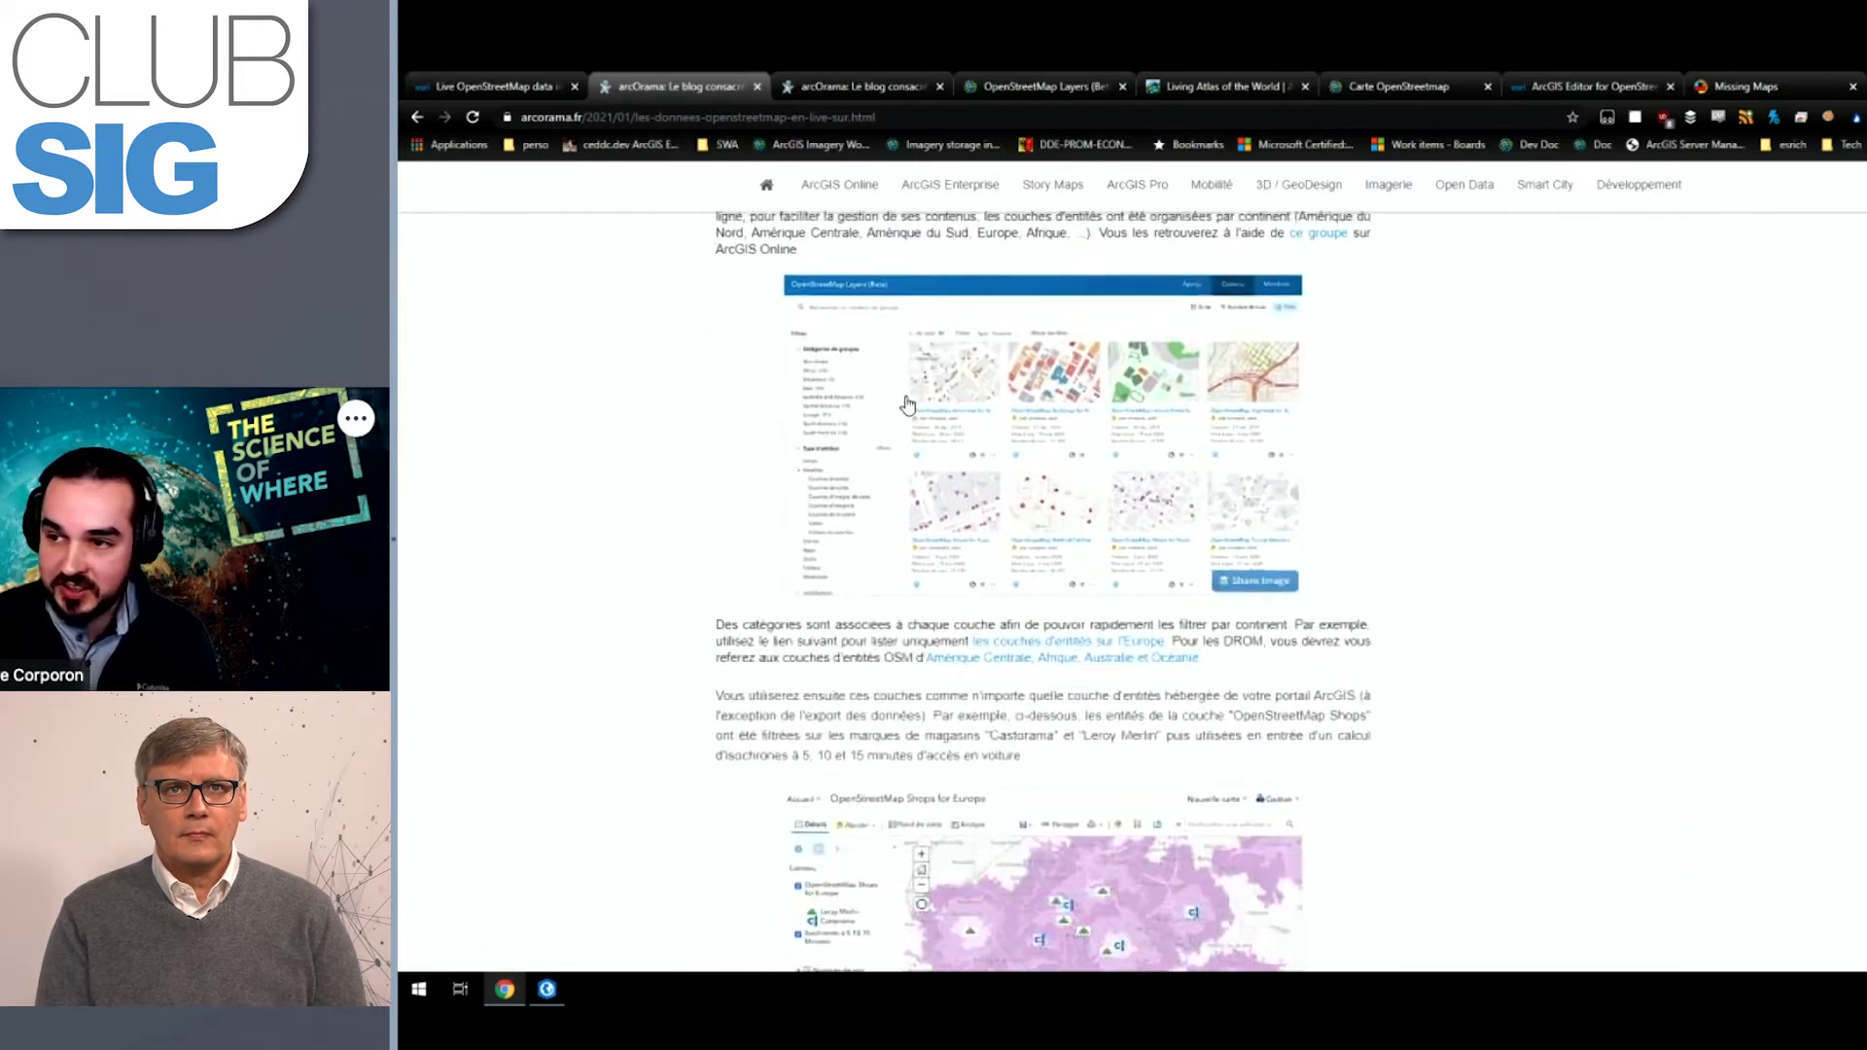
scroll(908, 404, "up", 1)
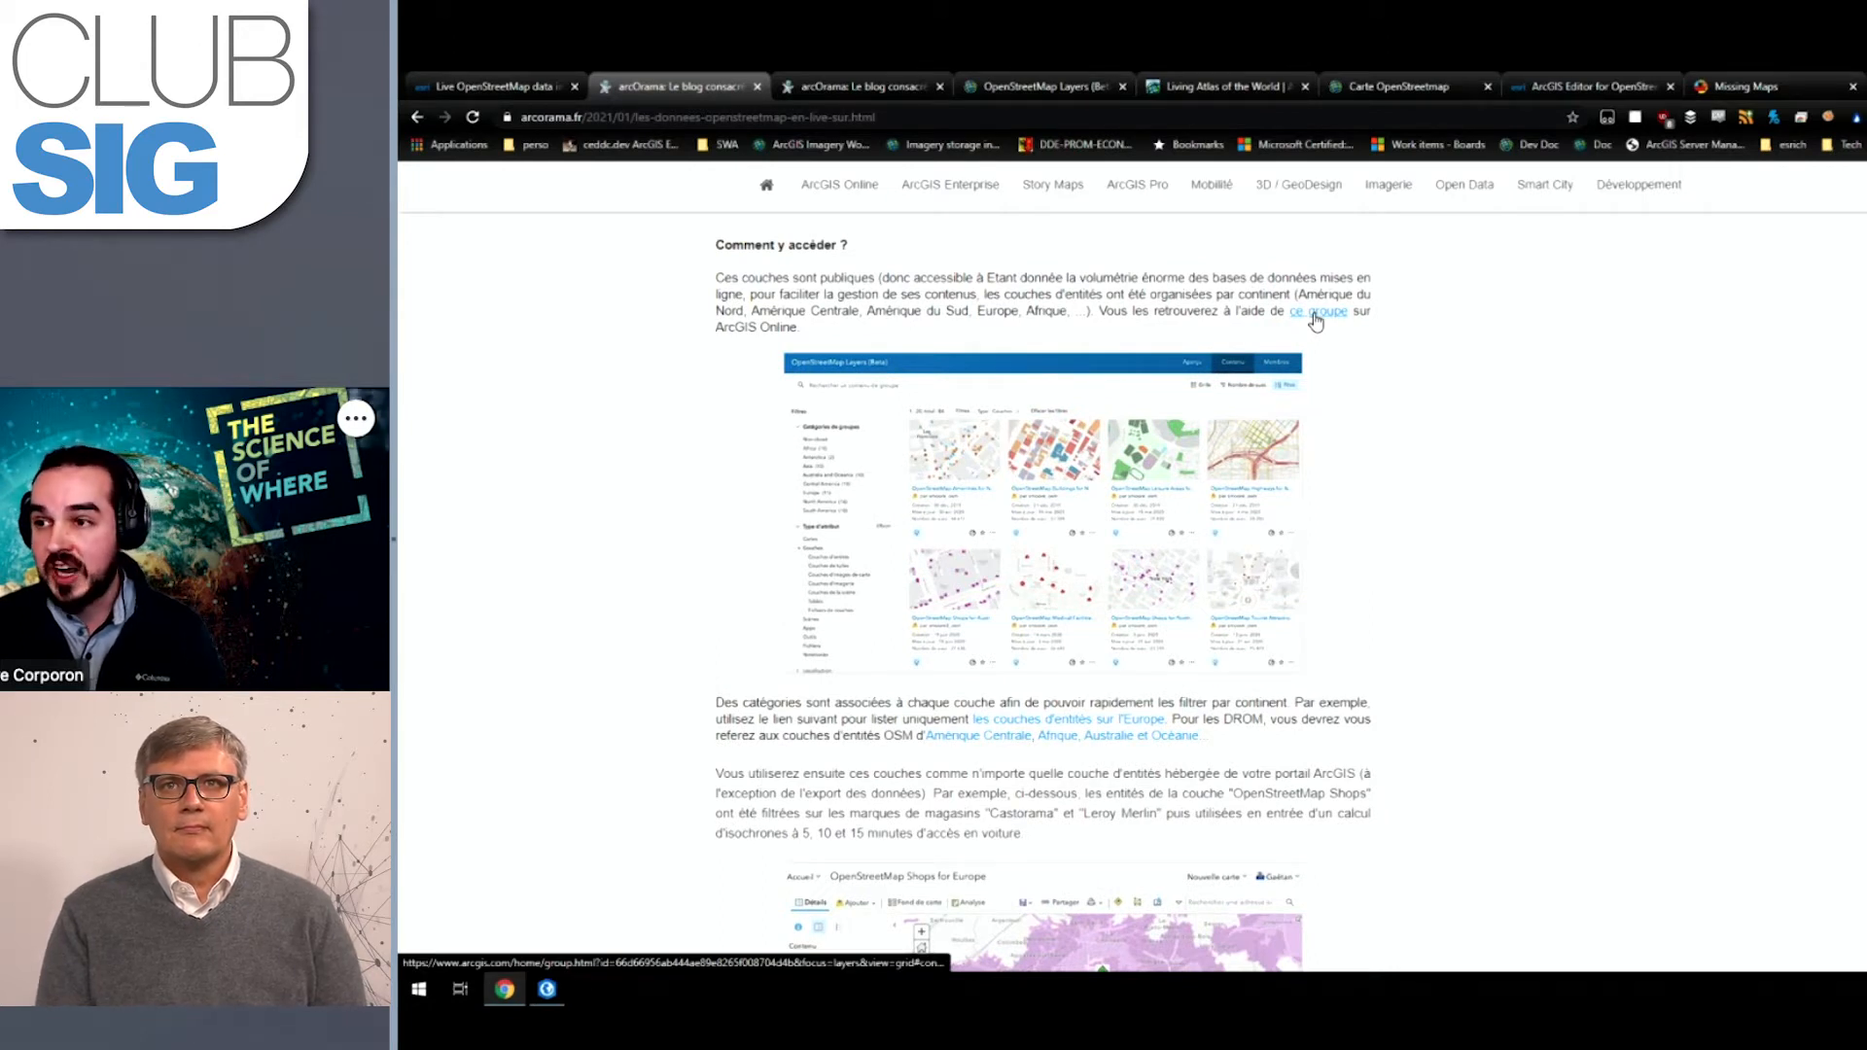
left_click(1315, 315)
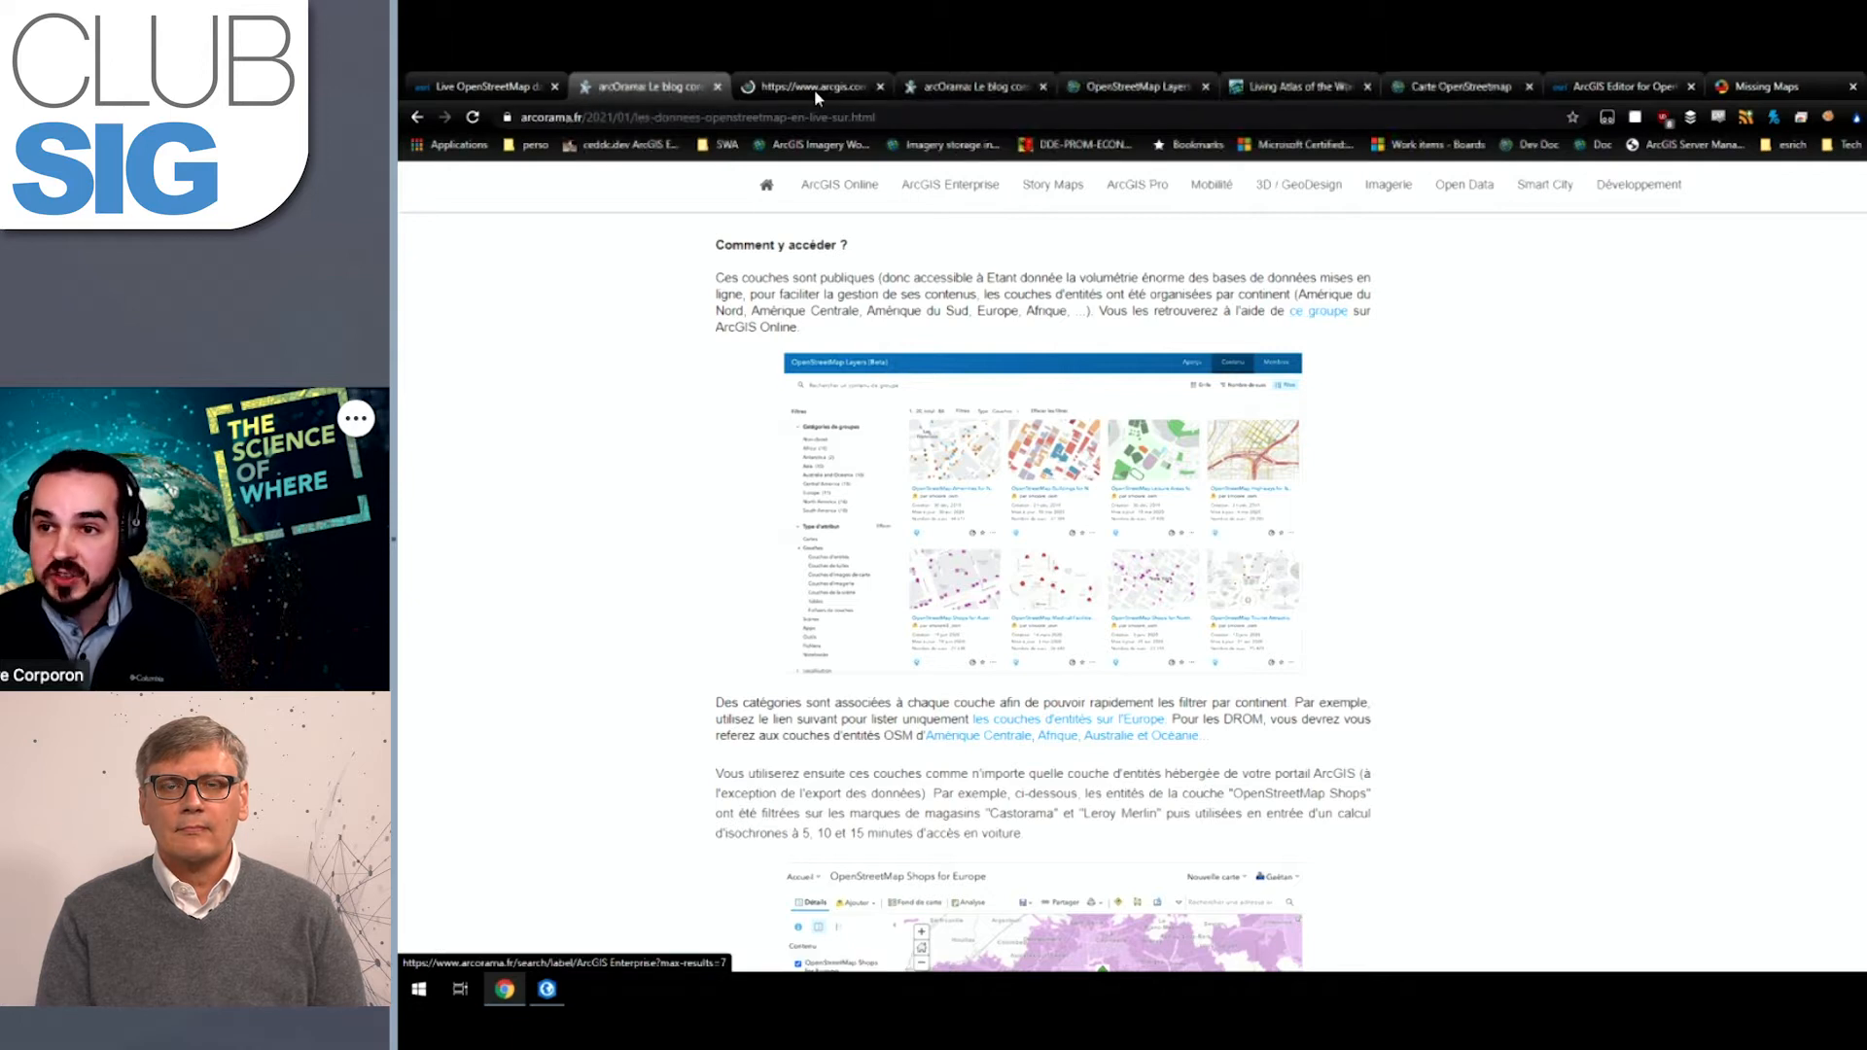
left_click(807, 85)
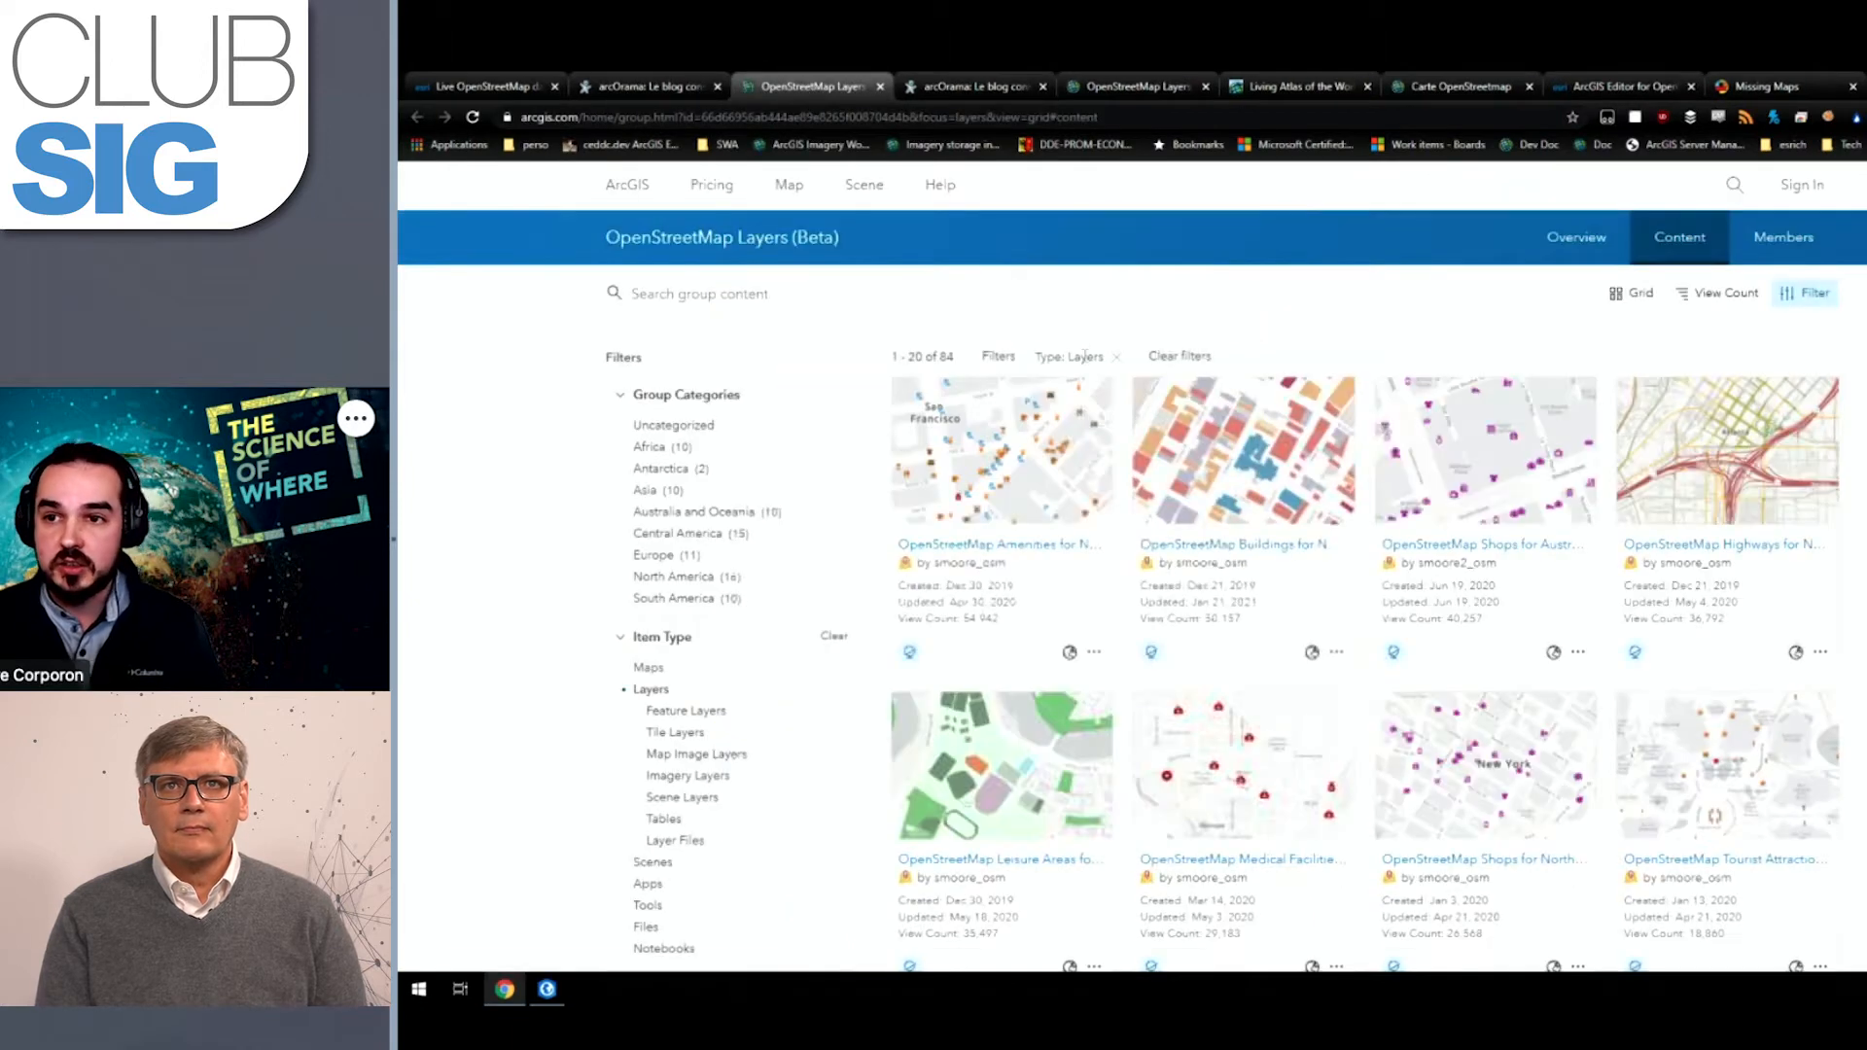
Step: Filter the OpenStreetMap Layers (Beta) group content to the Europe category, and close both open pages of the group
scroll(1069, 421, "down", 2)
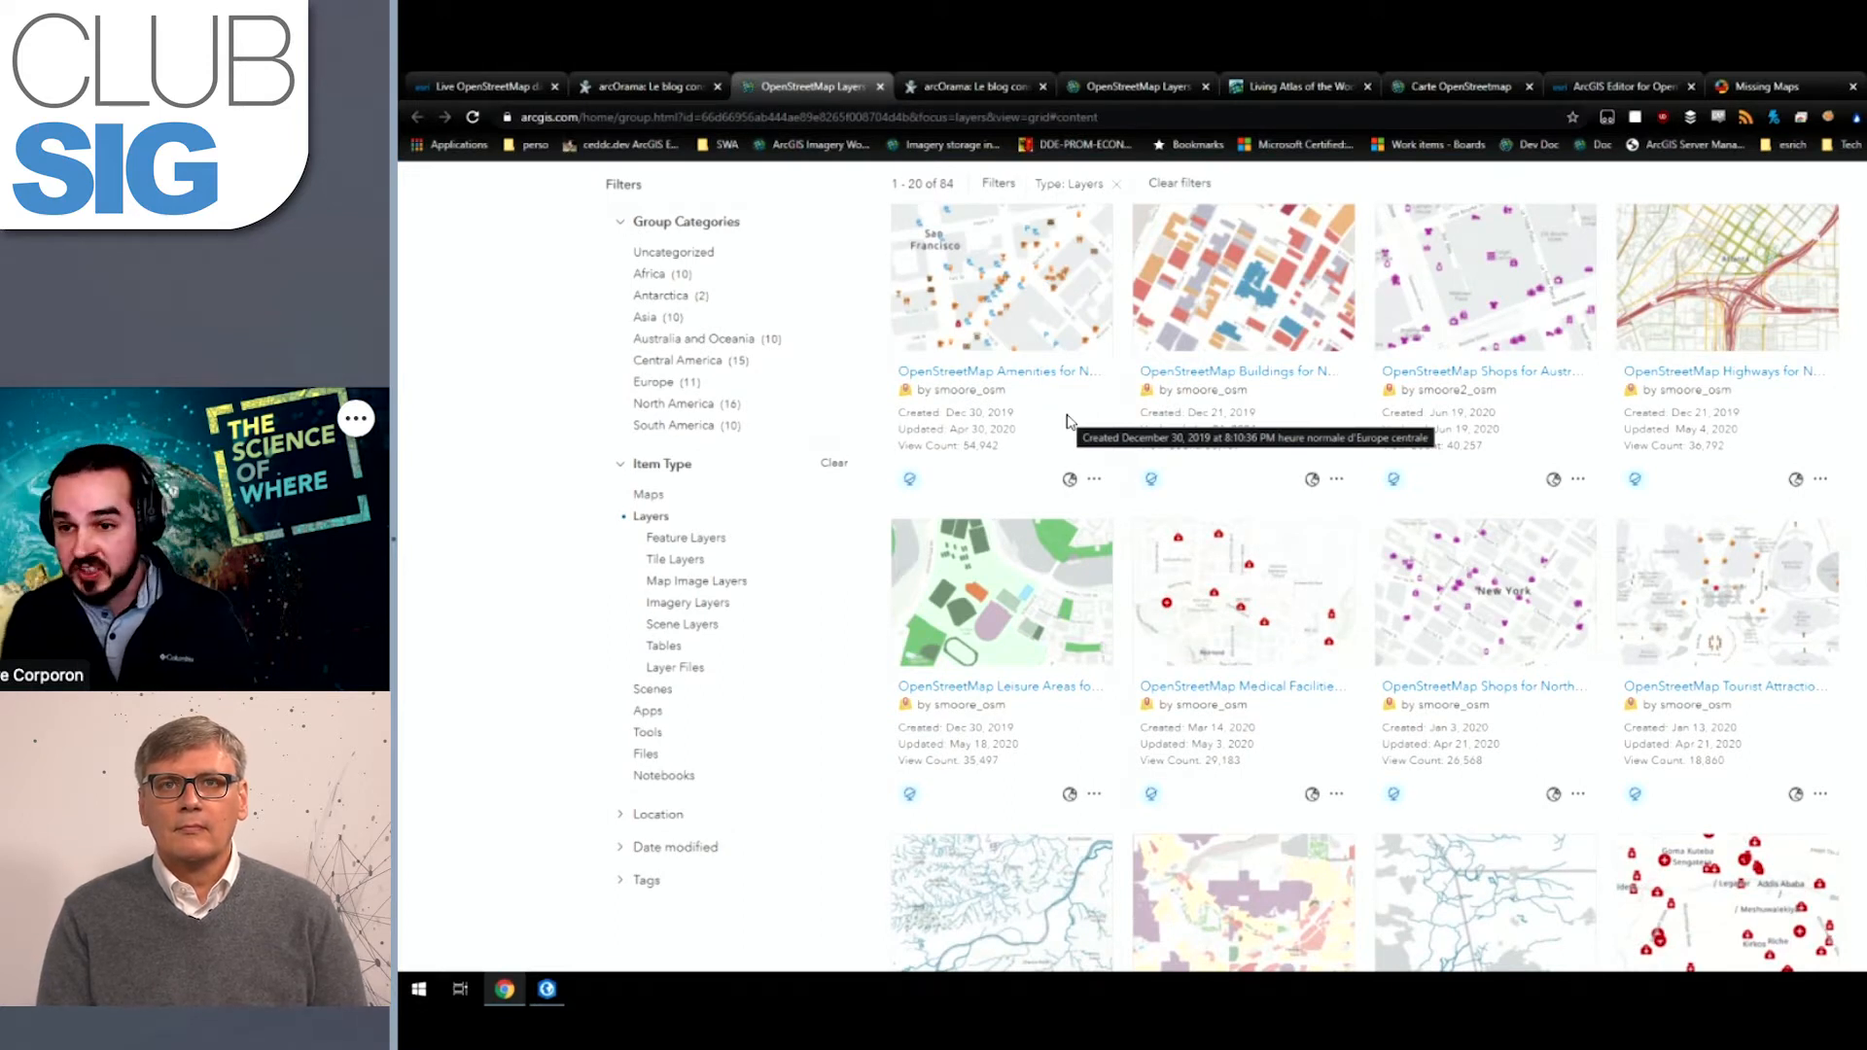
left_click(680, 385)
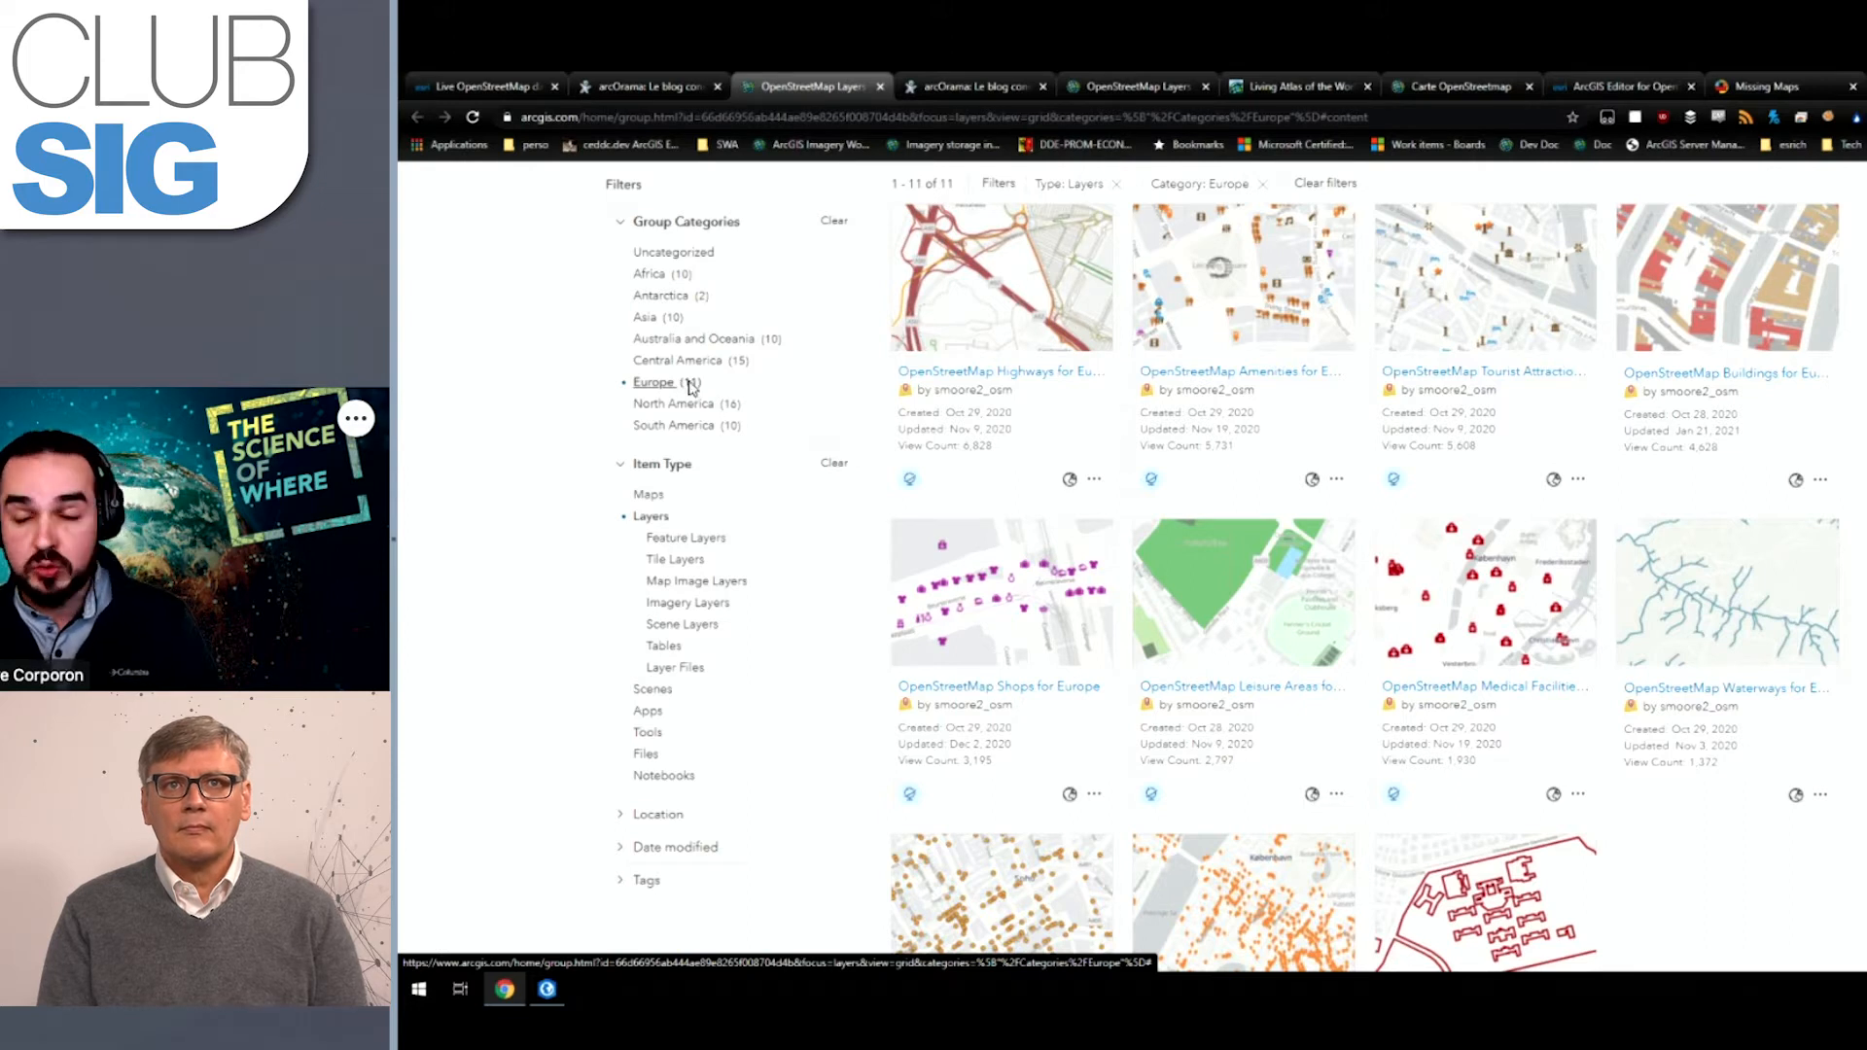
middle_click(816, 89)
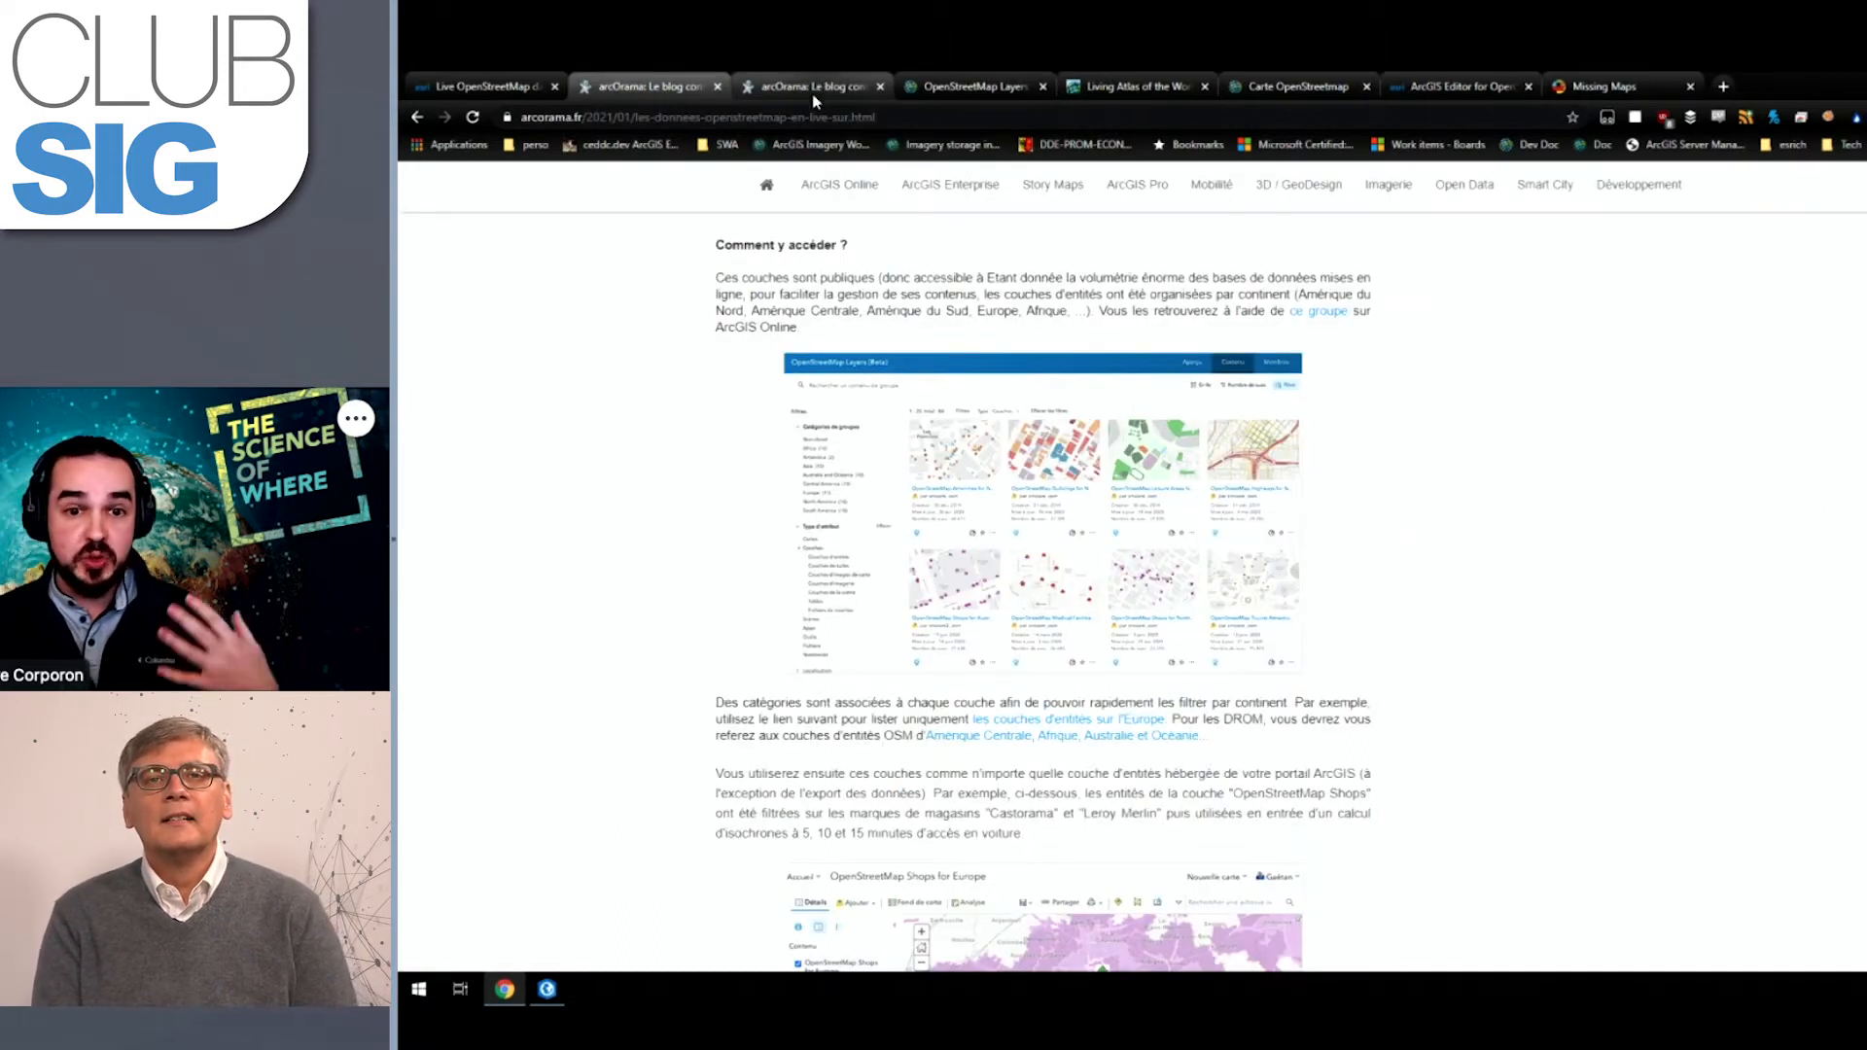
left_click(935, 91)
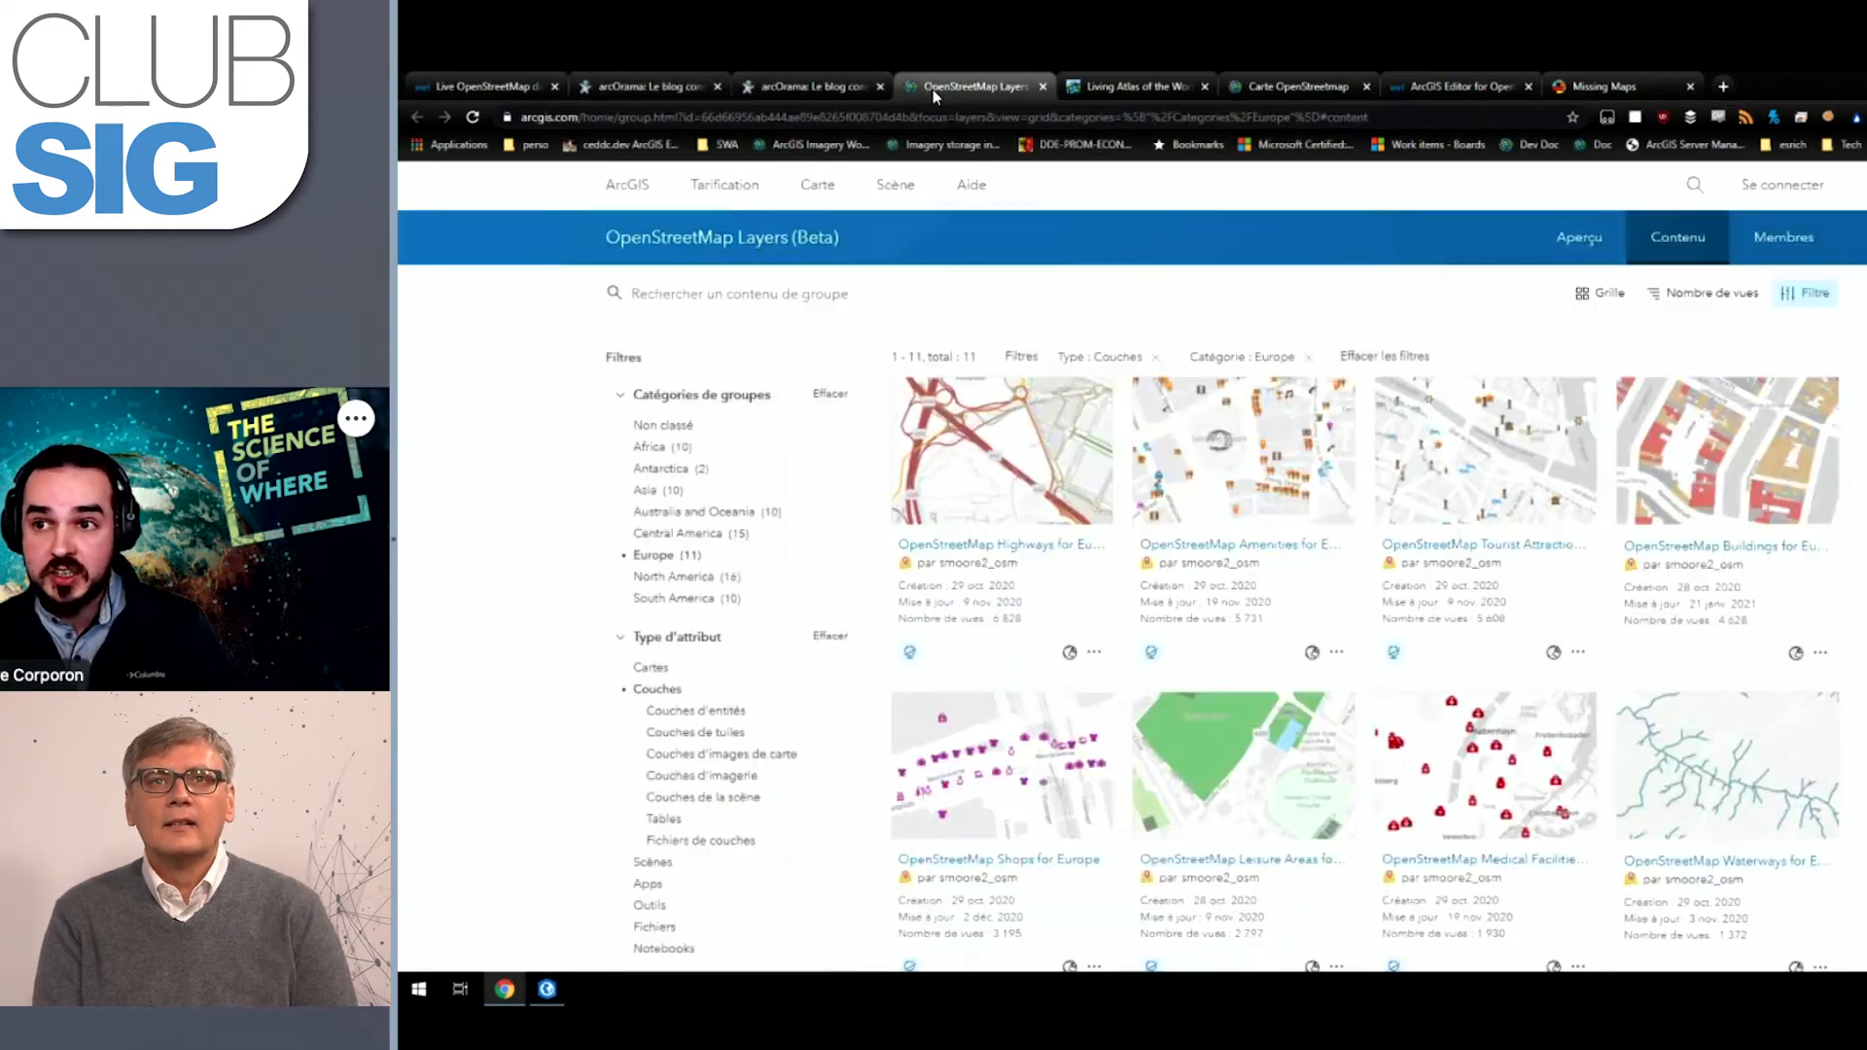
middle_click(937, 90)
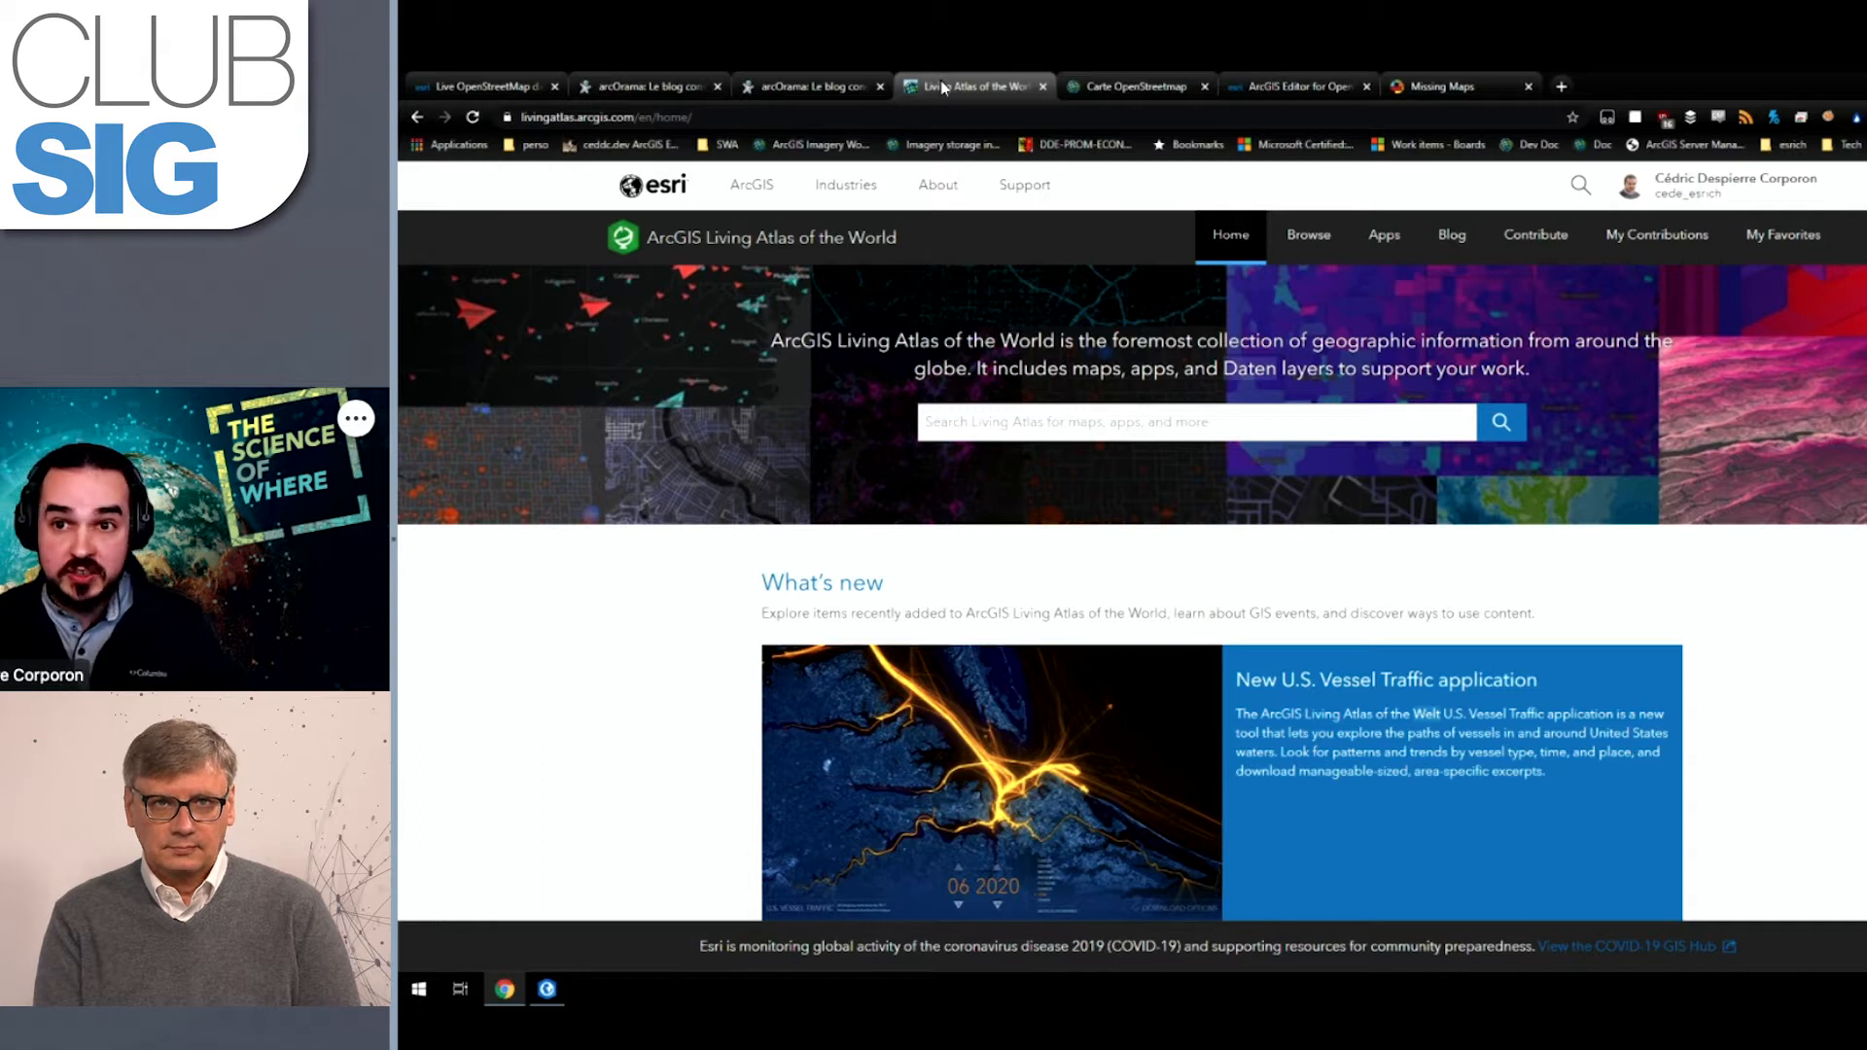
Step: Search the ArcGIS Living Atlas of the World for "openstreetmap europe"
left_click(982, 426)
type("openstreetmap europe")
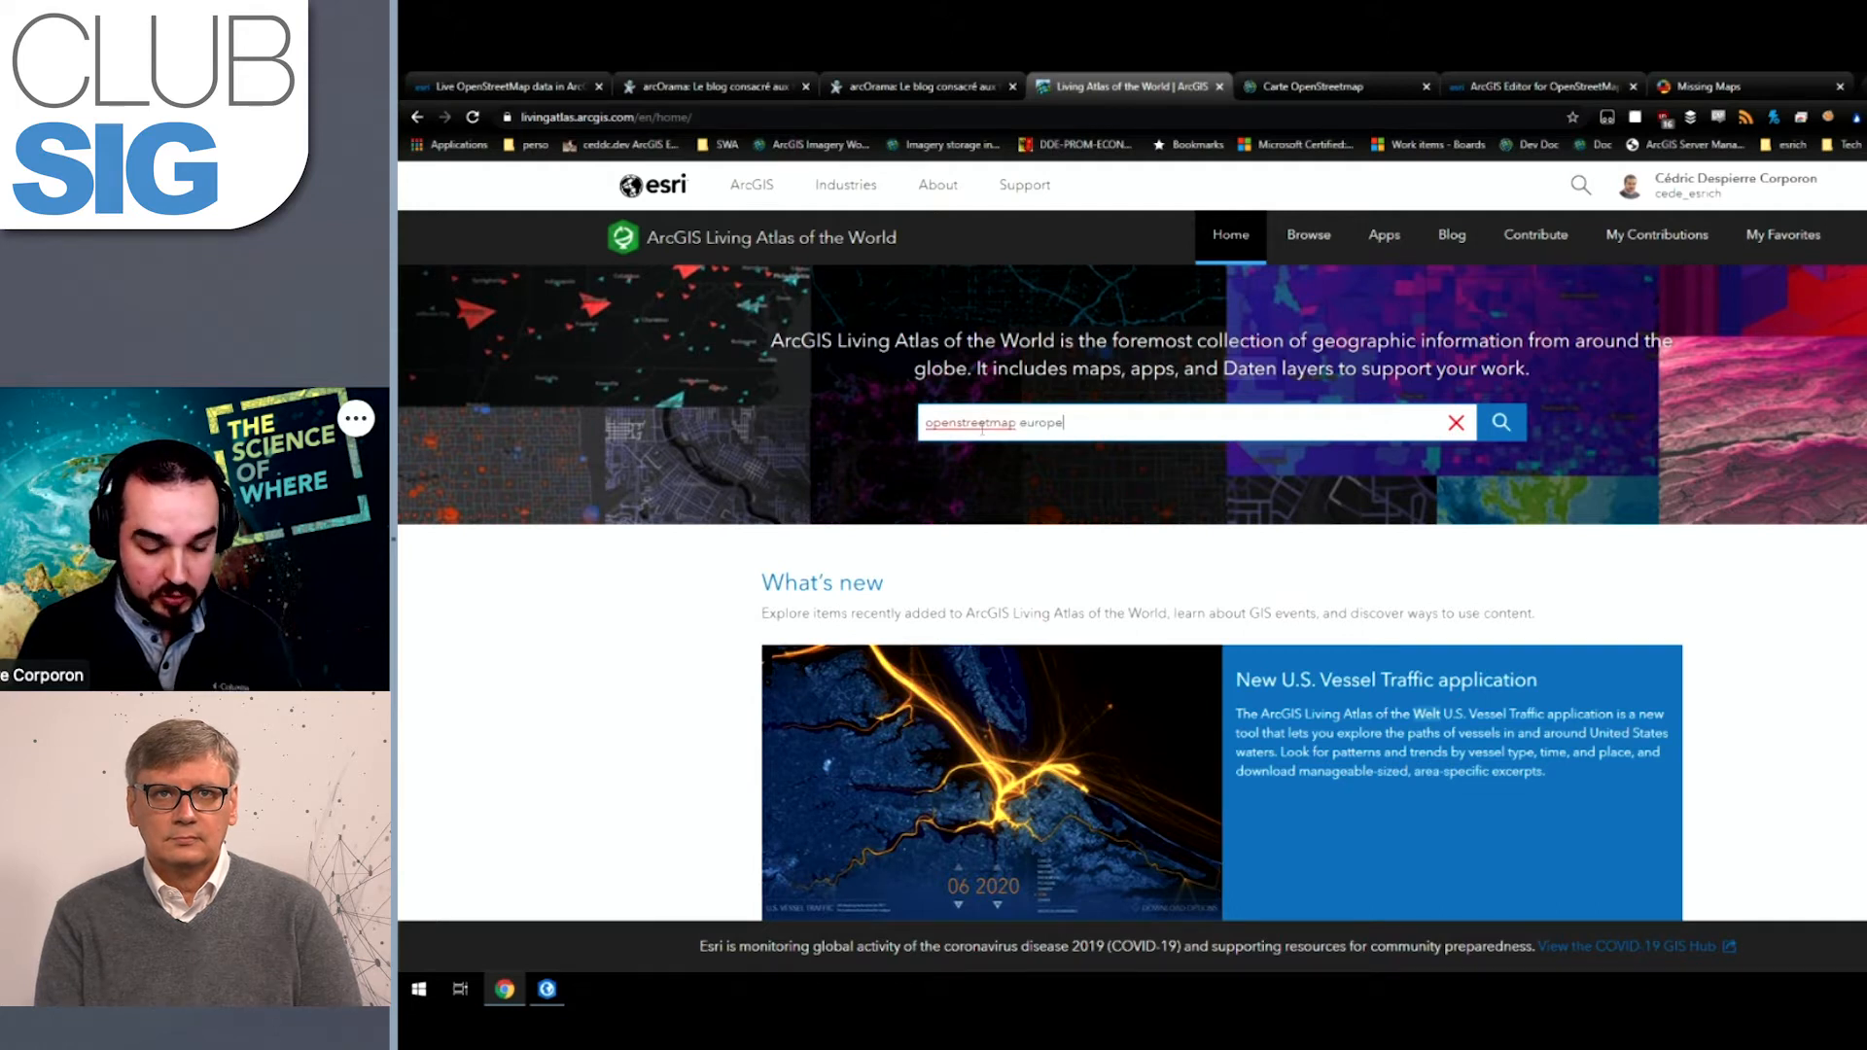
key("Return")
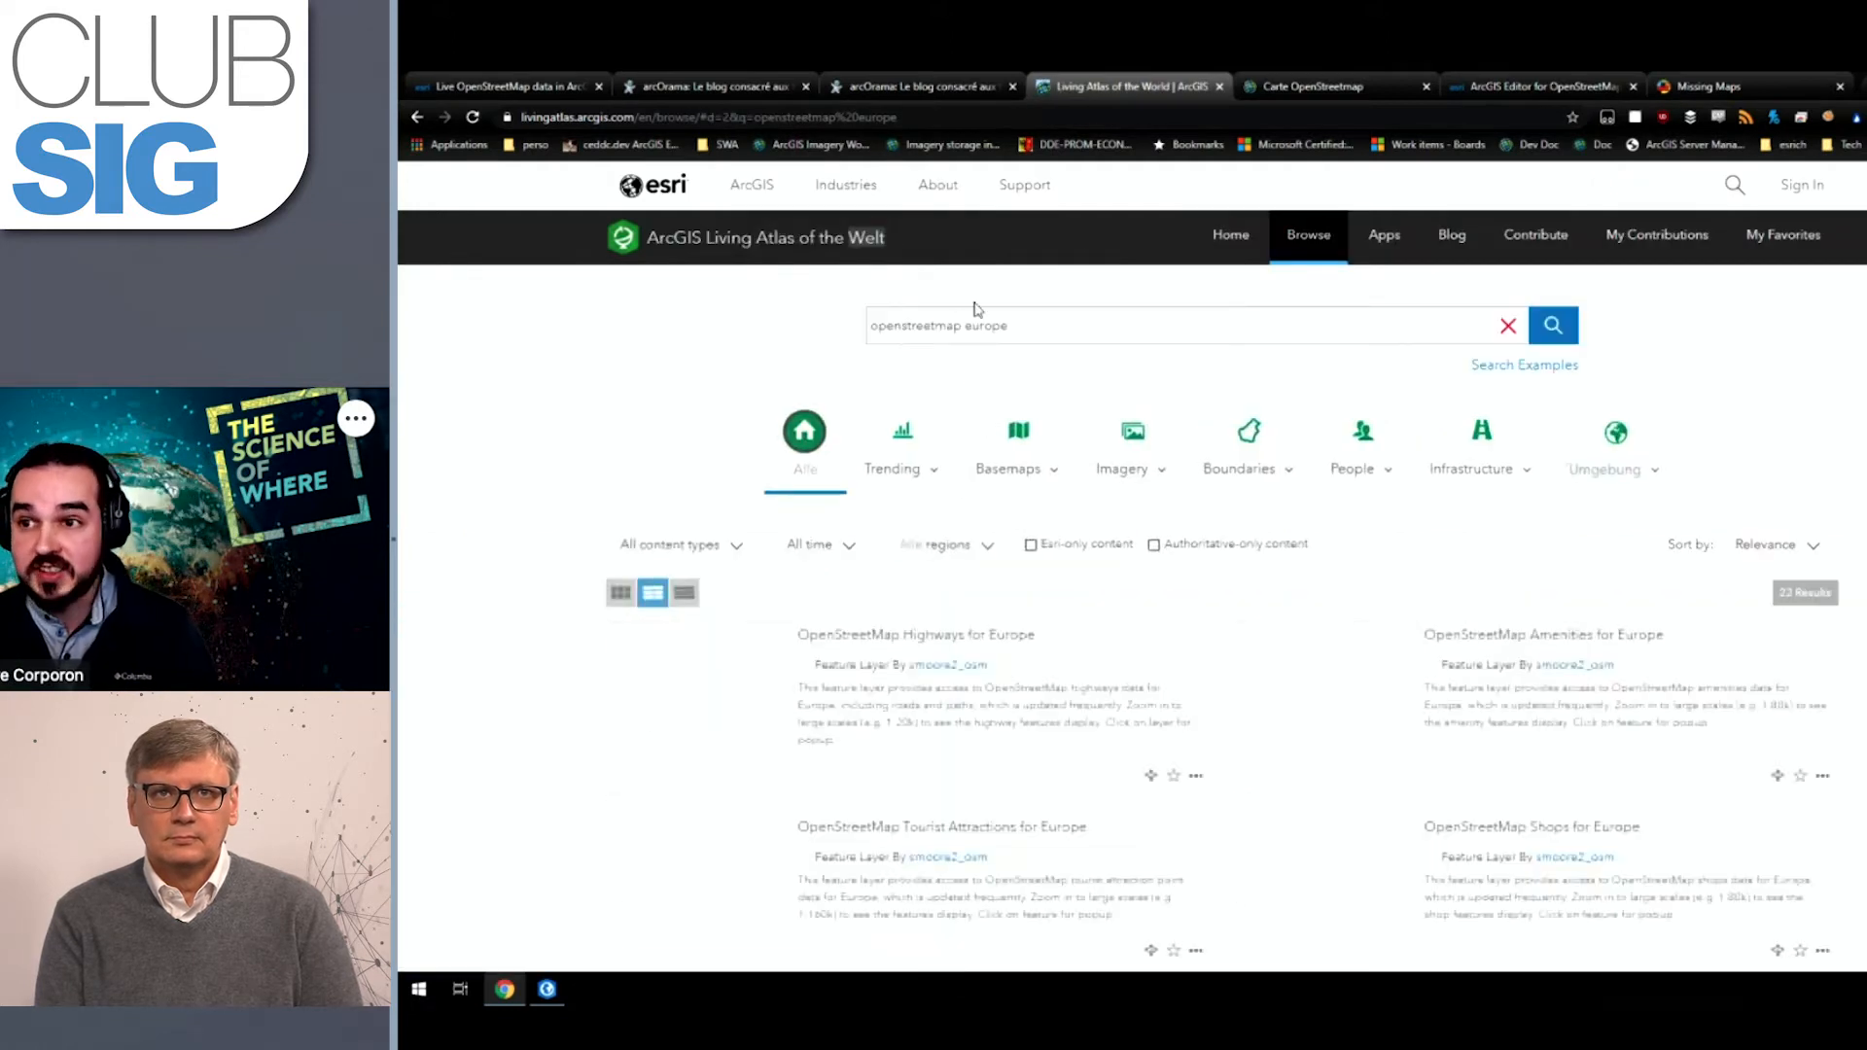
Step: Switch to the Carte OpenStreetmap web map and check how its layers' availability varies with scale around Nyon
left_click(1276, 96)
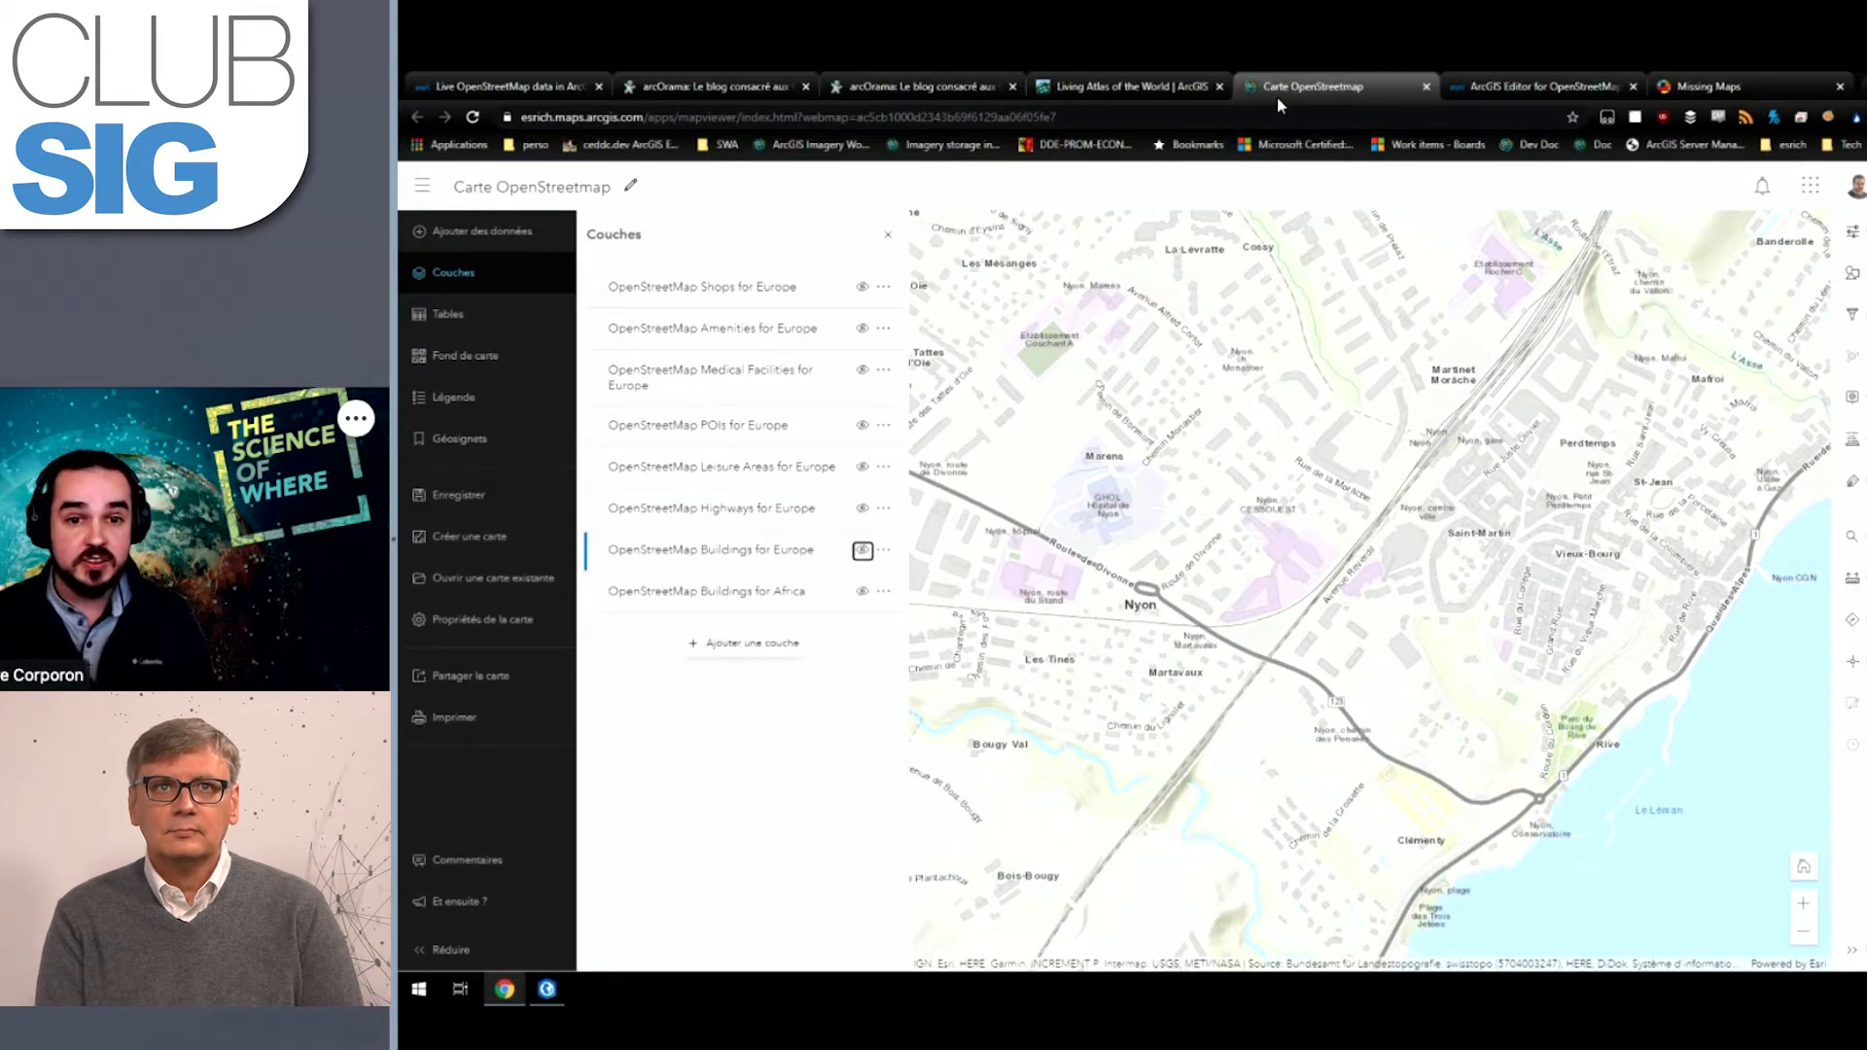
scroll(1293, 340, "down", 5)
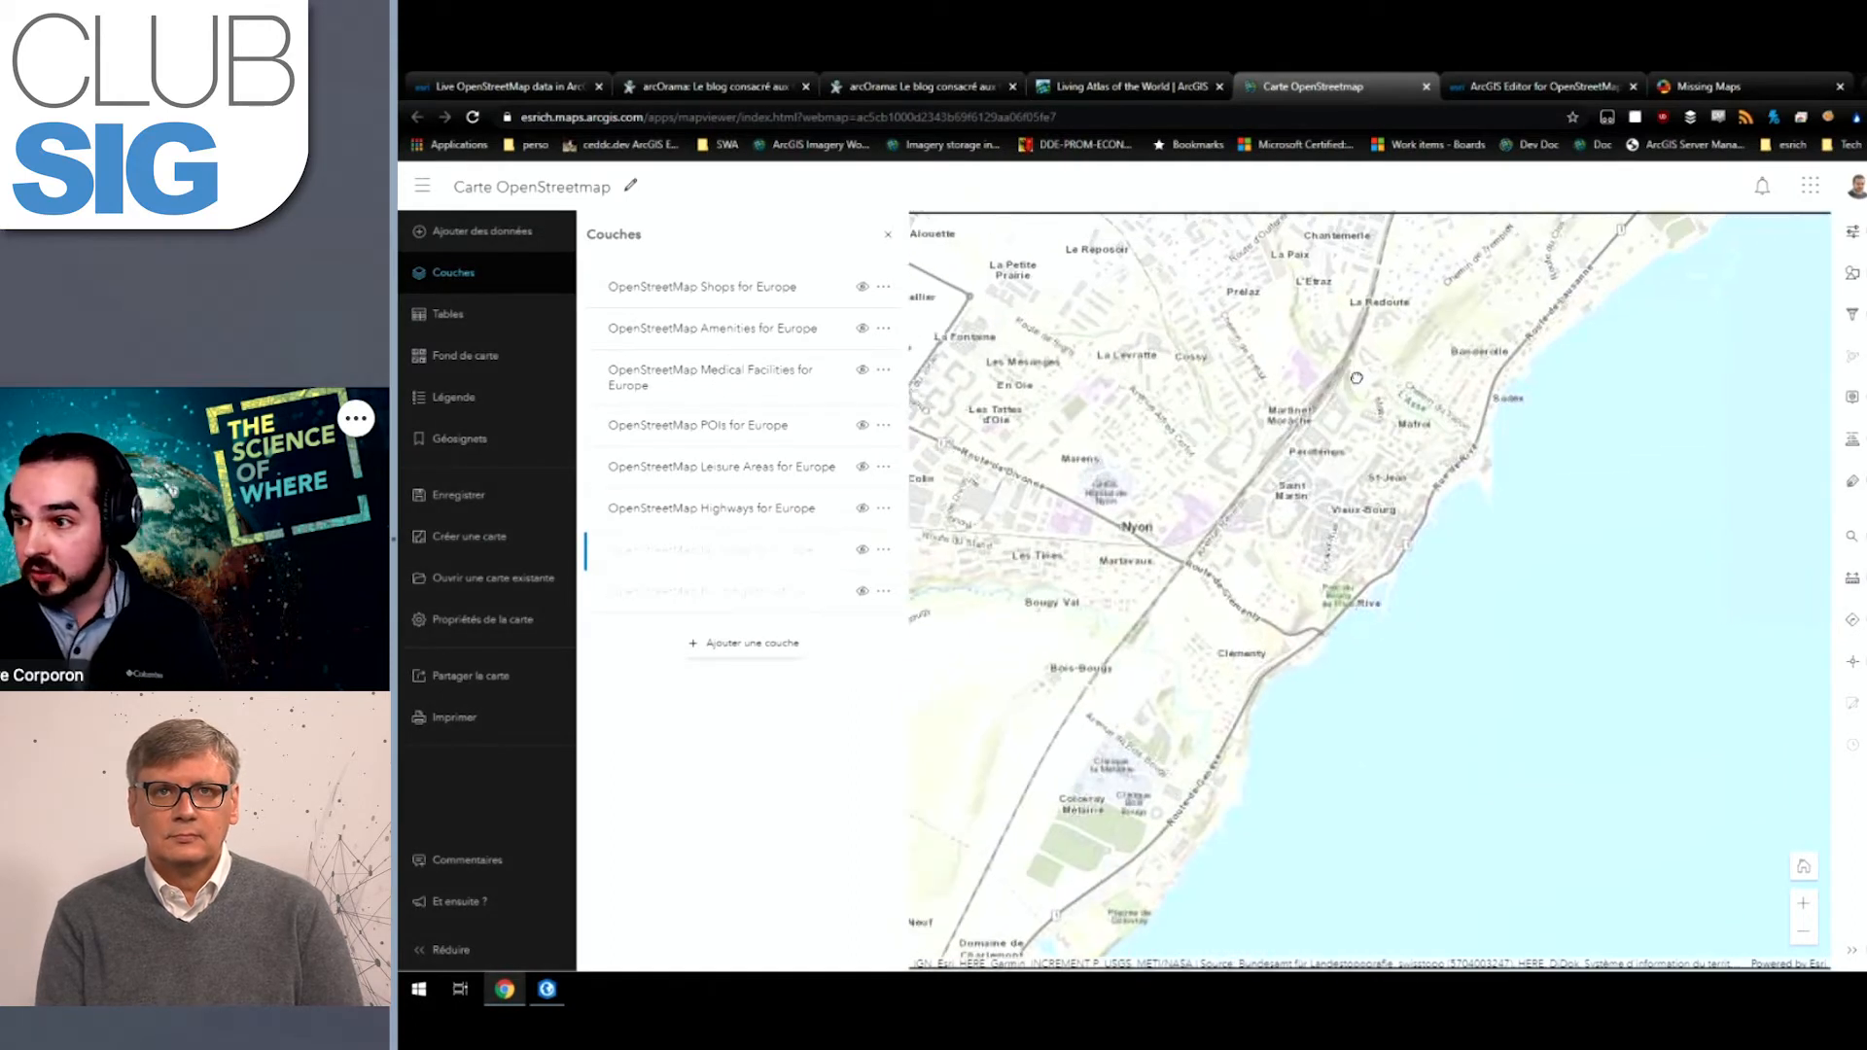
scroll(1379, 443, "down", 2)
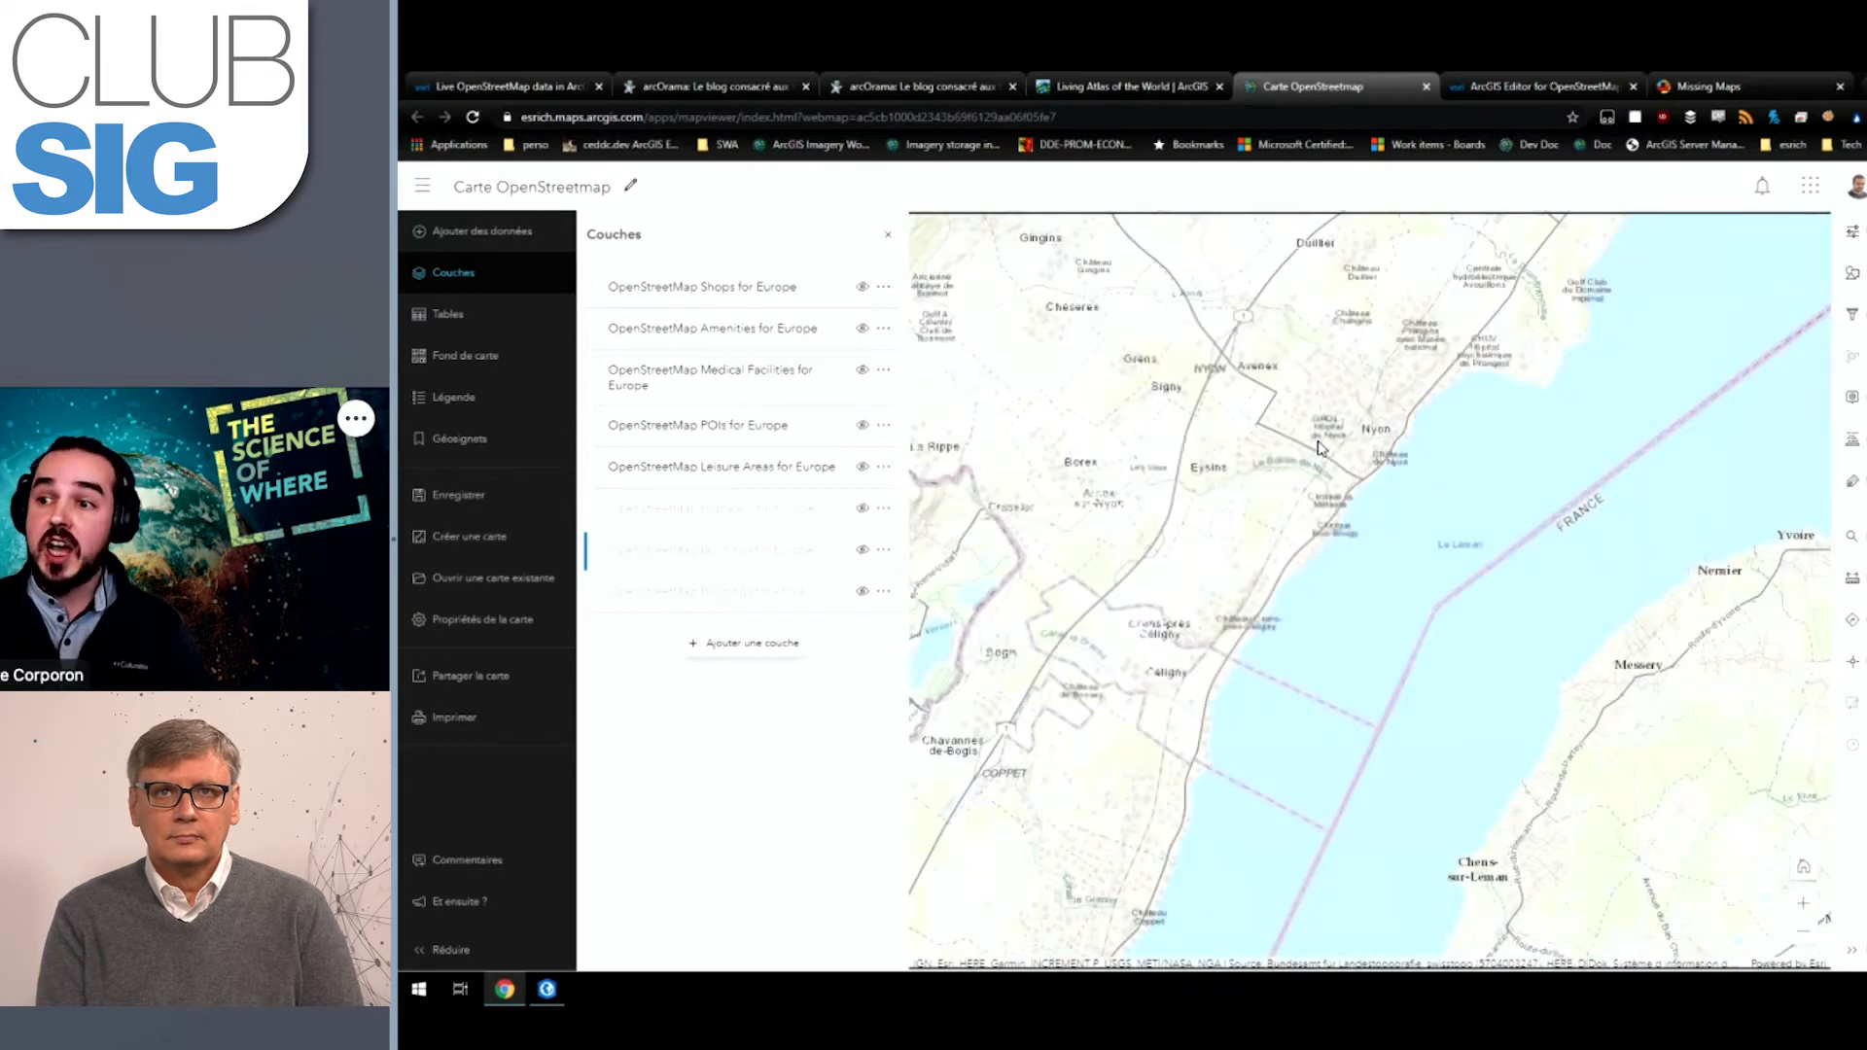
scroll(1381, 420, "up", 5)
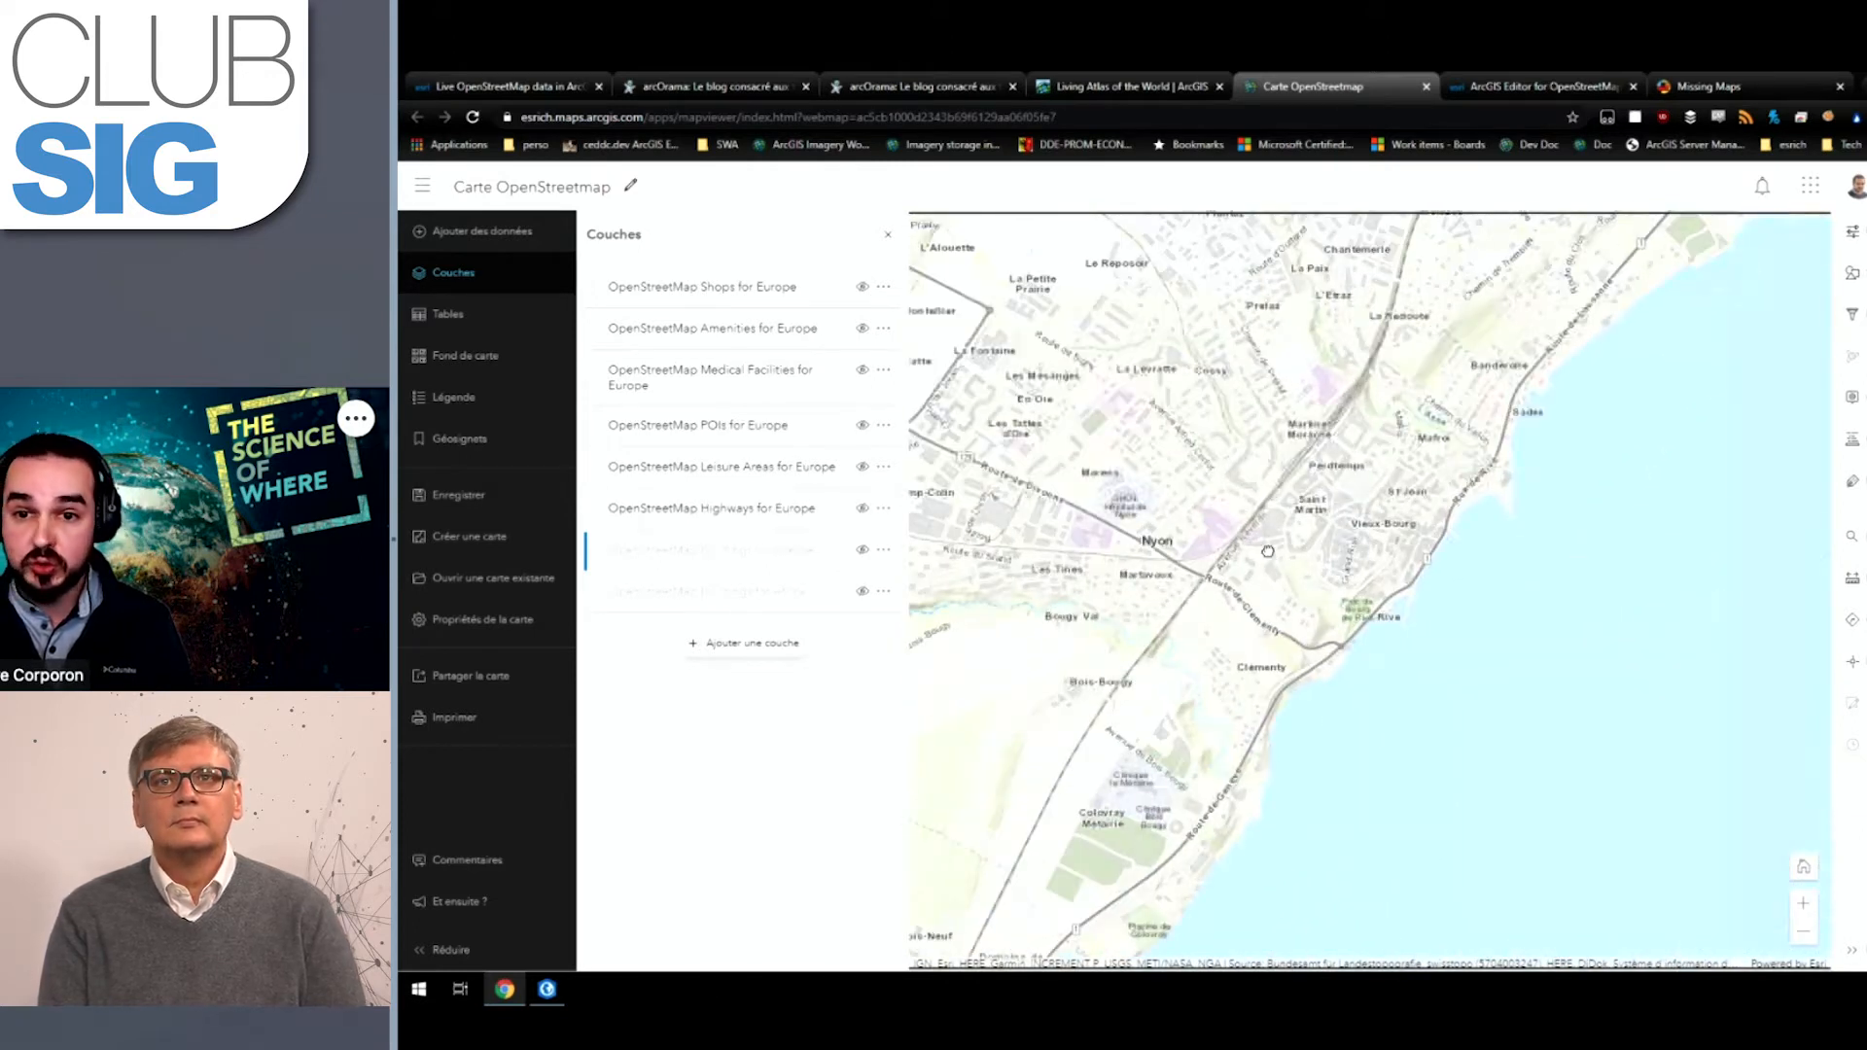
Step: Search the Living Atlas for "openstreetmap" layers from within the map, and return to the map's own layer list
left_click(489, 240)
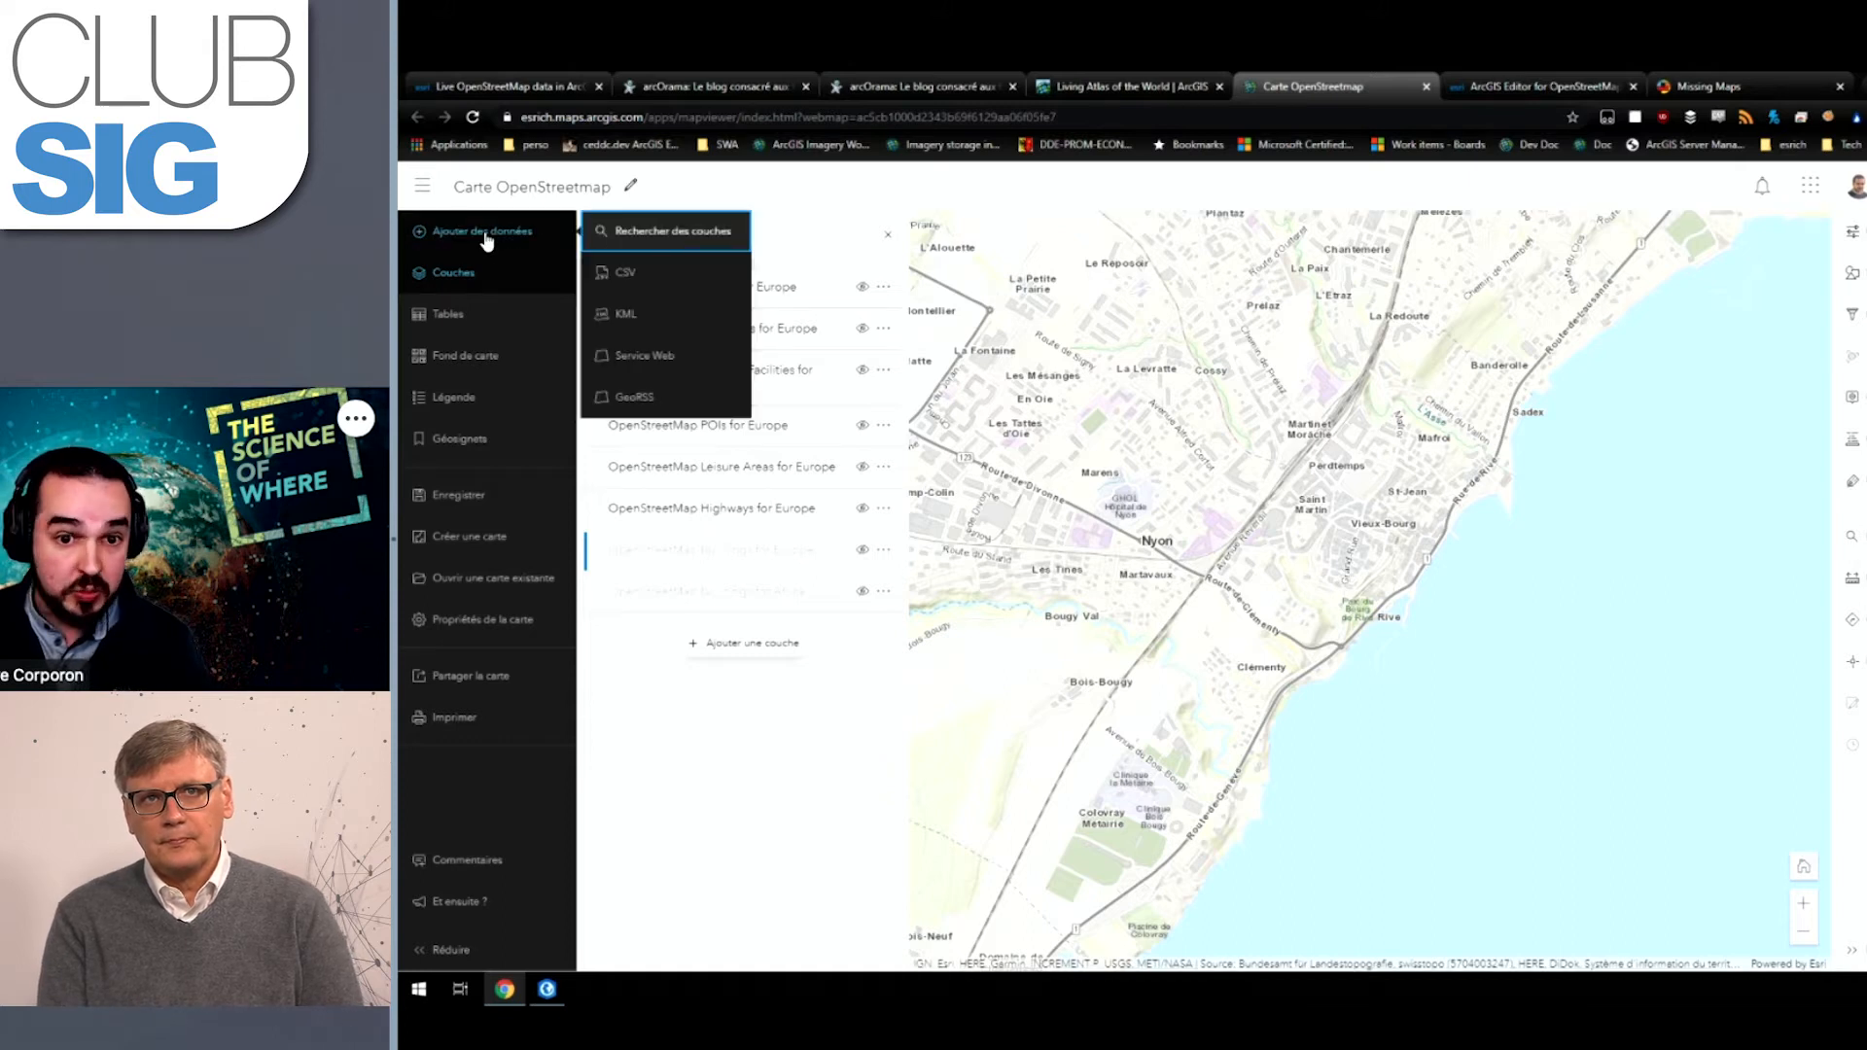
left_click(622, 233)
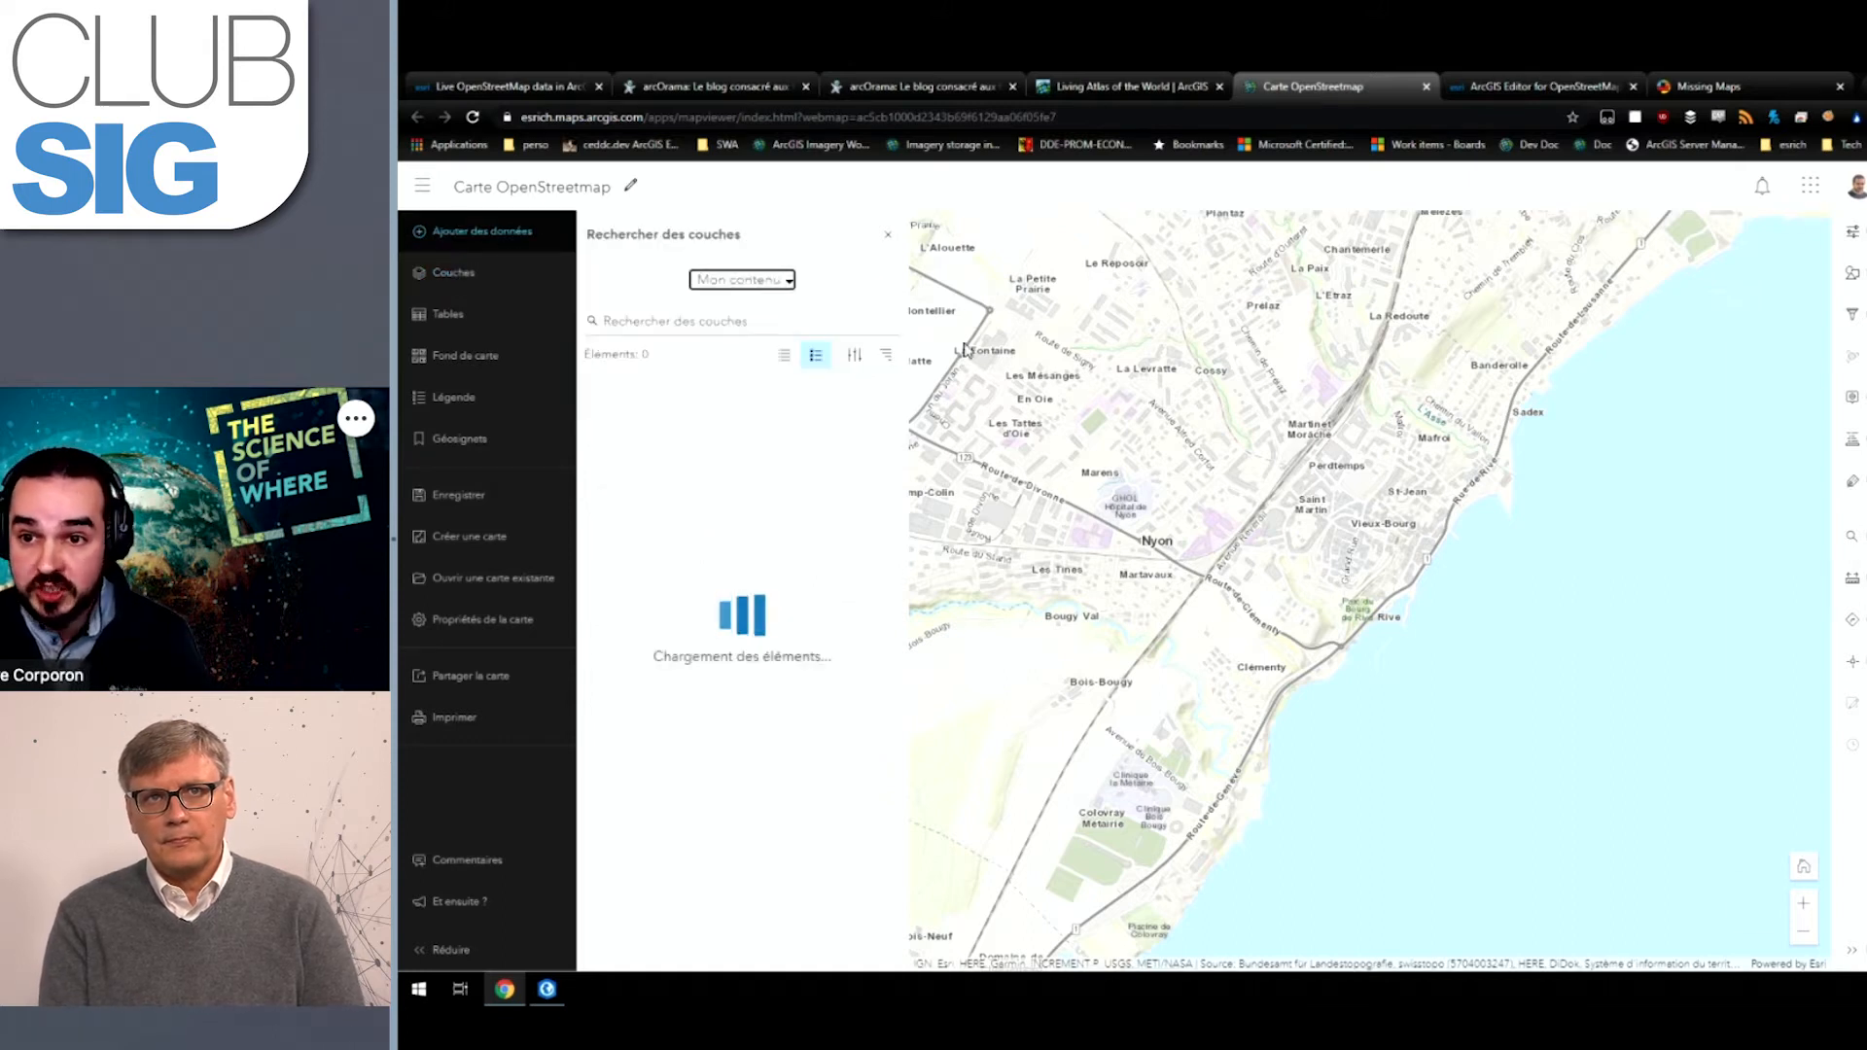
left_click(771, 280)
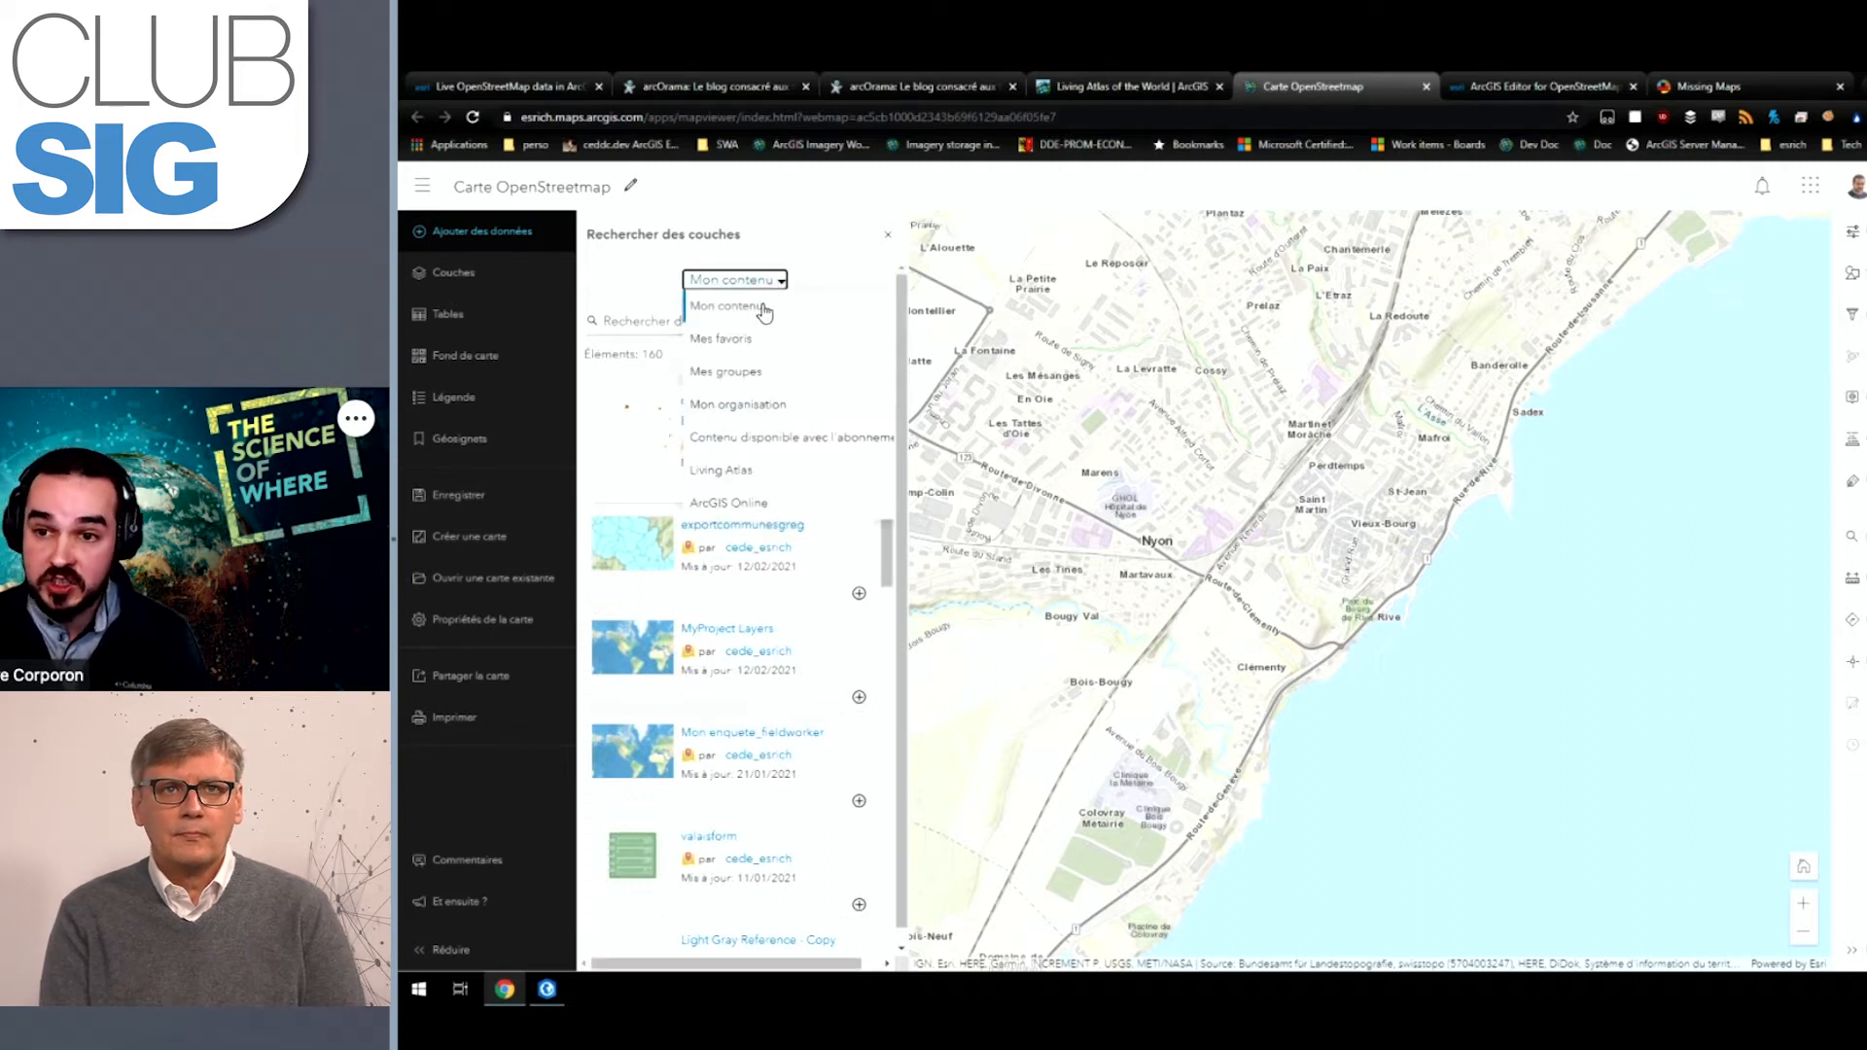
left_click(755, 474)
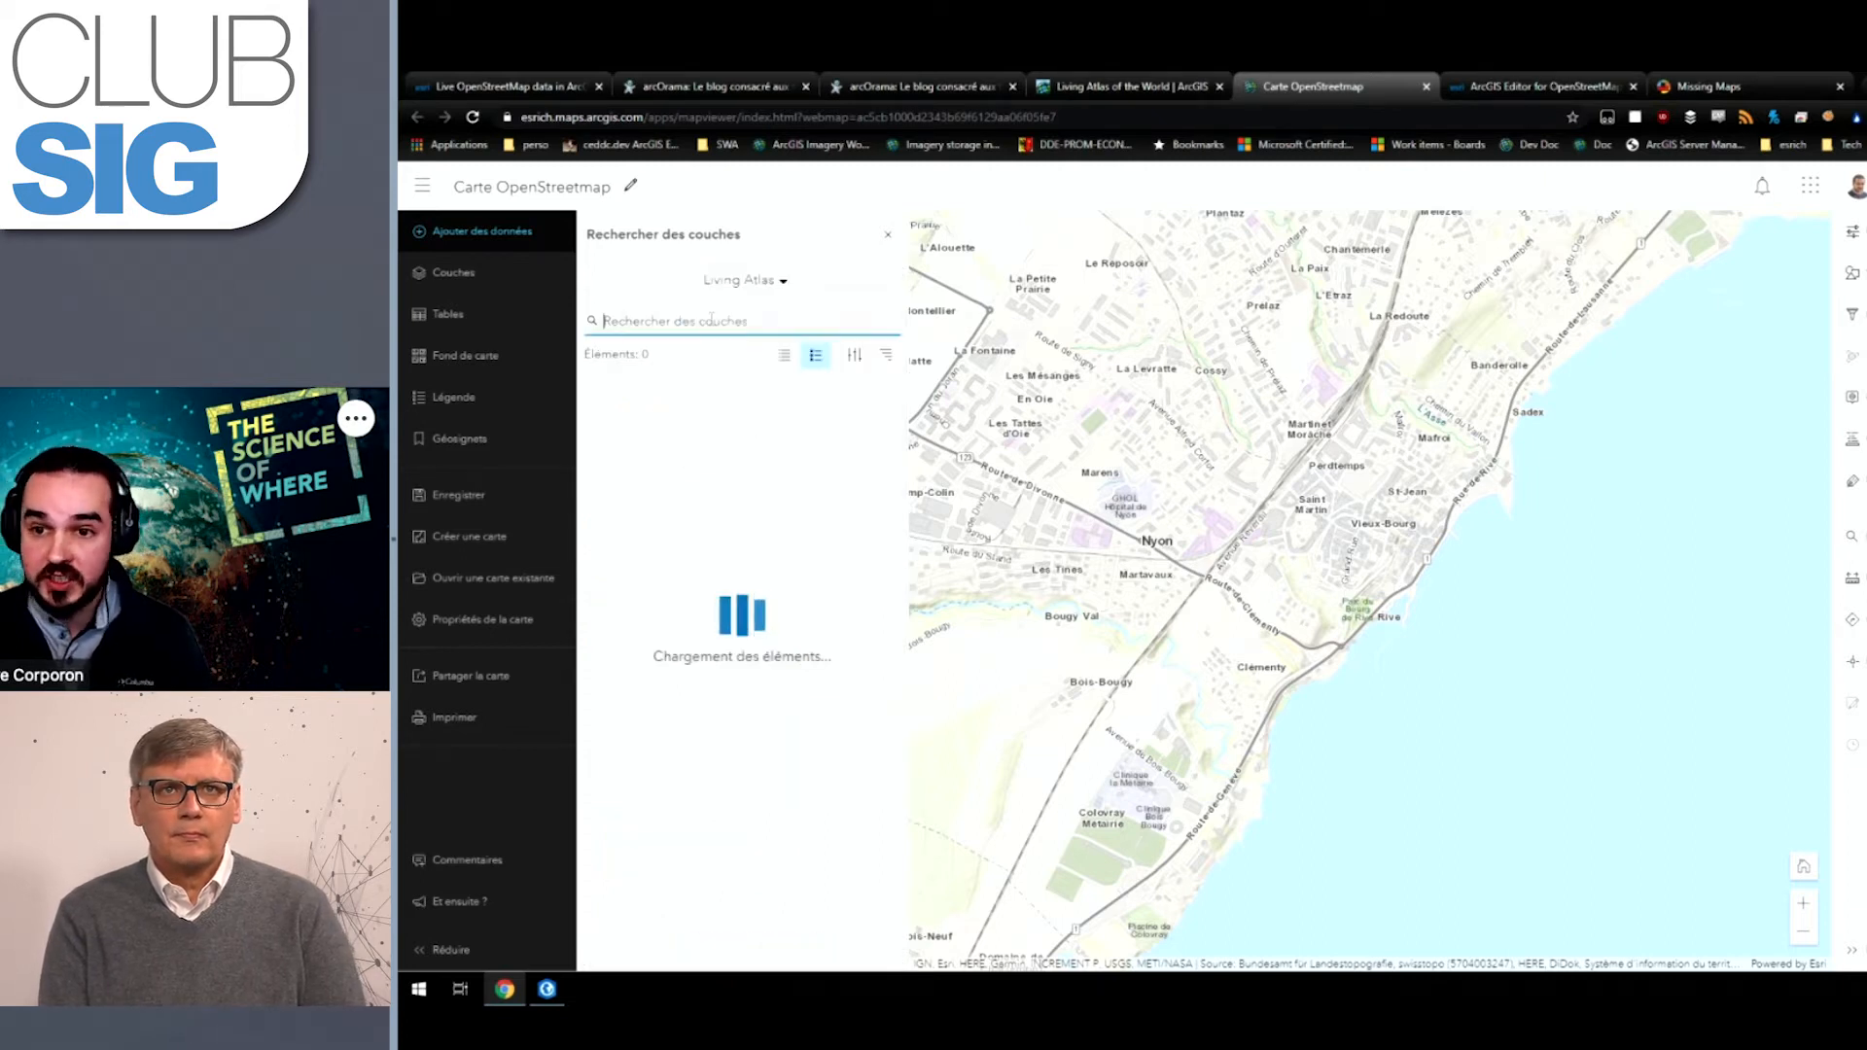
type("oepnstreetmap")
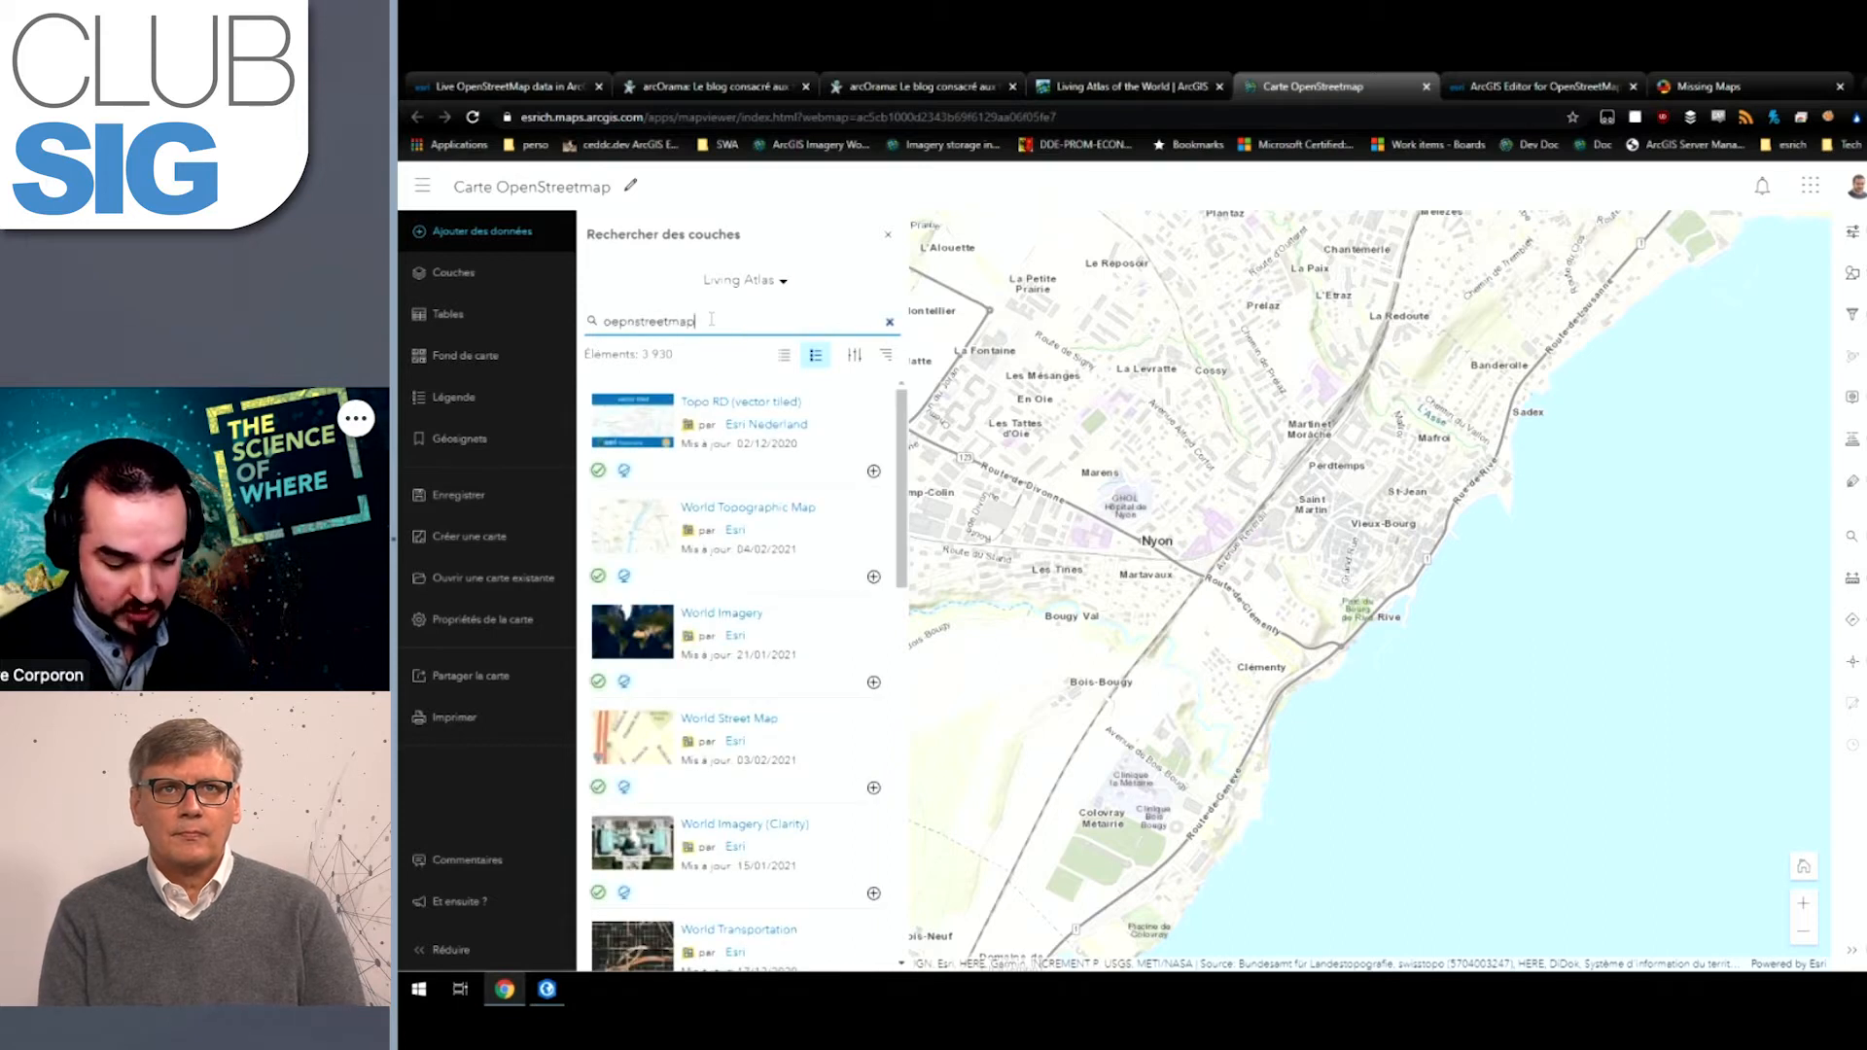
left_click(627, 322)
key("BackSpace")
type("p")
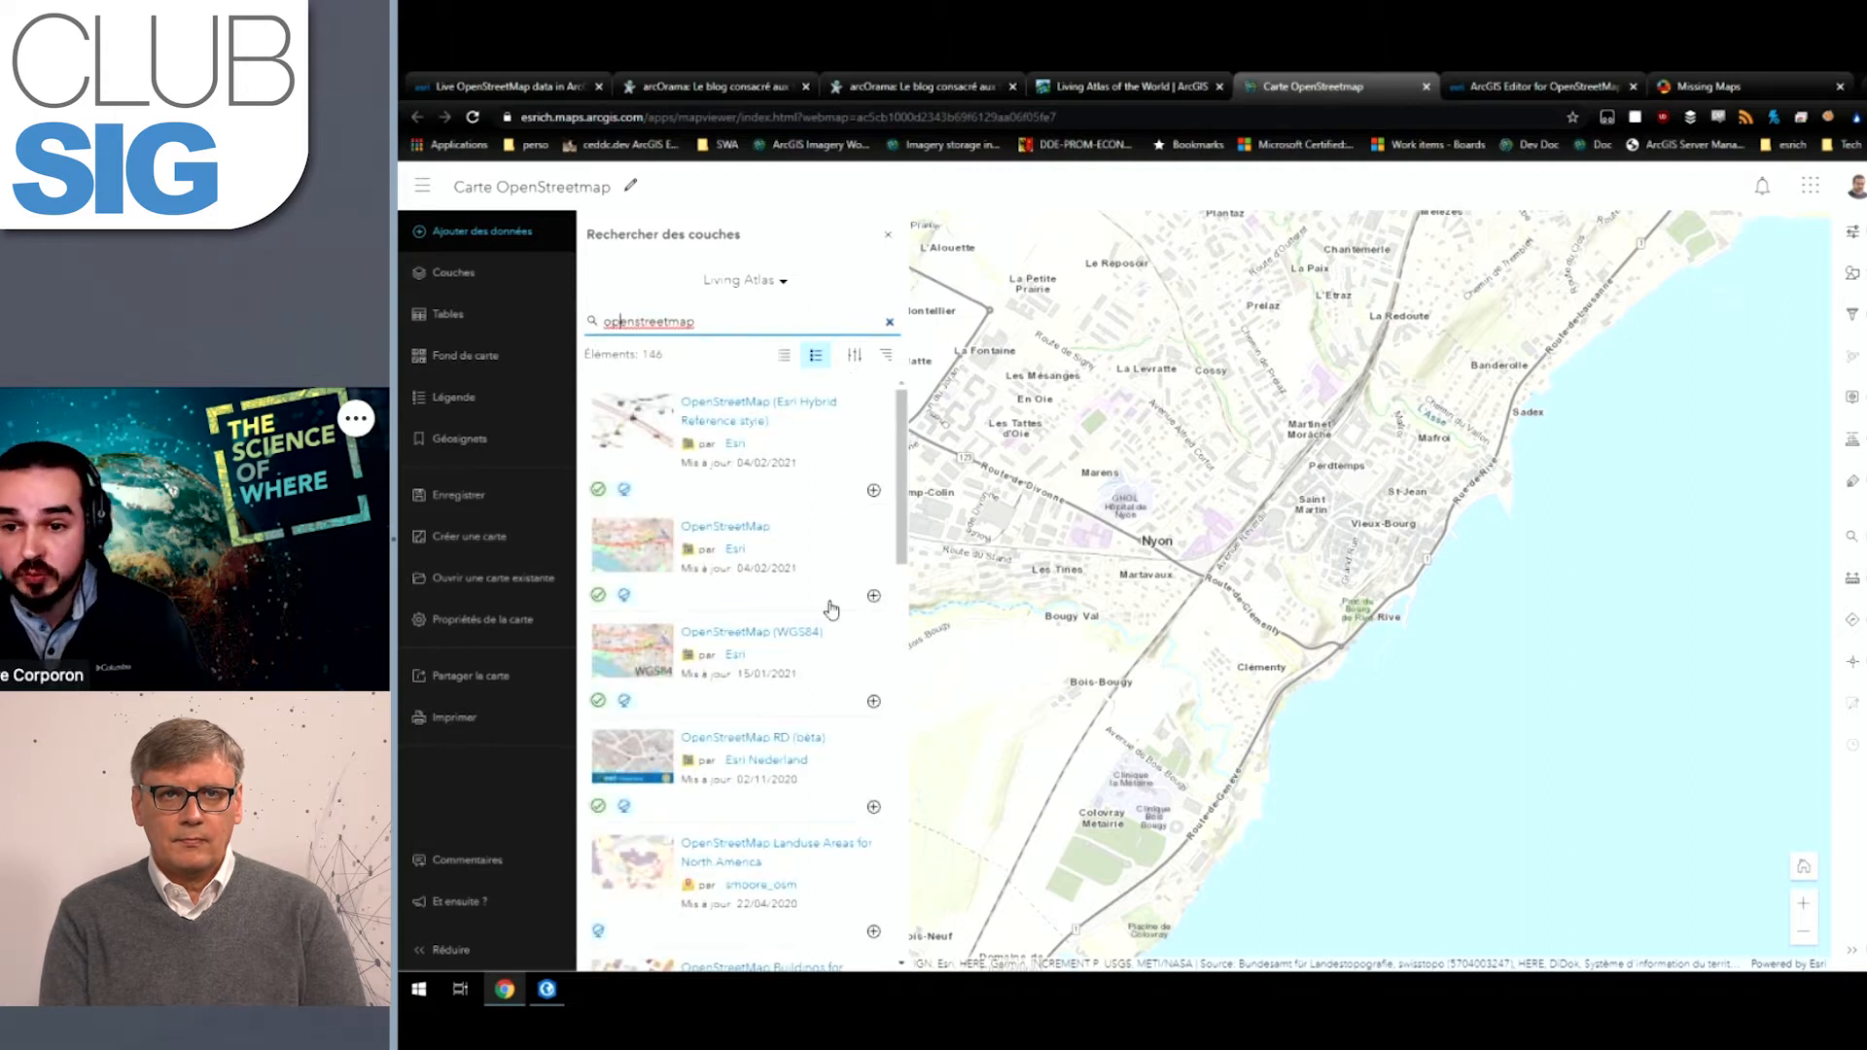
left_click(883, 234)
left_click(490, 273)
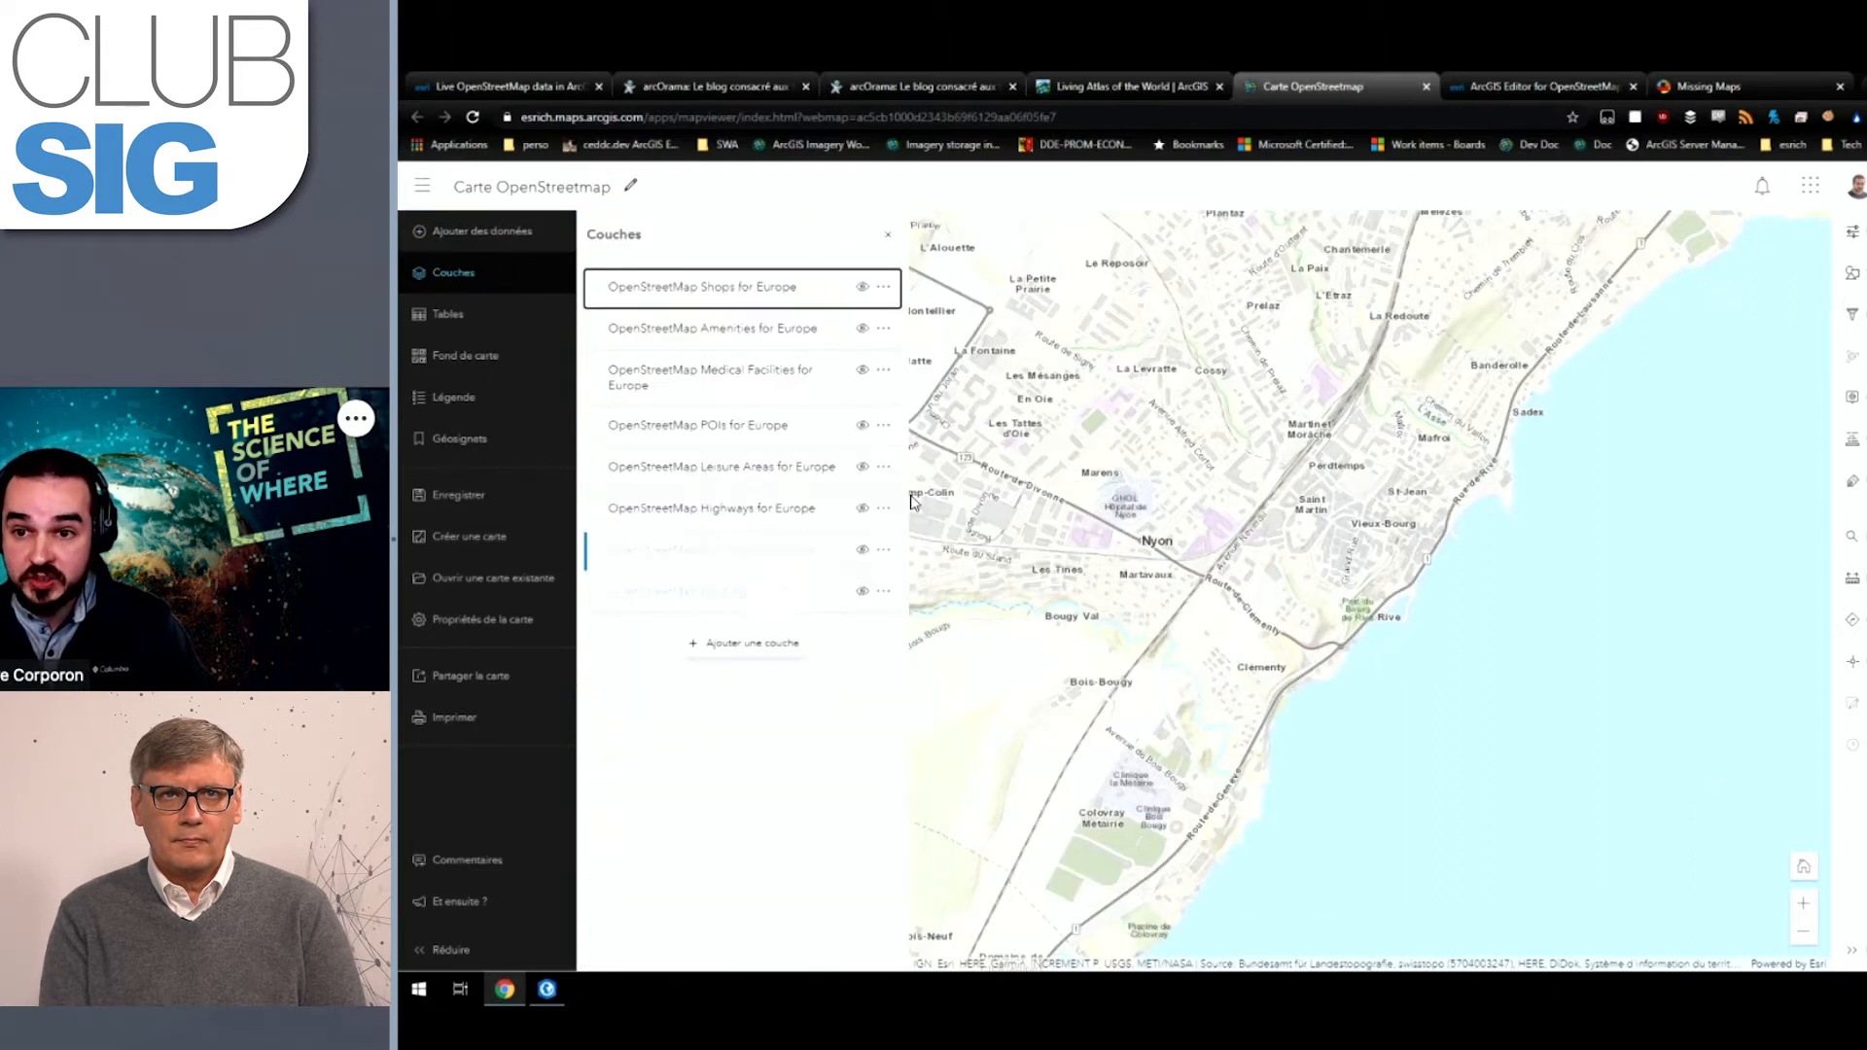
Step: Show the OpenStreetMap Buildings for Europe layer on the map around the Marens area of Nyon
scroll(1104, 581, "up", 2)
left_click(864, 550)
left_click_drag(1249, 313, 1320, 577)
left_click_drag(948, 636, 1197, 508)
scroll(1197, 509, "up", 1)
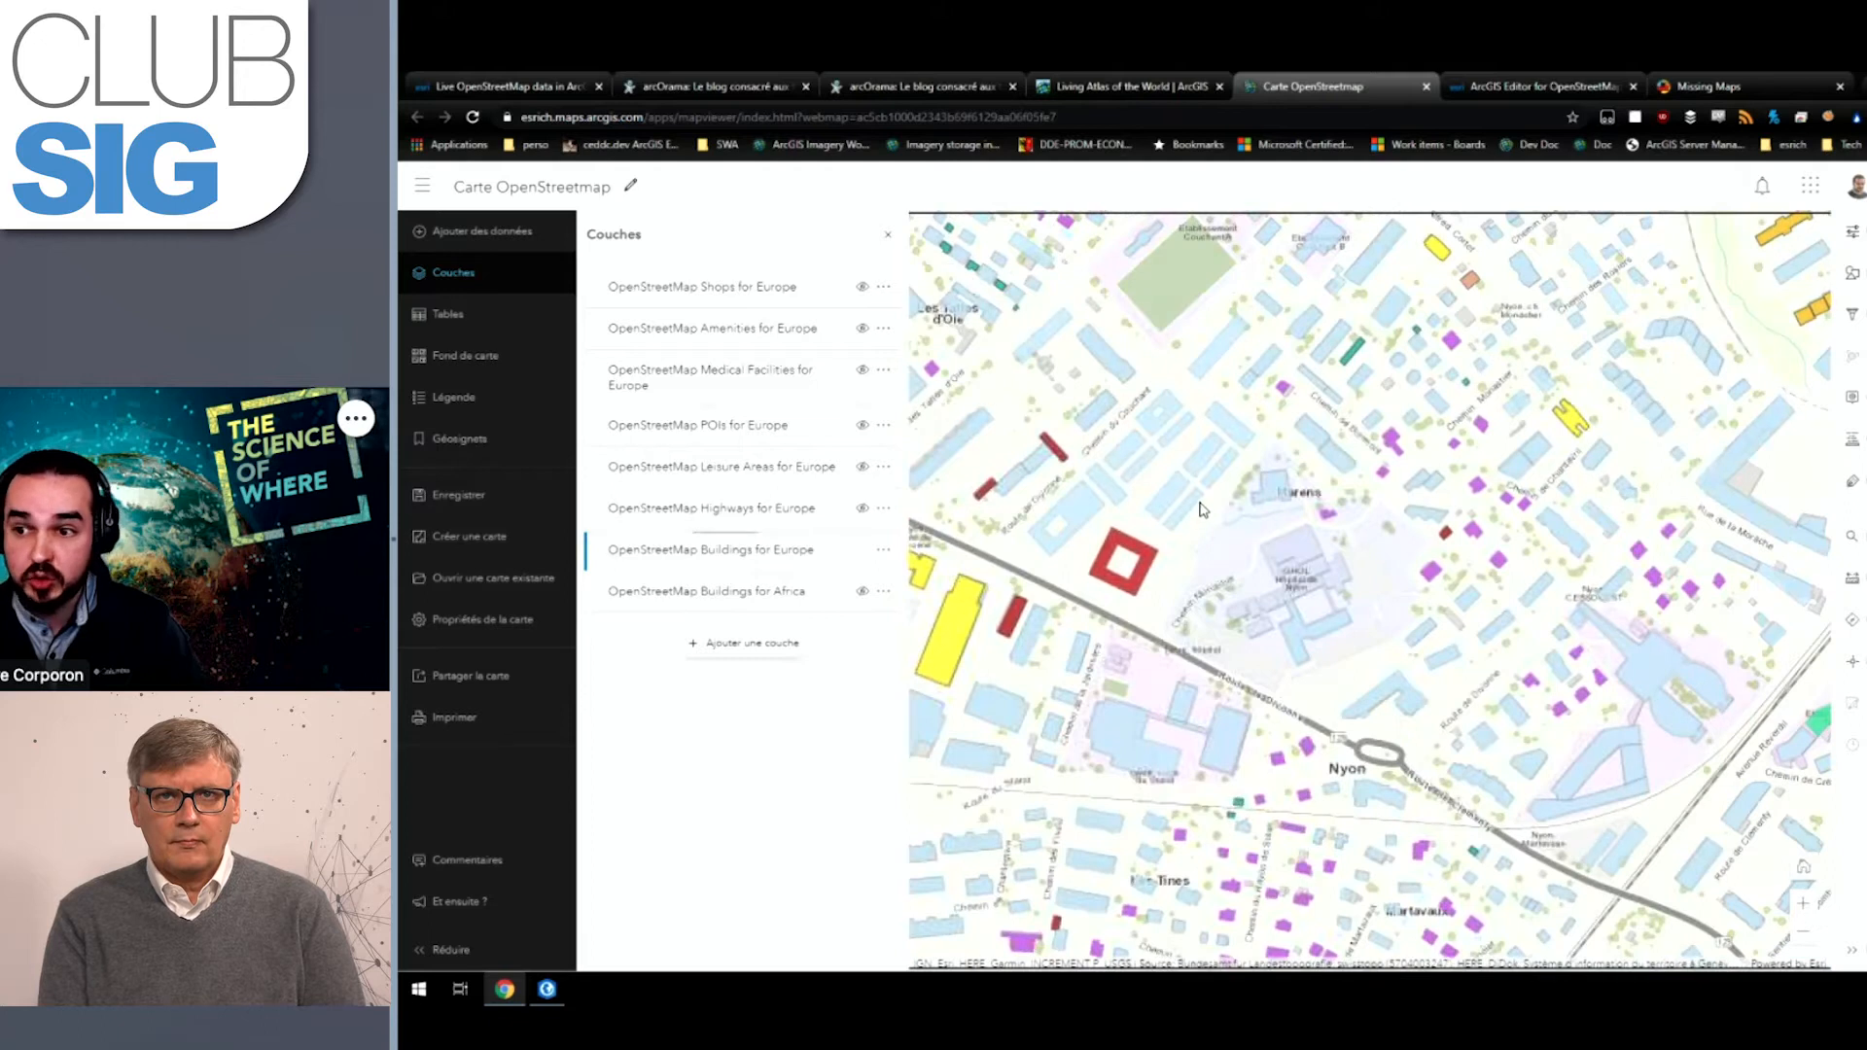
Step: Hide and reshow the Buildings for Europe layer to compare it with the basemap, and inspect the buildings near the hospital
left_click(862, 552)
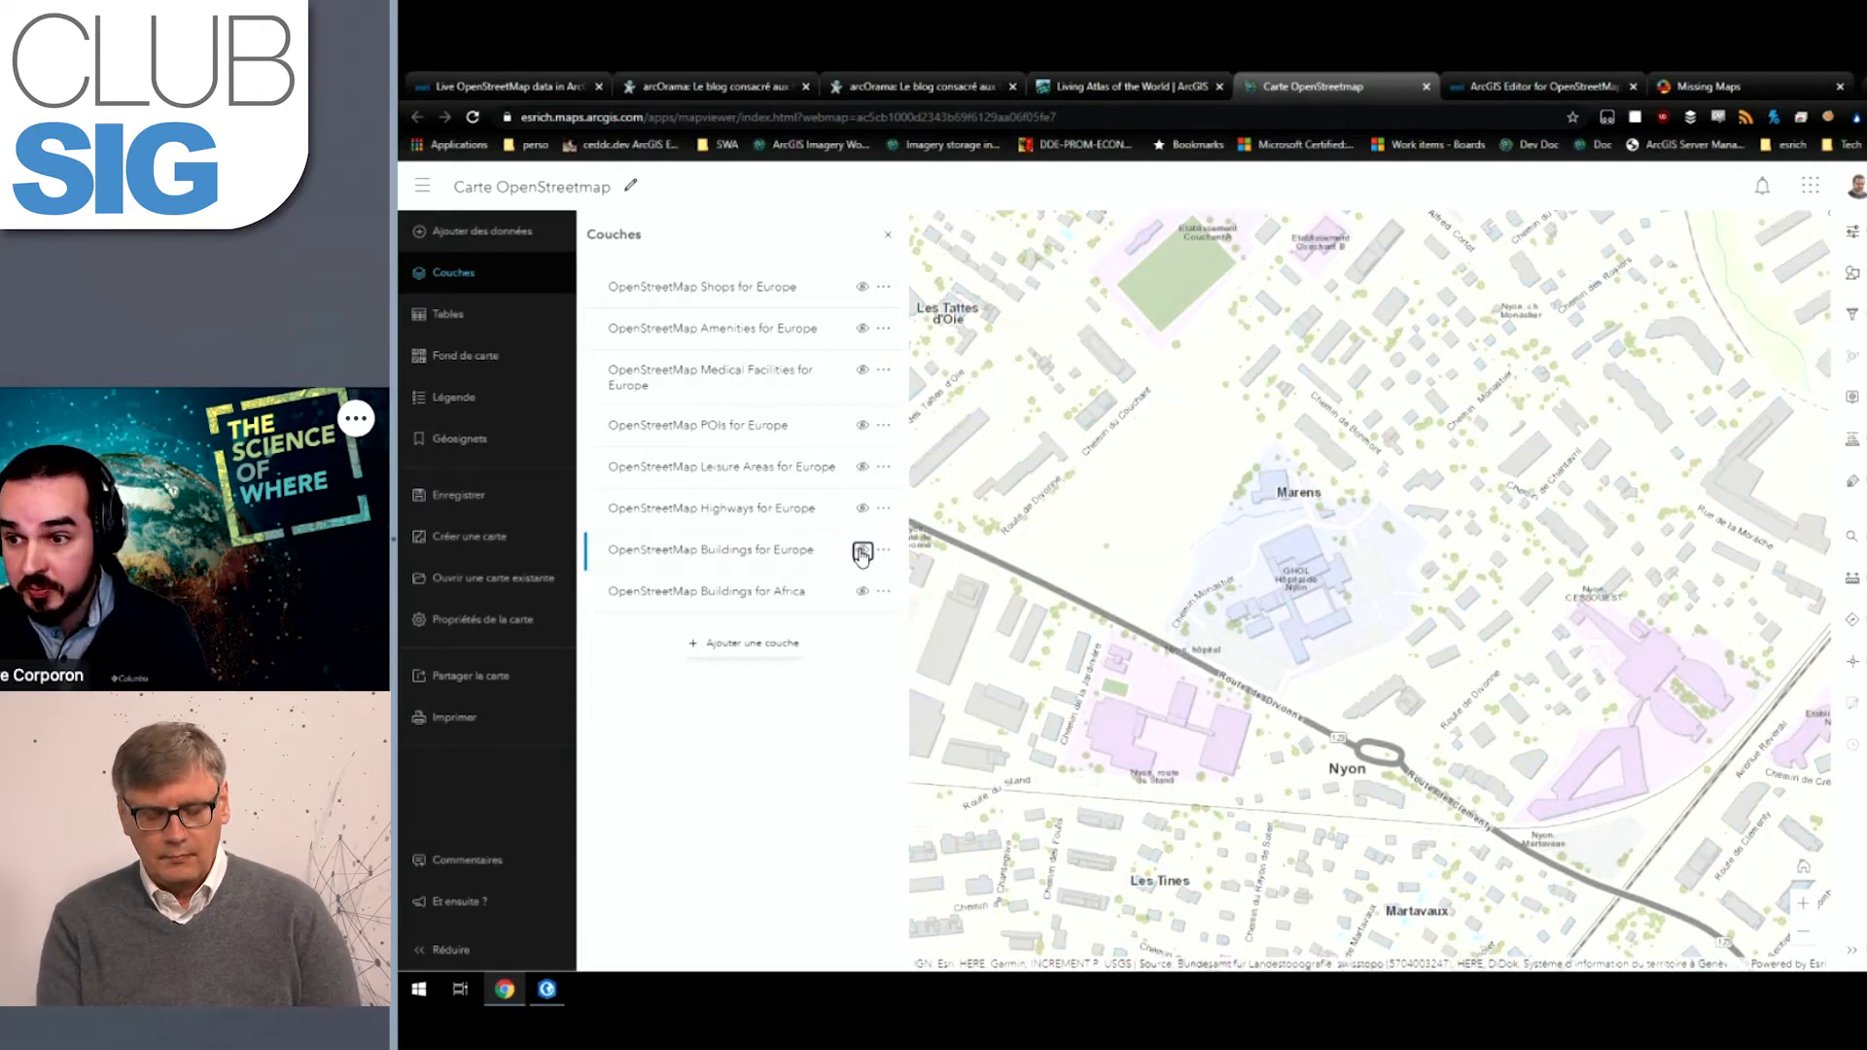
left_click(861, 551)
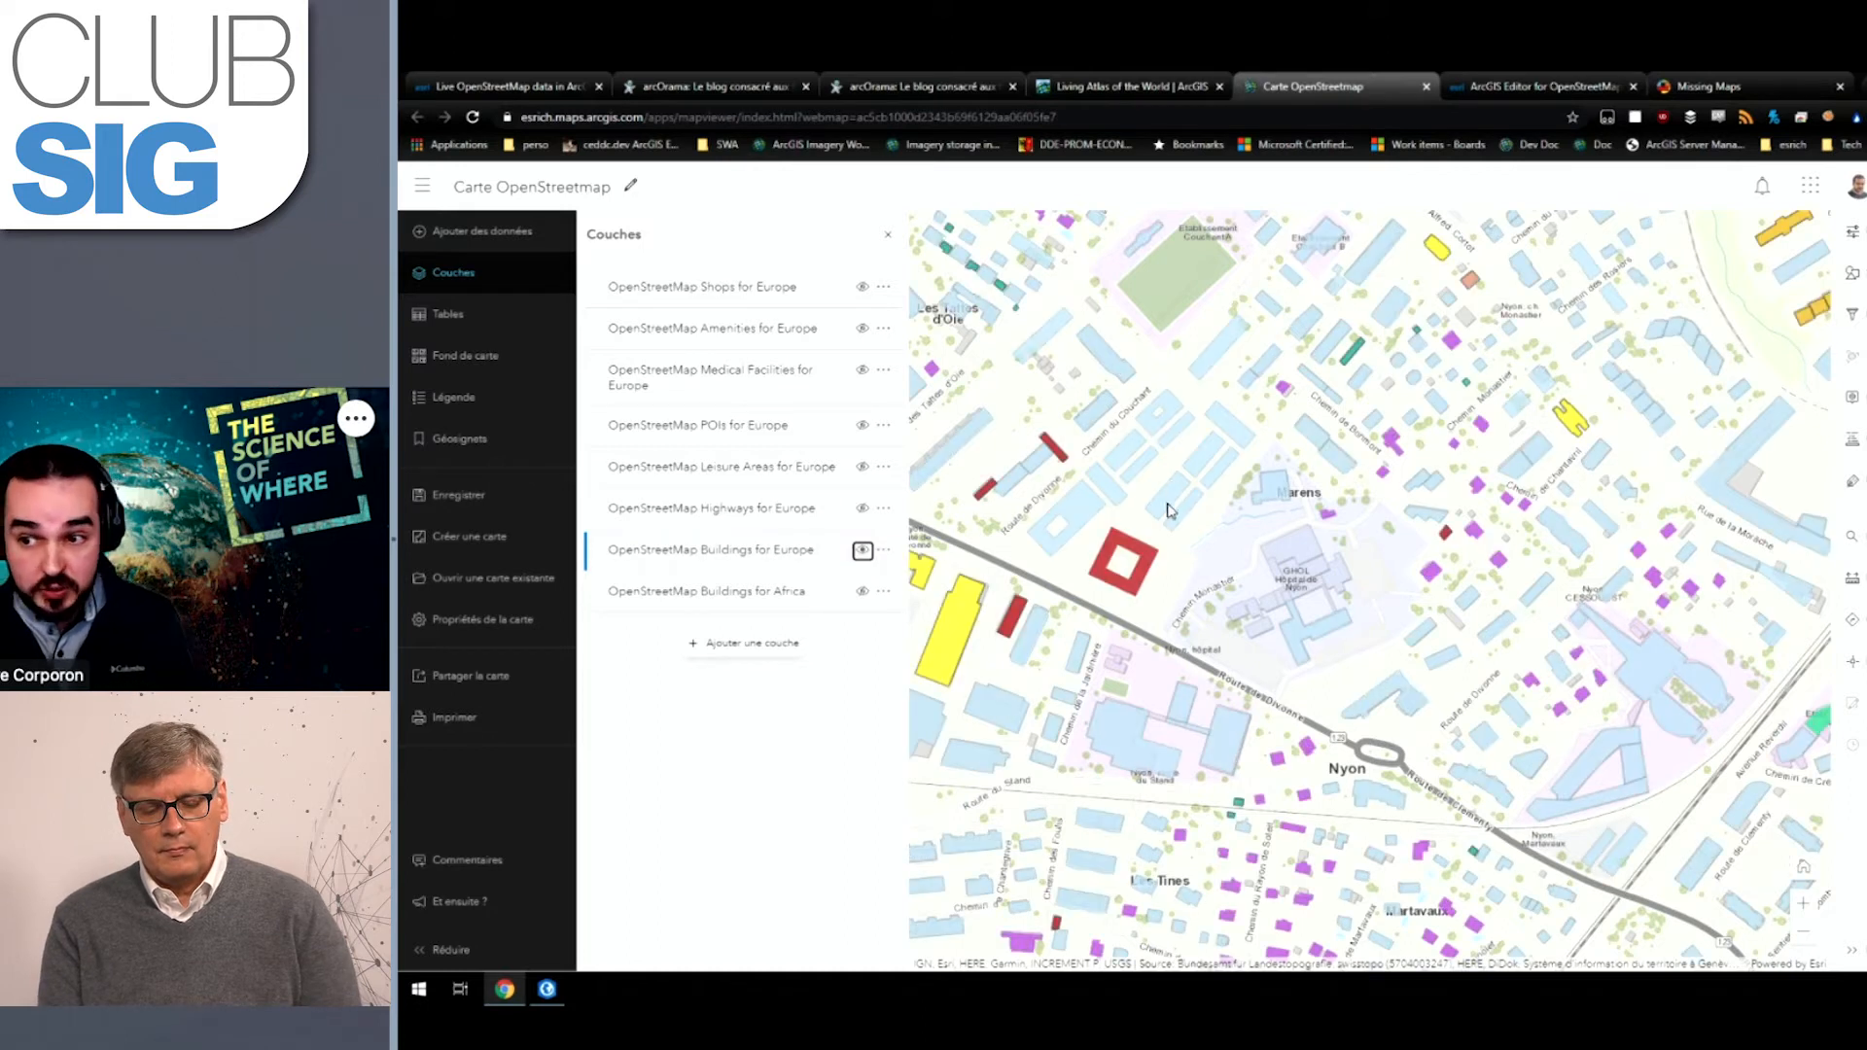
scroll(1072, 510, "up", 1)
left_click(1202, 442)
left_click(1196, 452)
left_click(1300, 278)
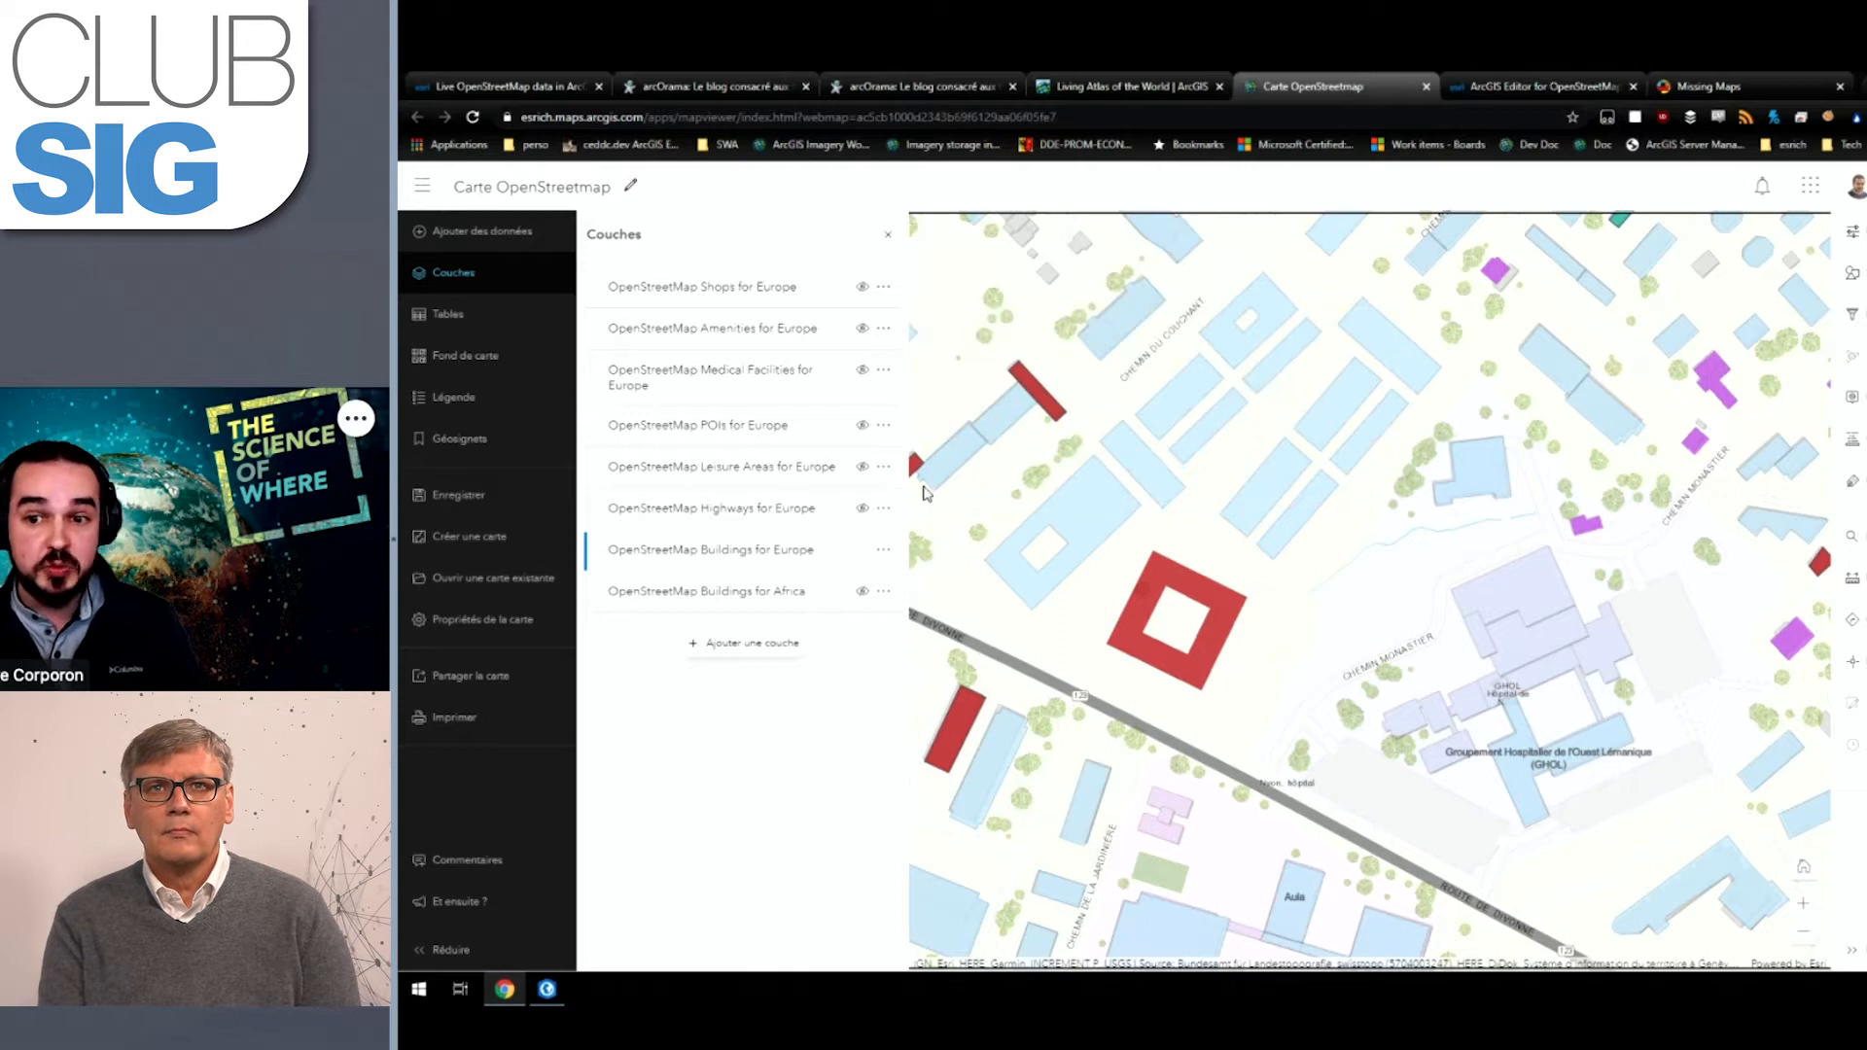
Step: Hide the Buildings for Europe layer and show the OpenStreetMap Highways for Europe layer instead
left_click(861, 550)
left_click(861, 509)
scroll(1185, 476, "down", 2)
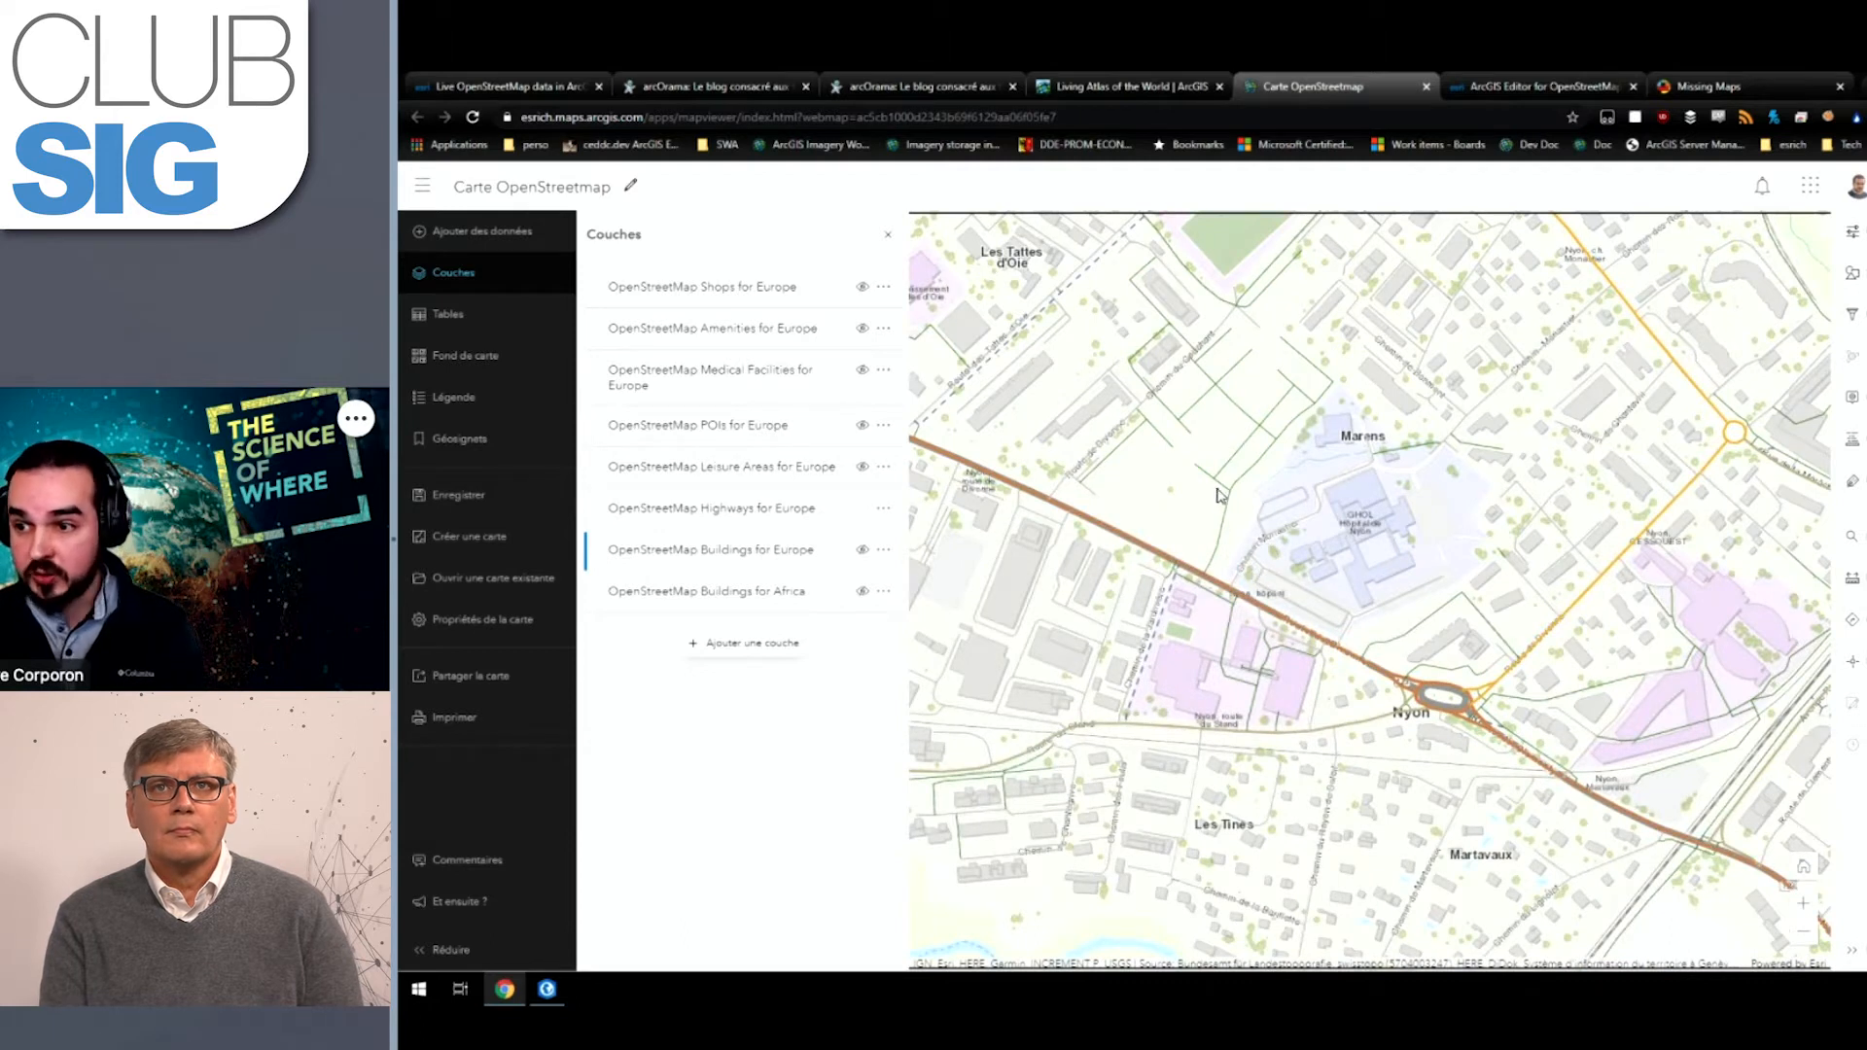
Step: Open and close the attributes of the main road segment near the hospital, and examine the surrounding highways and footpaths up close
left_click(1157, 557)
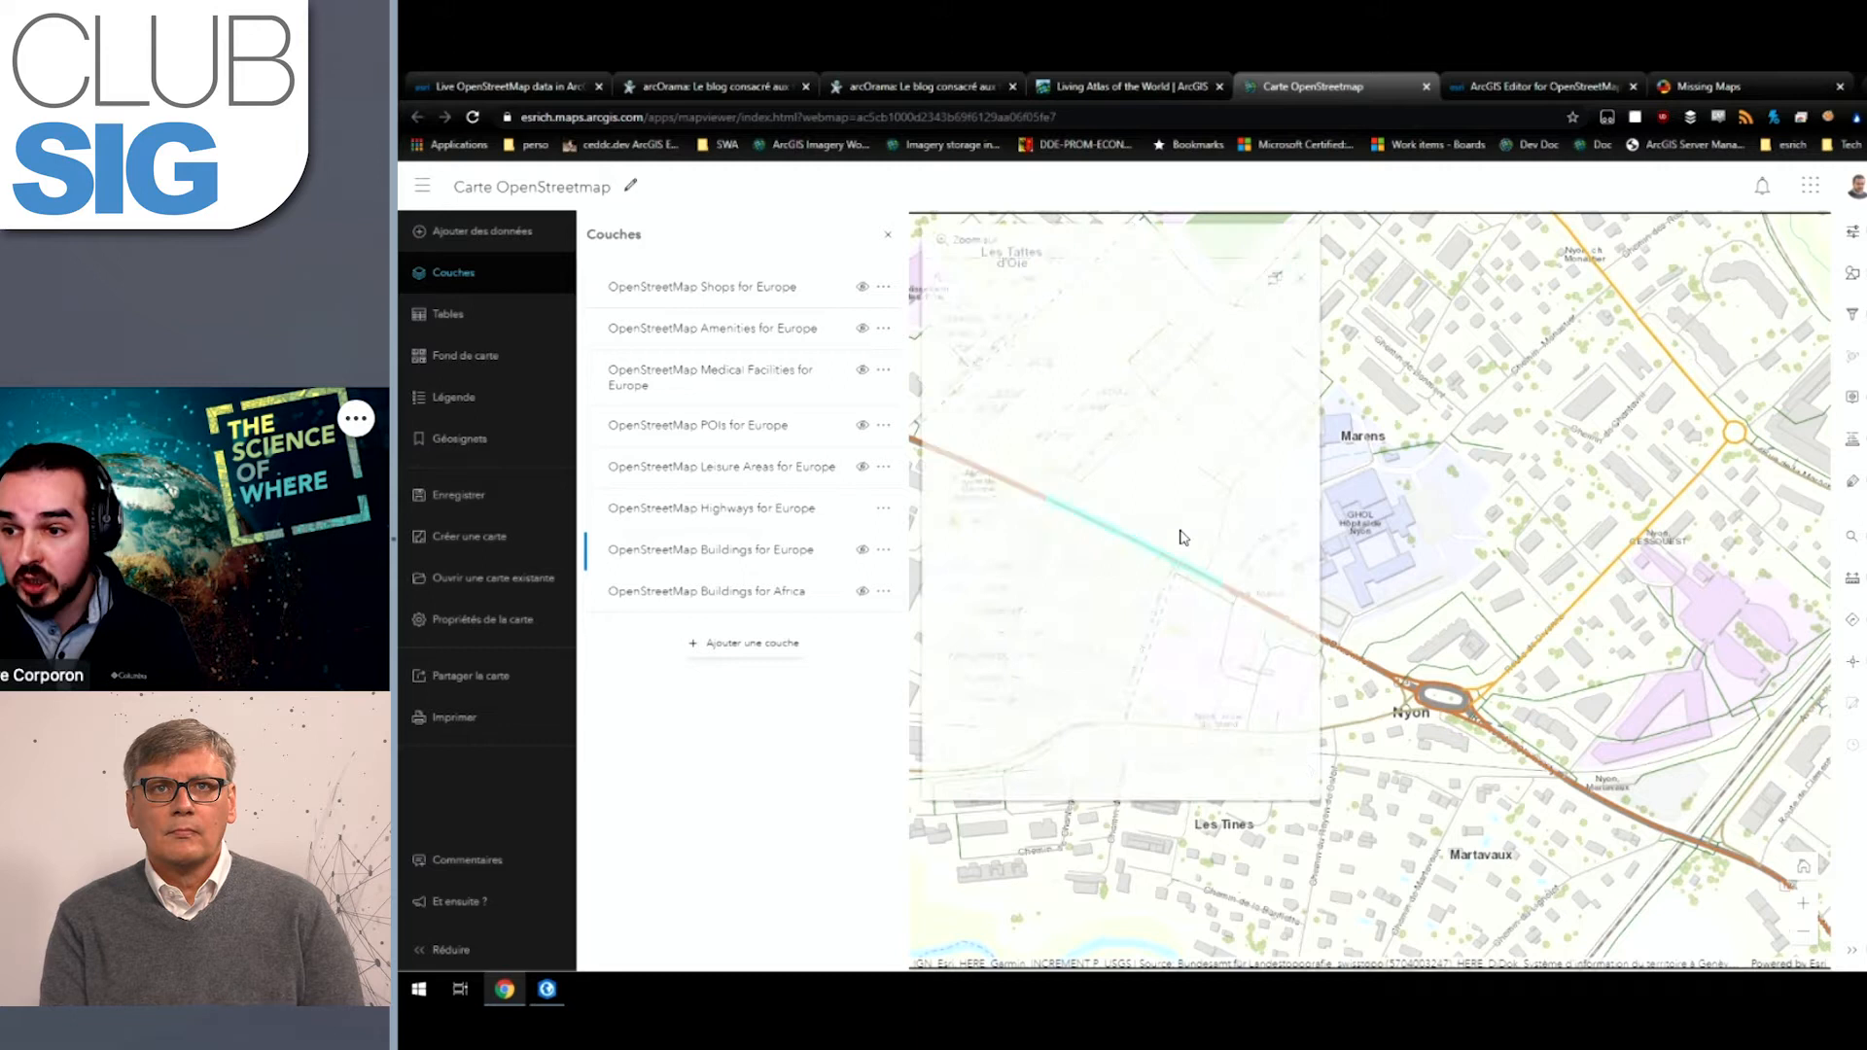
left_click(1302, 278)
left_click_drag(1131, 490, 1170, 404)
scroll(1190, 457, "up", 2)
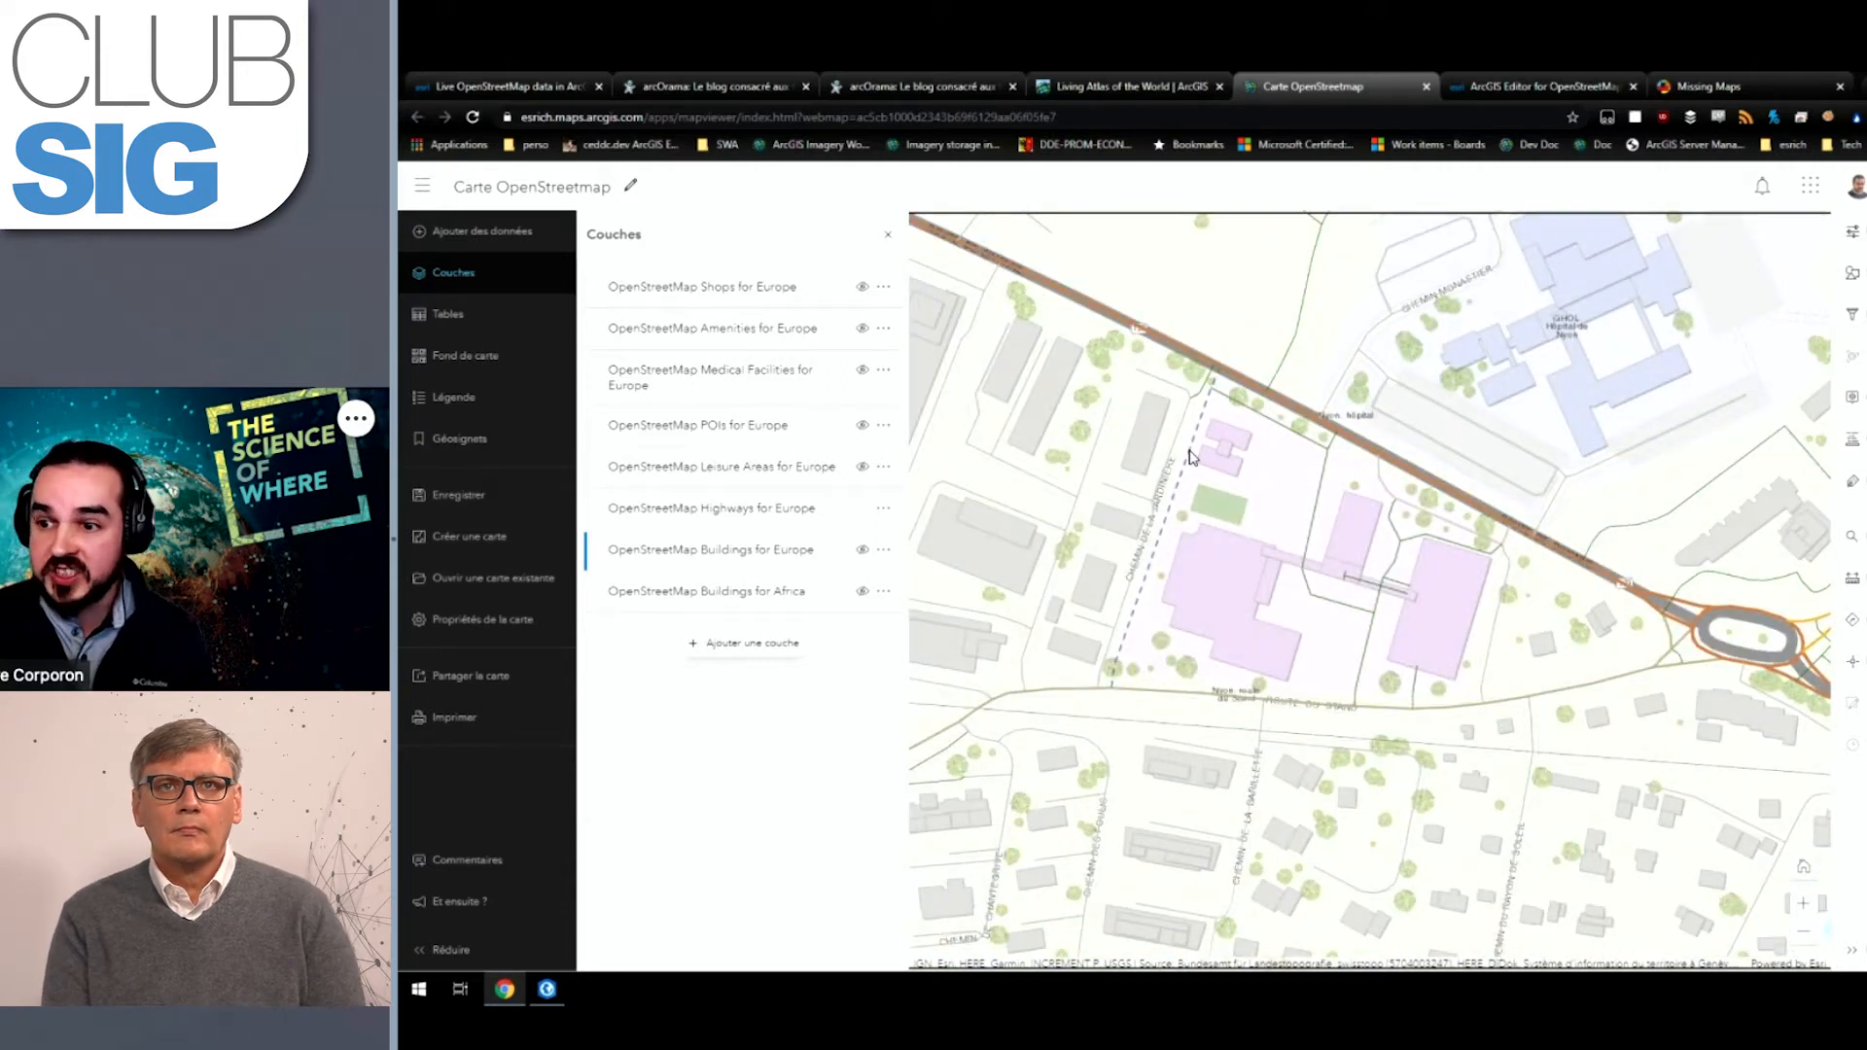
left_click_drag(1166, 303, 1186, 447)
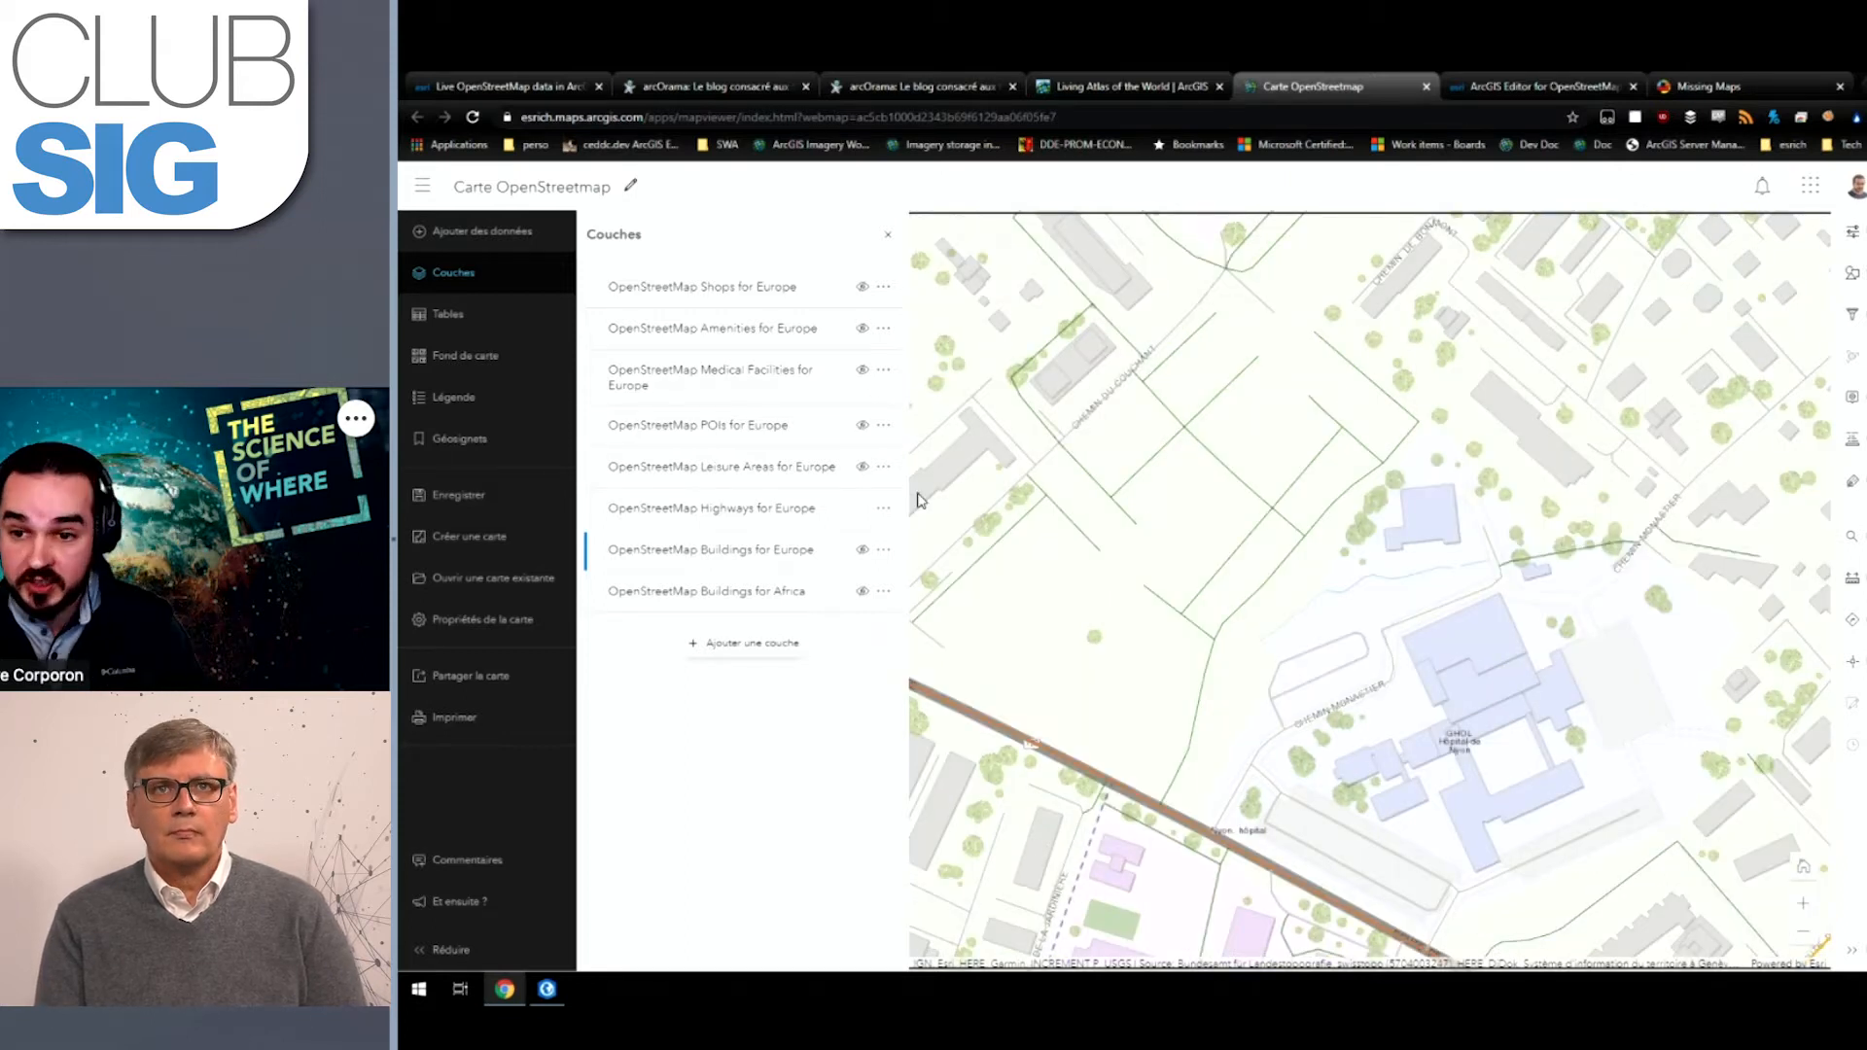
Step: Hide the OpenStreetMap Highways for Europe layer and show OpenStreetMap POIs for Europe over the centre of Nyon
left_click(862, 508)
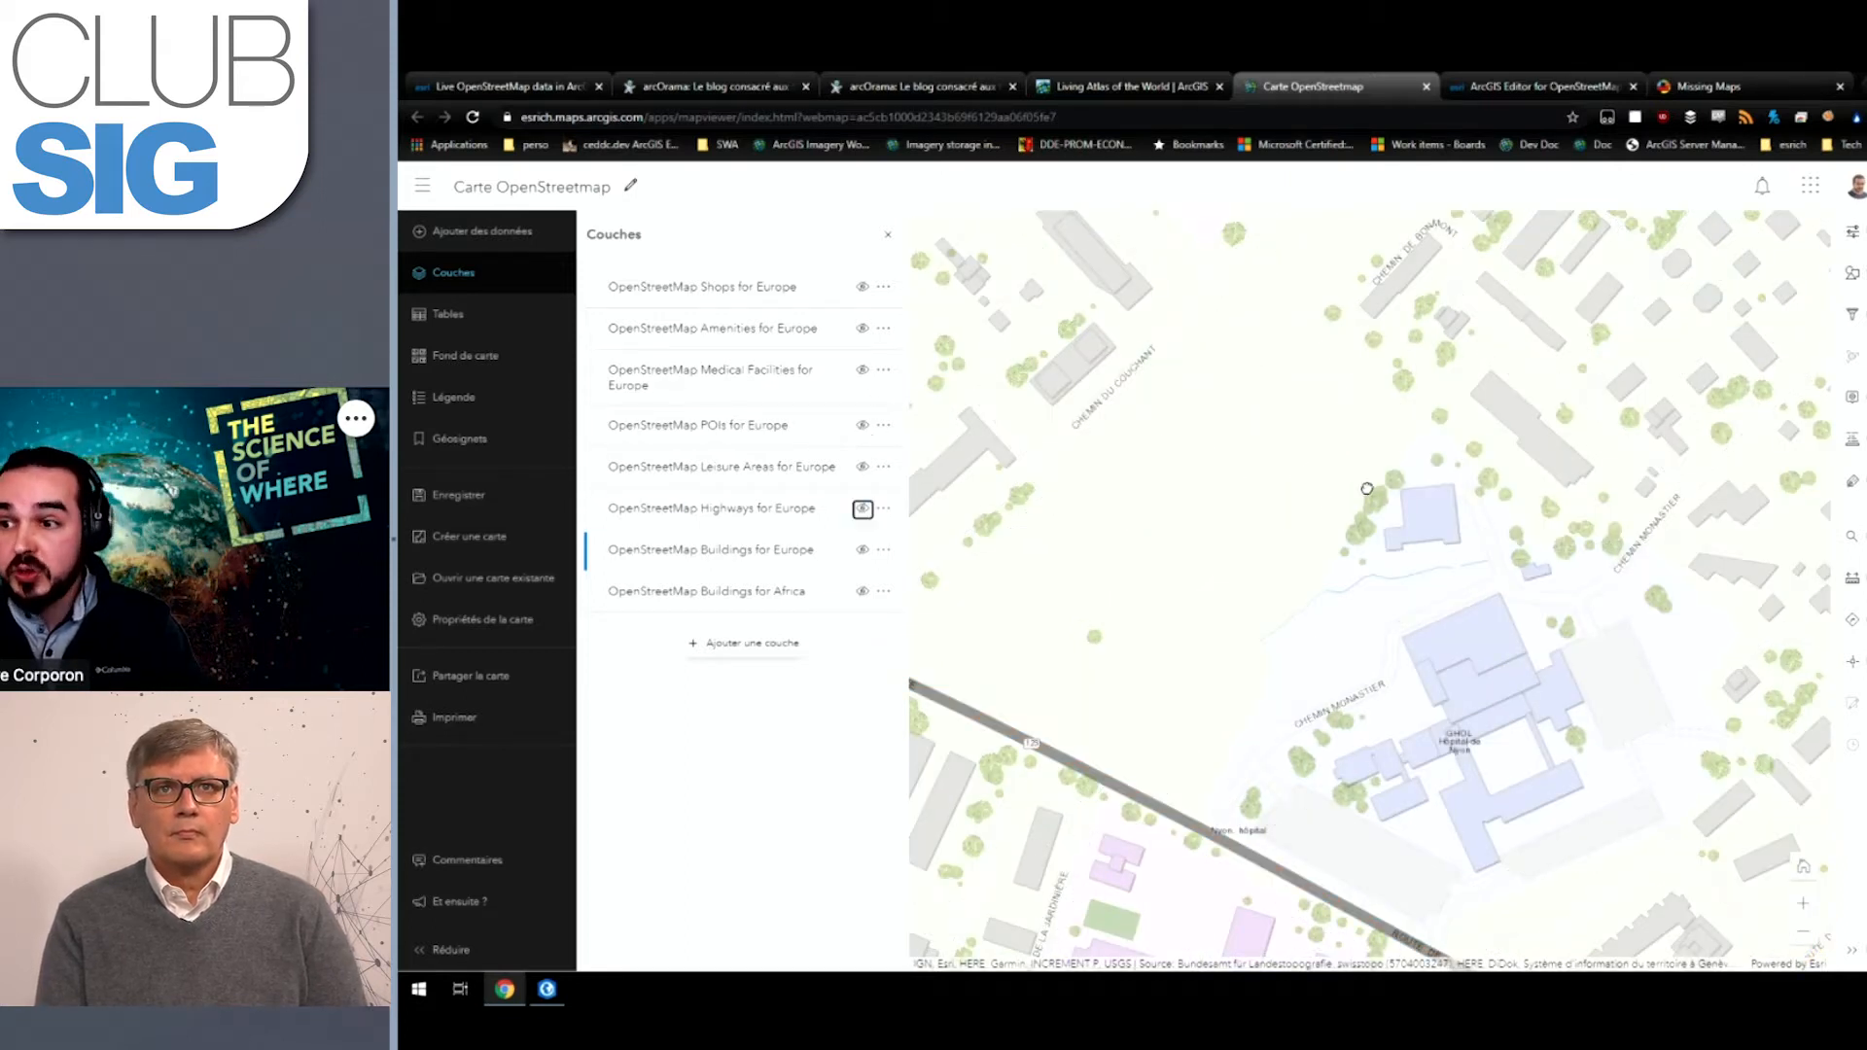
left_click_drag(1367, 489, 1307, 345)
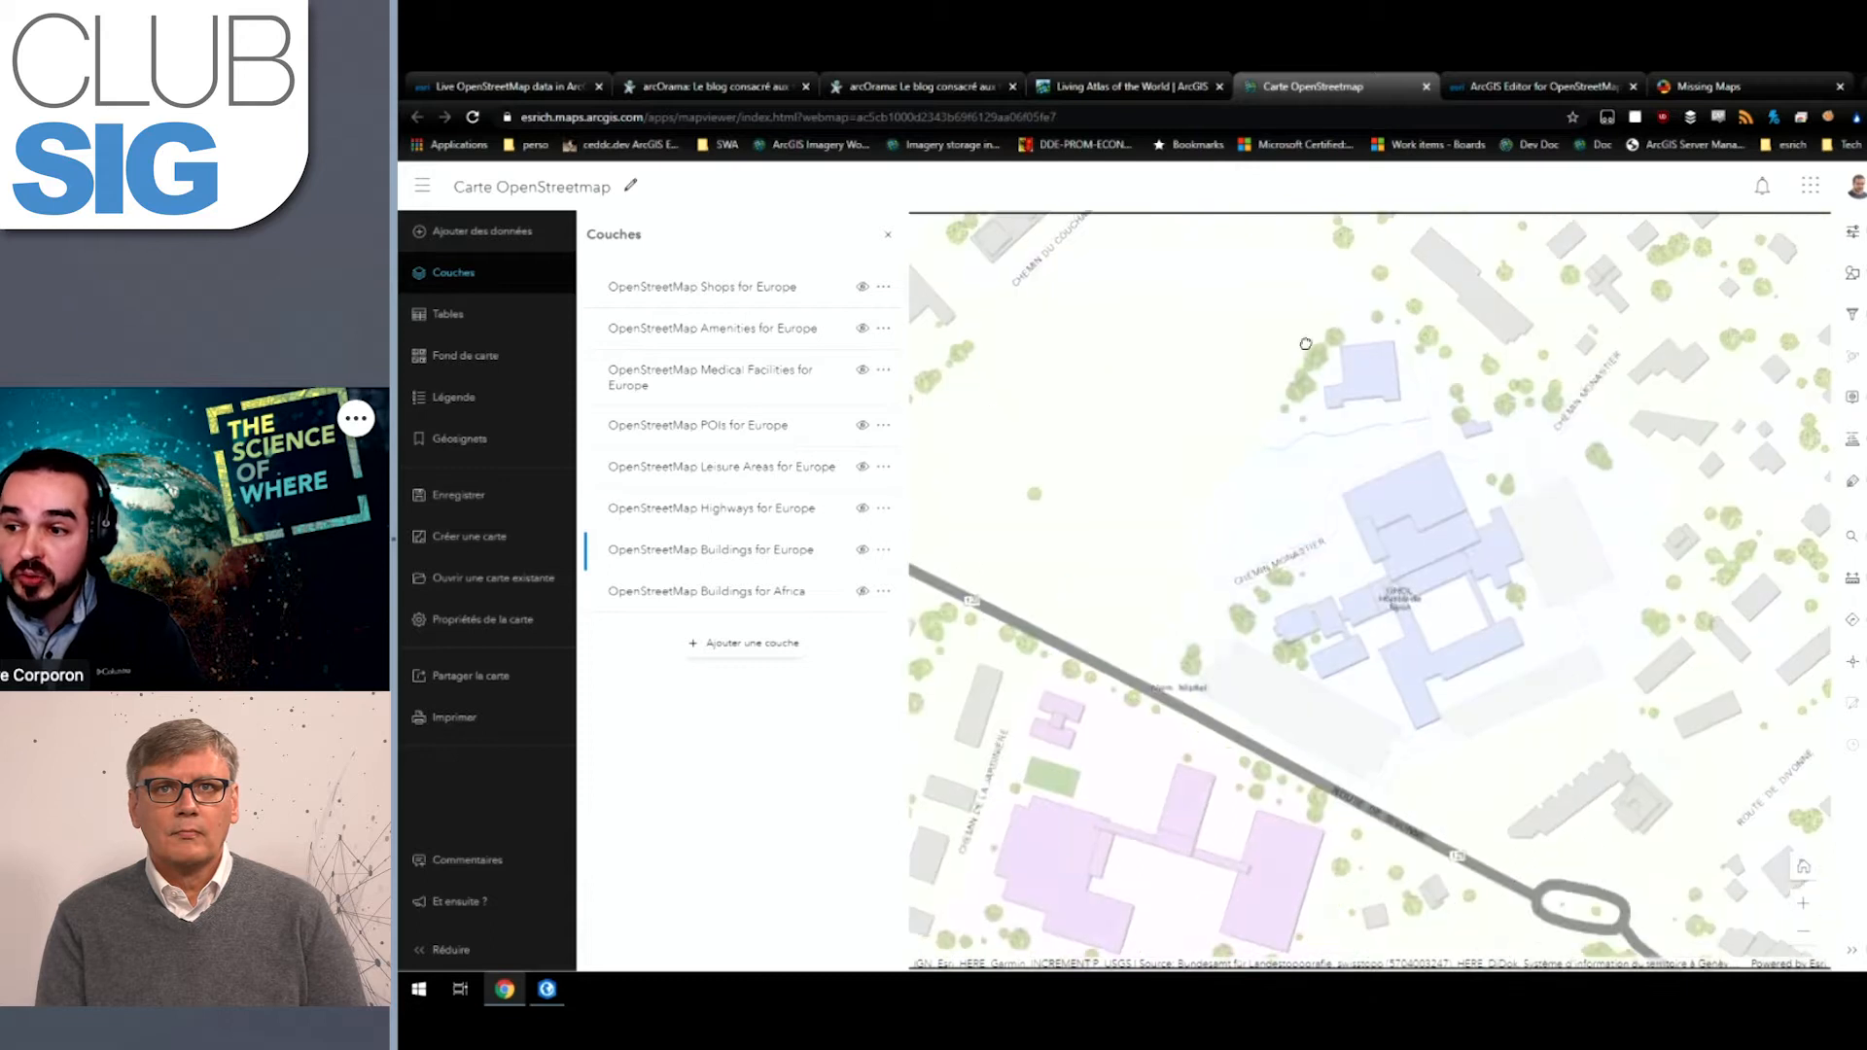
left_click(862, 425)
scroll(1005, 687, "down", 4)
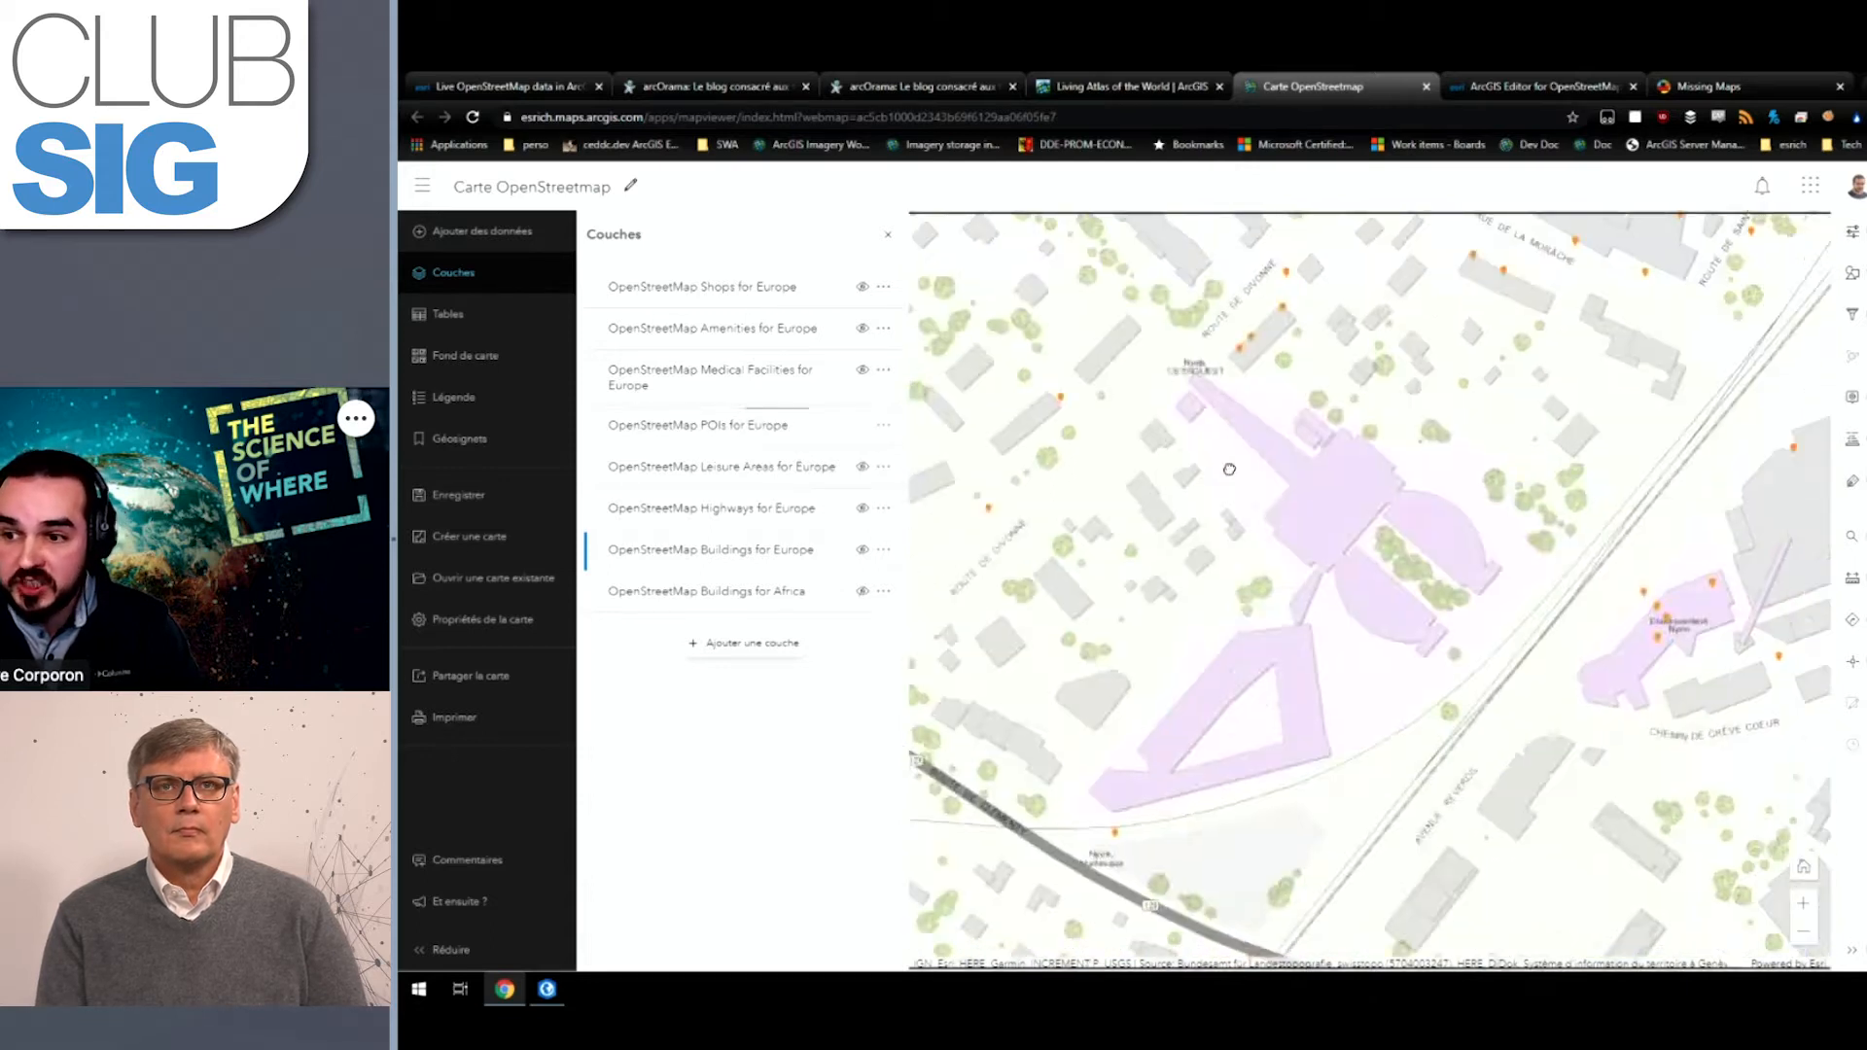
left_click_drag(1005, 688, 865, 717)
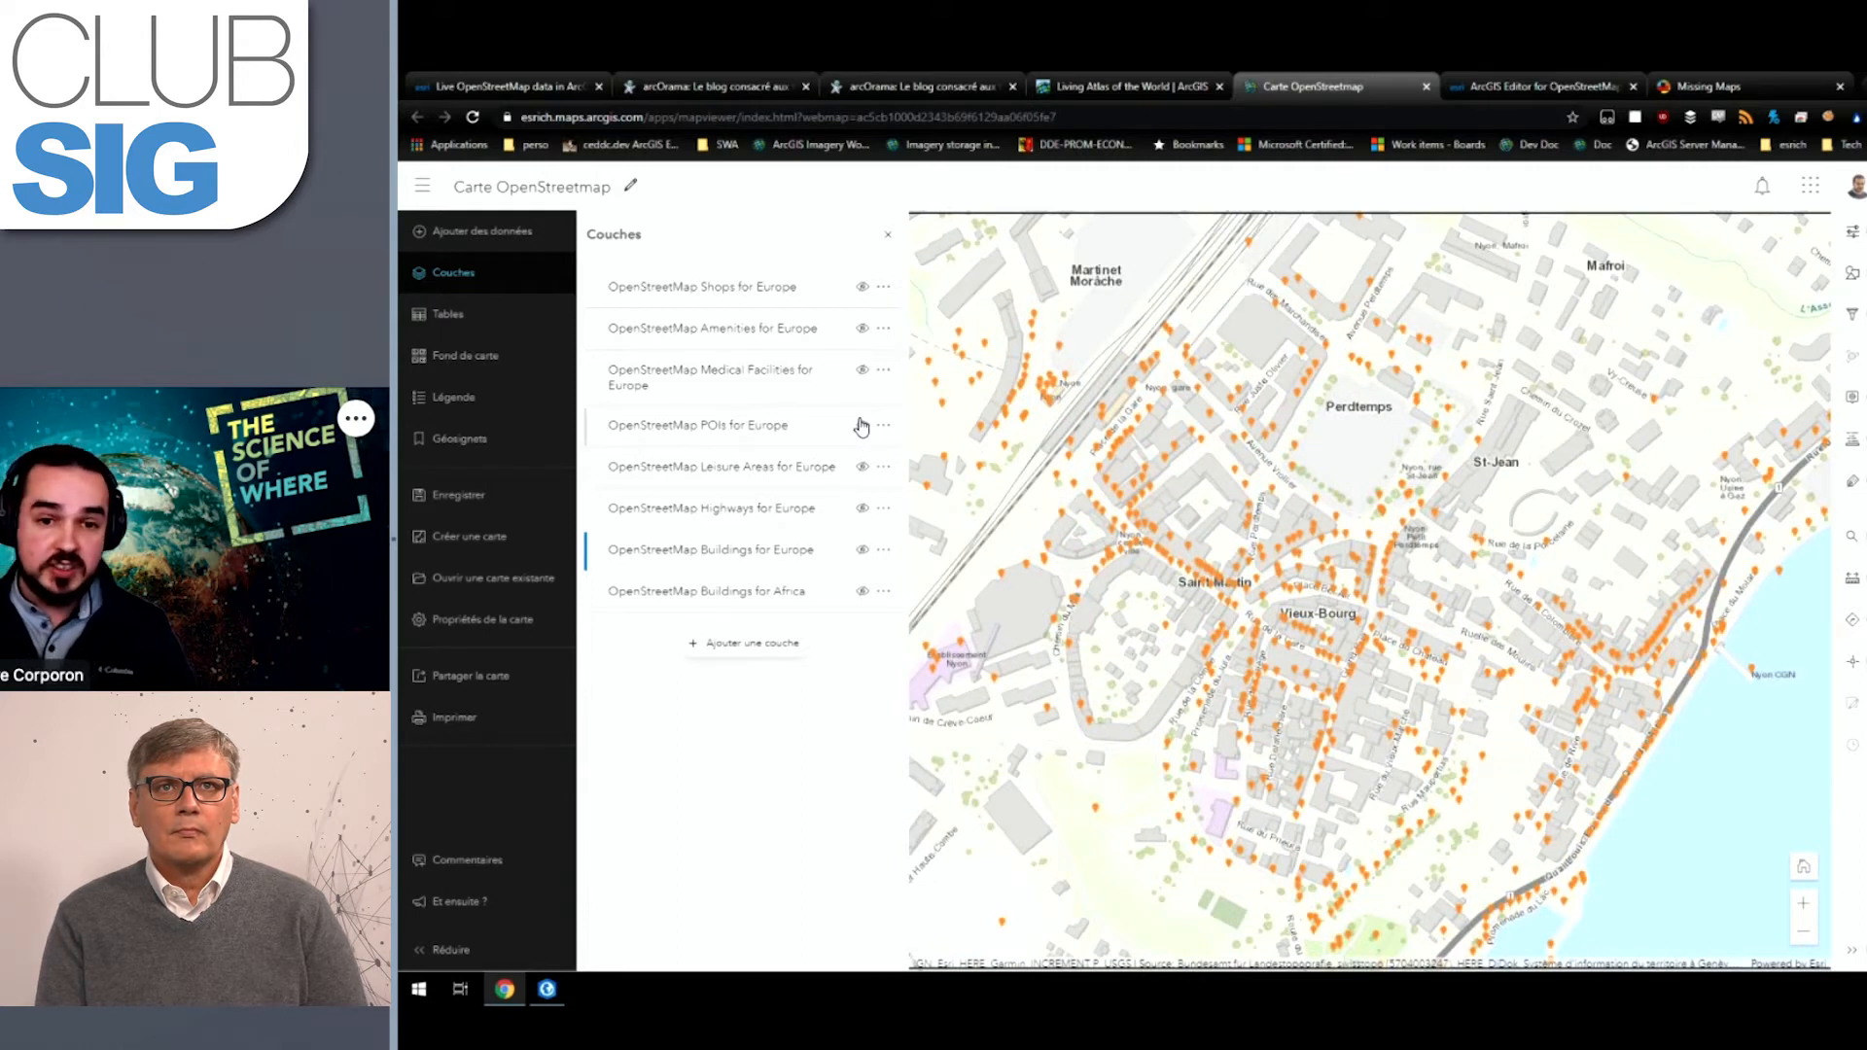
Step: Hide the POIs for Europe layer, and view Medical Facilities for Europe around central Nyon before hiding it as well
left_click(862, 429)
left_click_drag(1227, 521, 1413, 514)
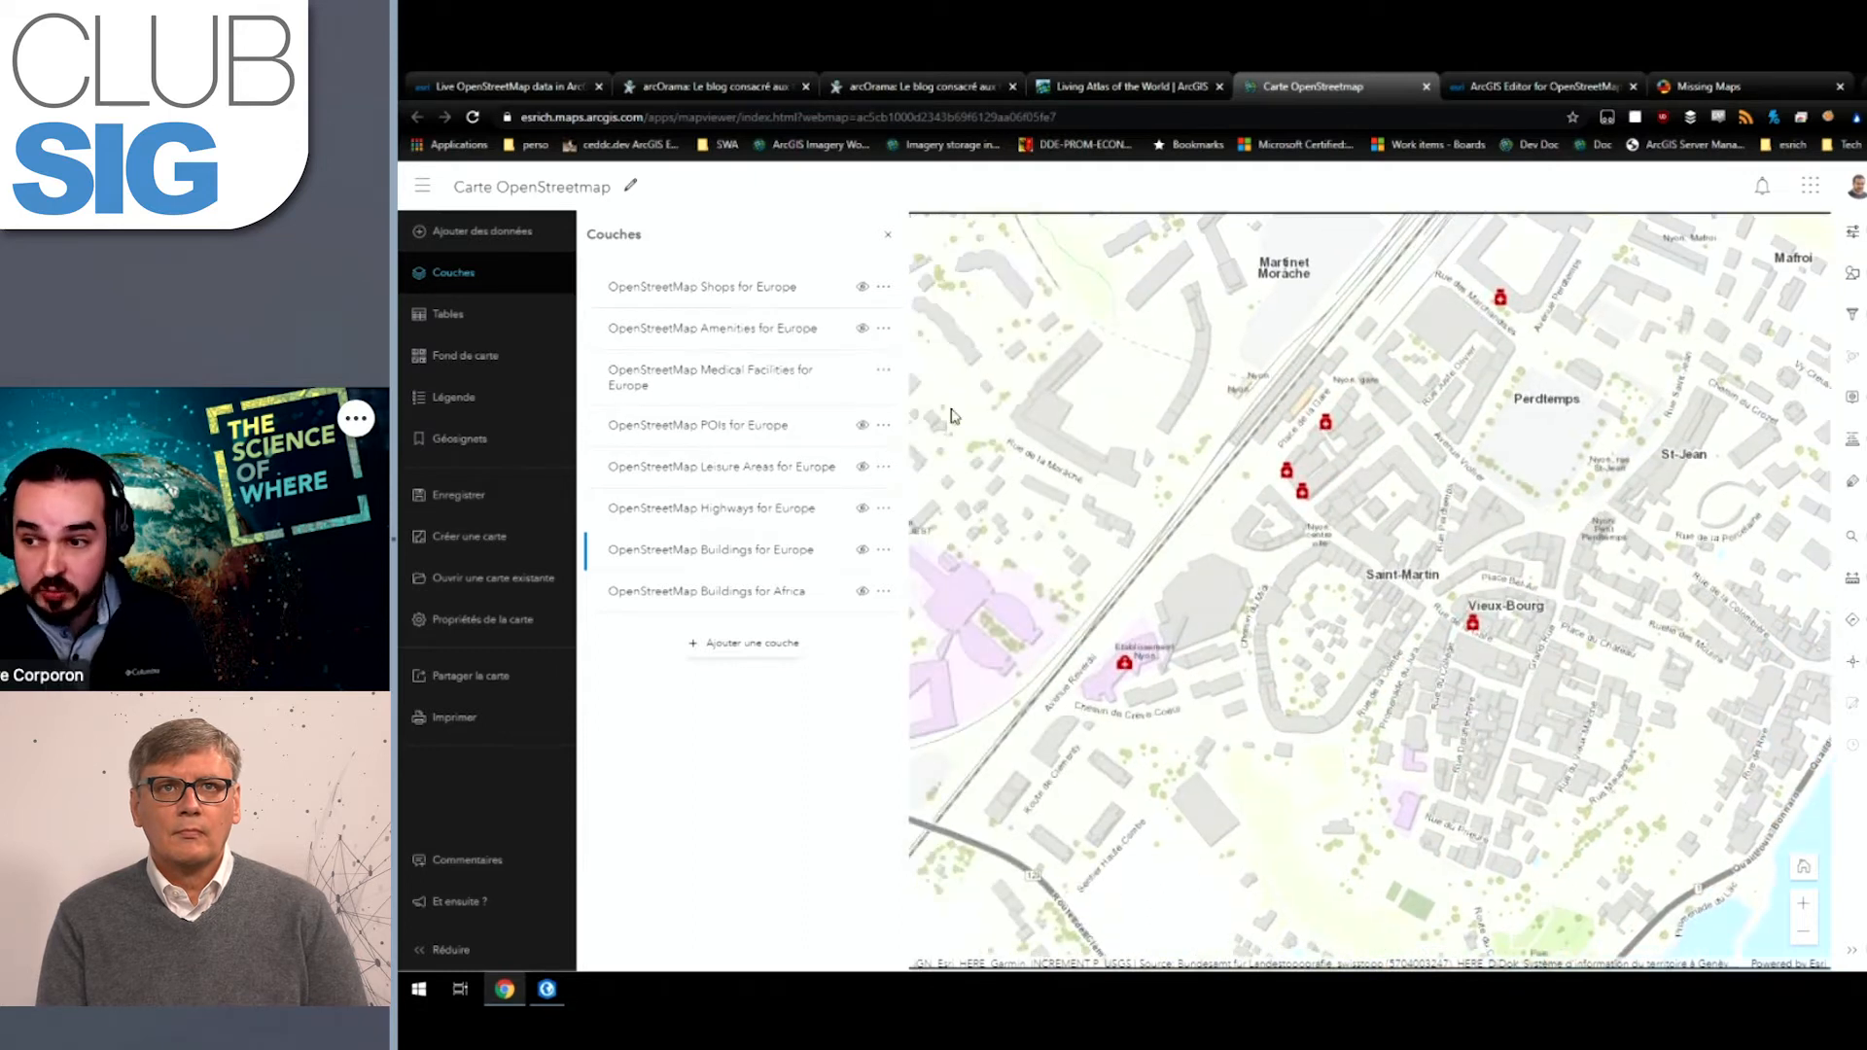
left_click(862, 372)
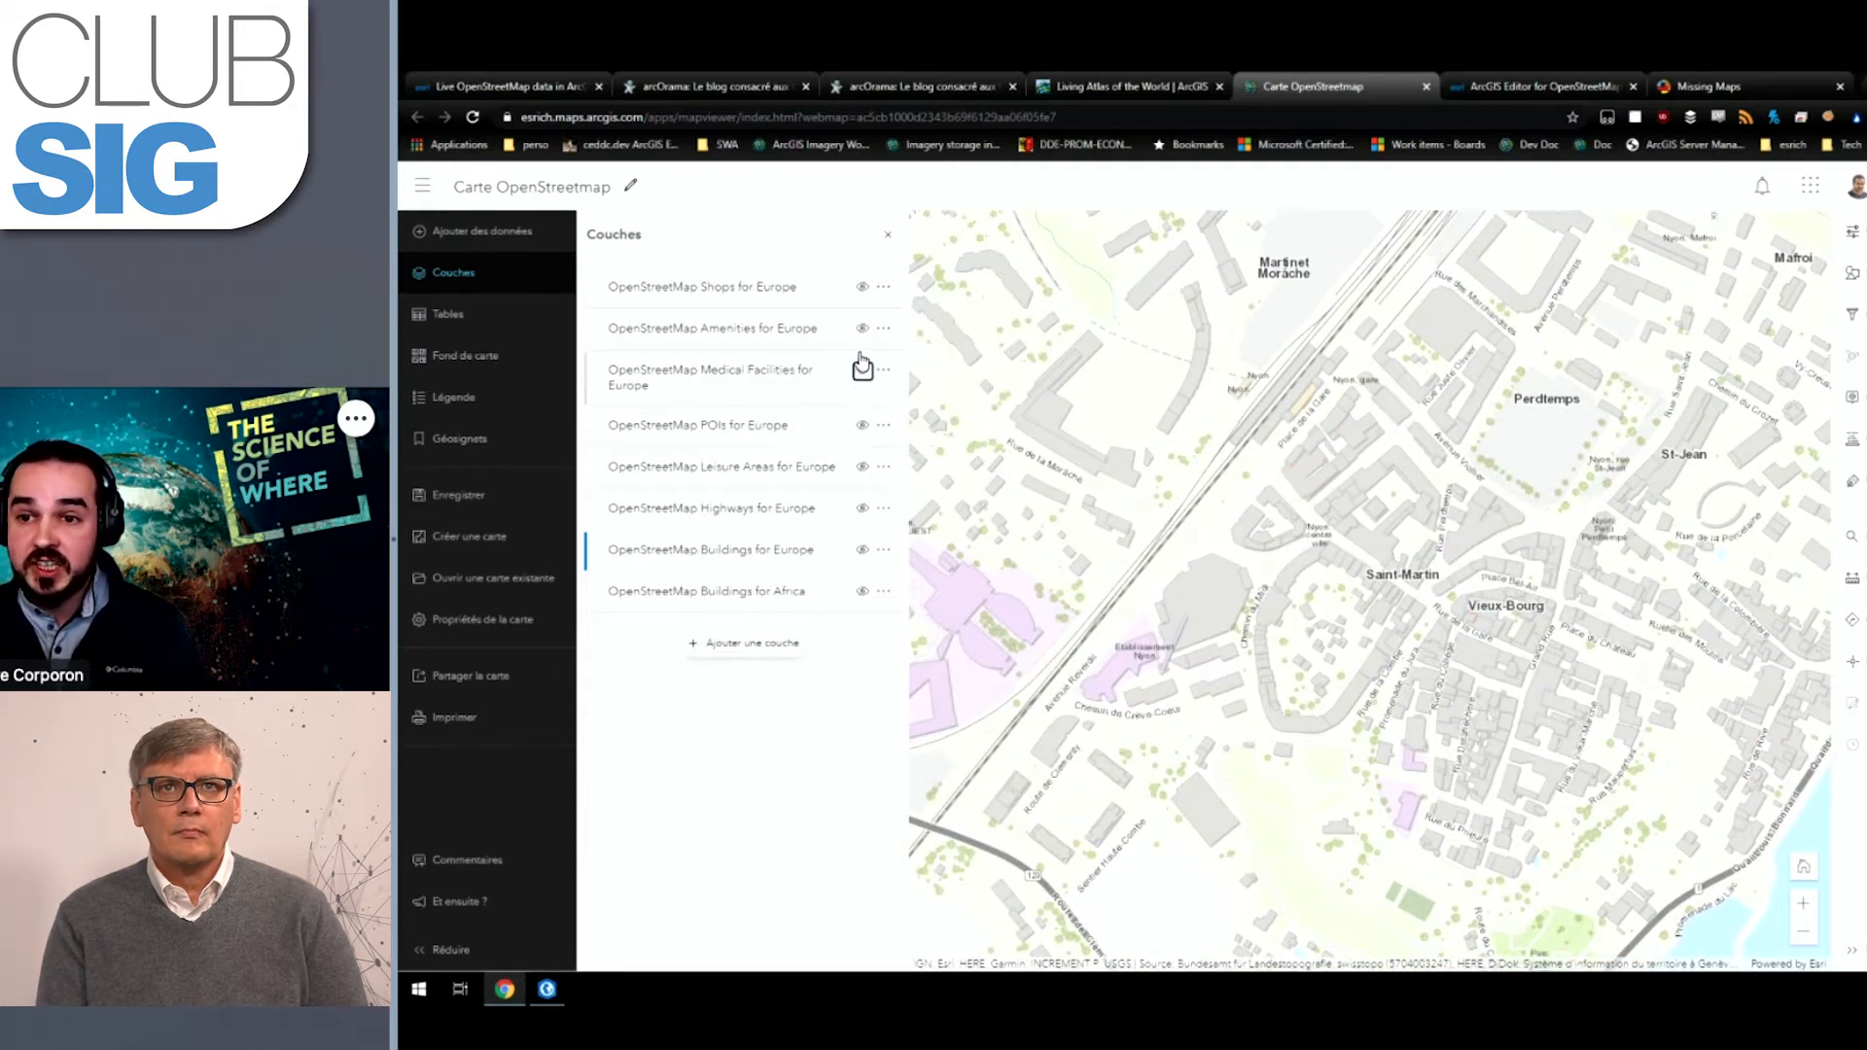
Step: View the Amenities for Europe layer over central Nyon, and inspect the Shops for Europe layer along Rue de la Gare in its place
left_click(862, 327)
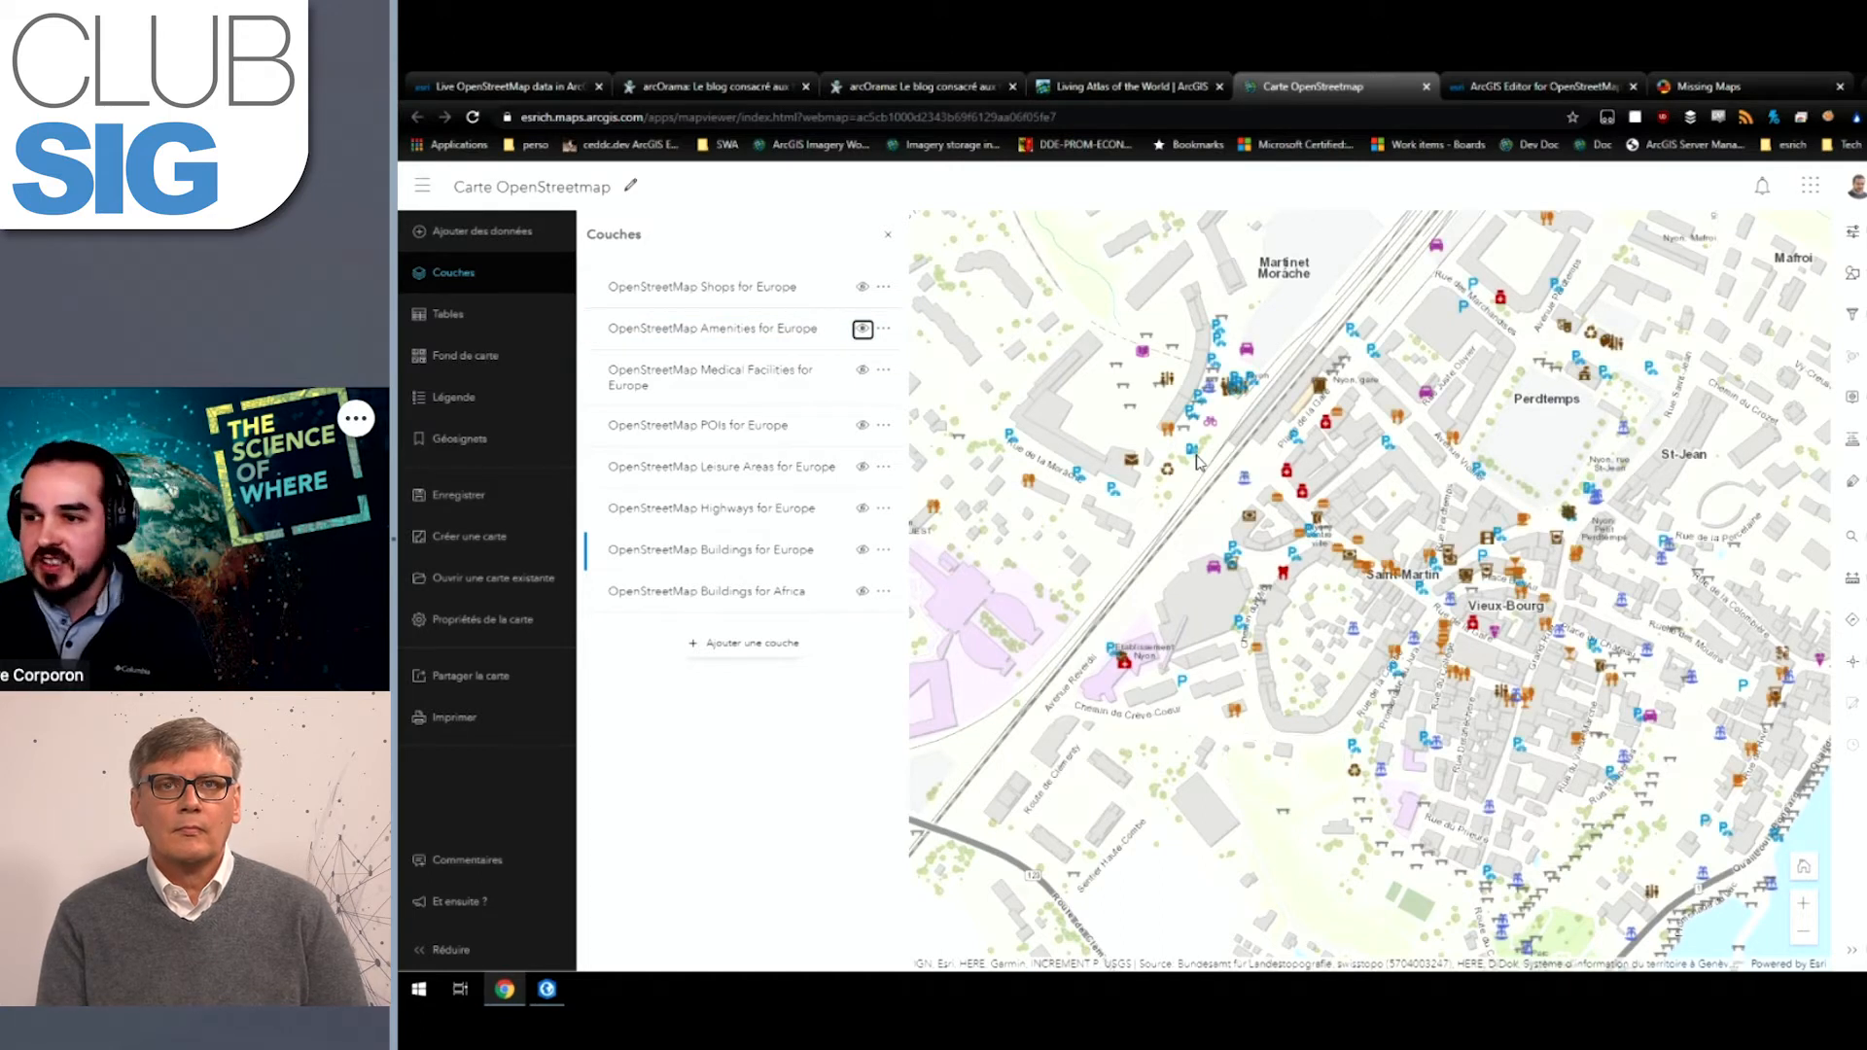
left_click_drag(1534, 560, 1448, 541)
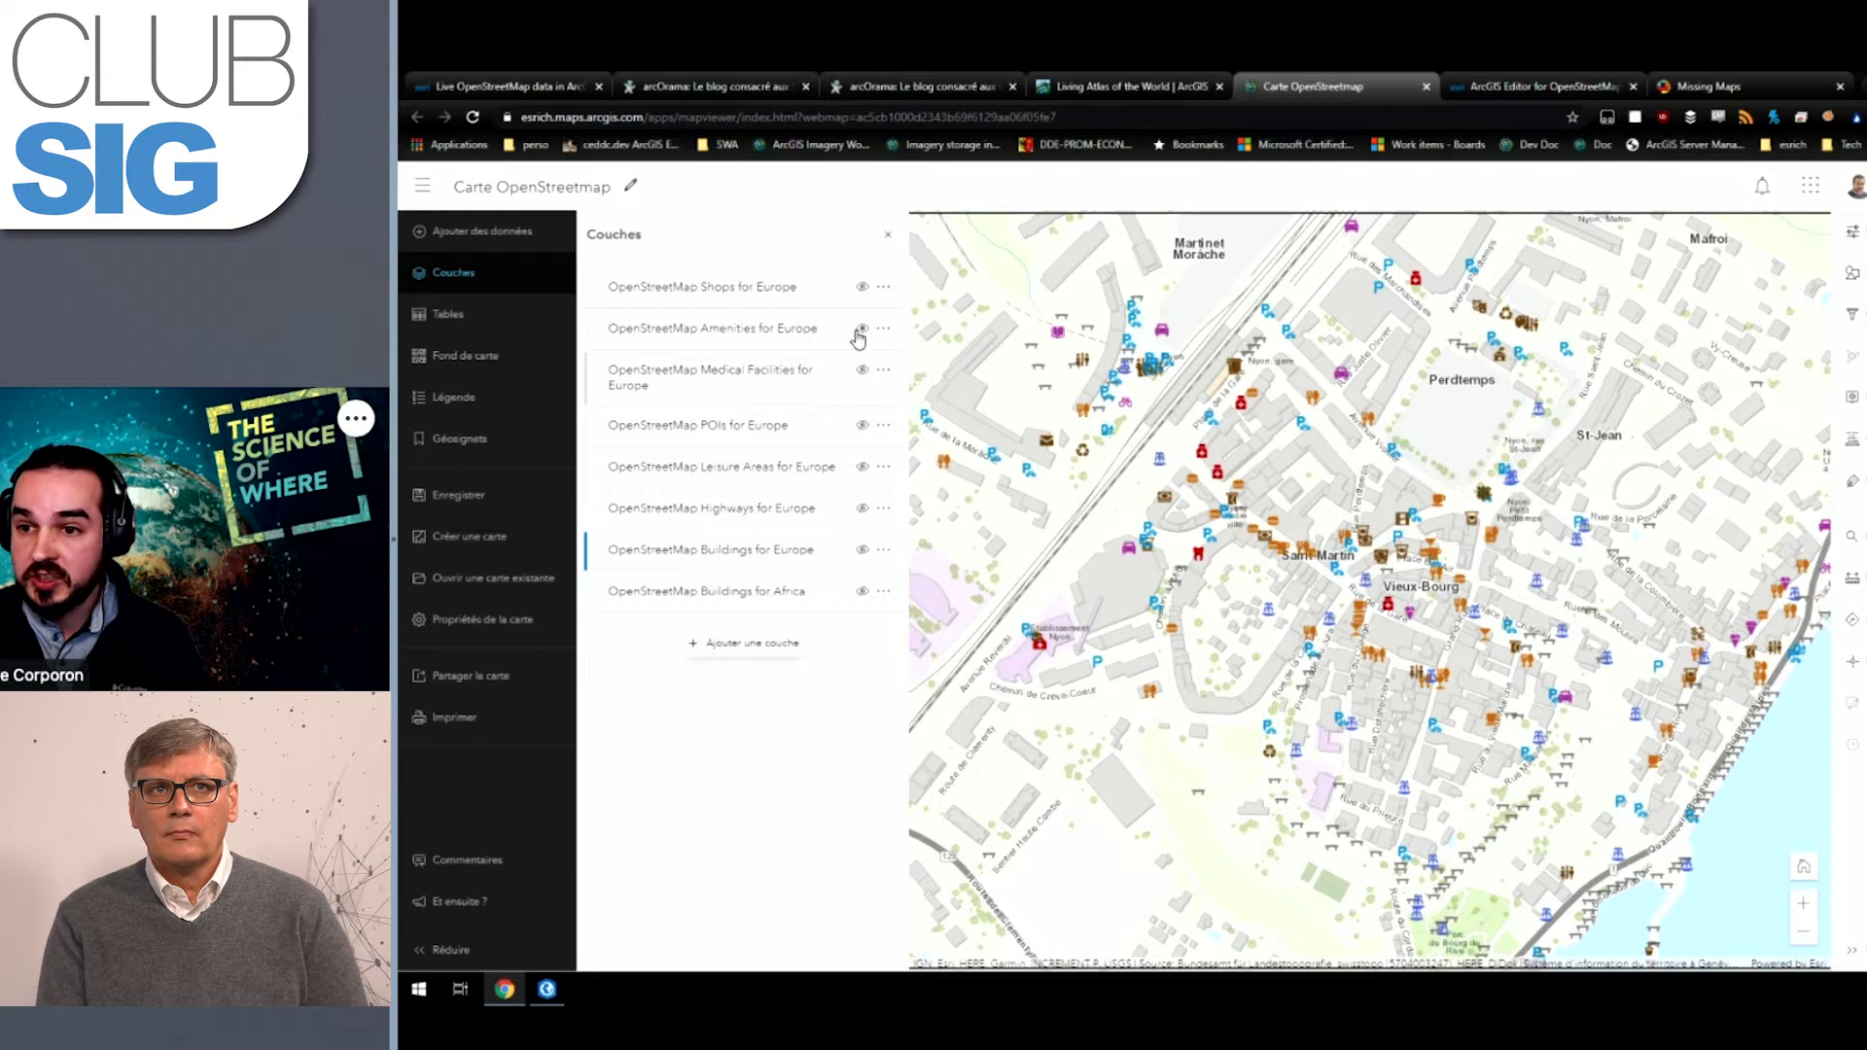
scroll(1277, 502, "up", 3)
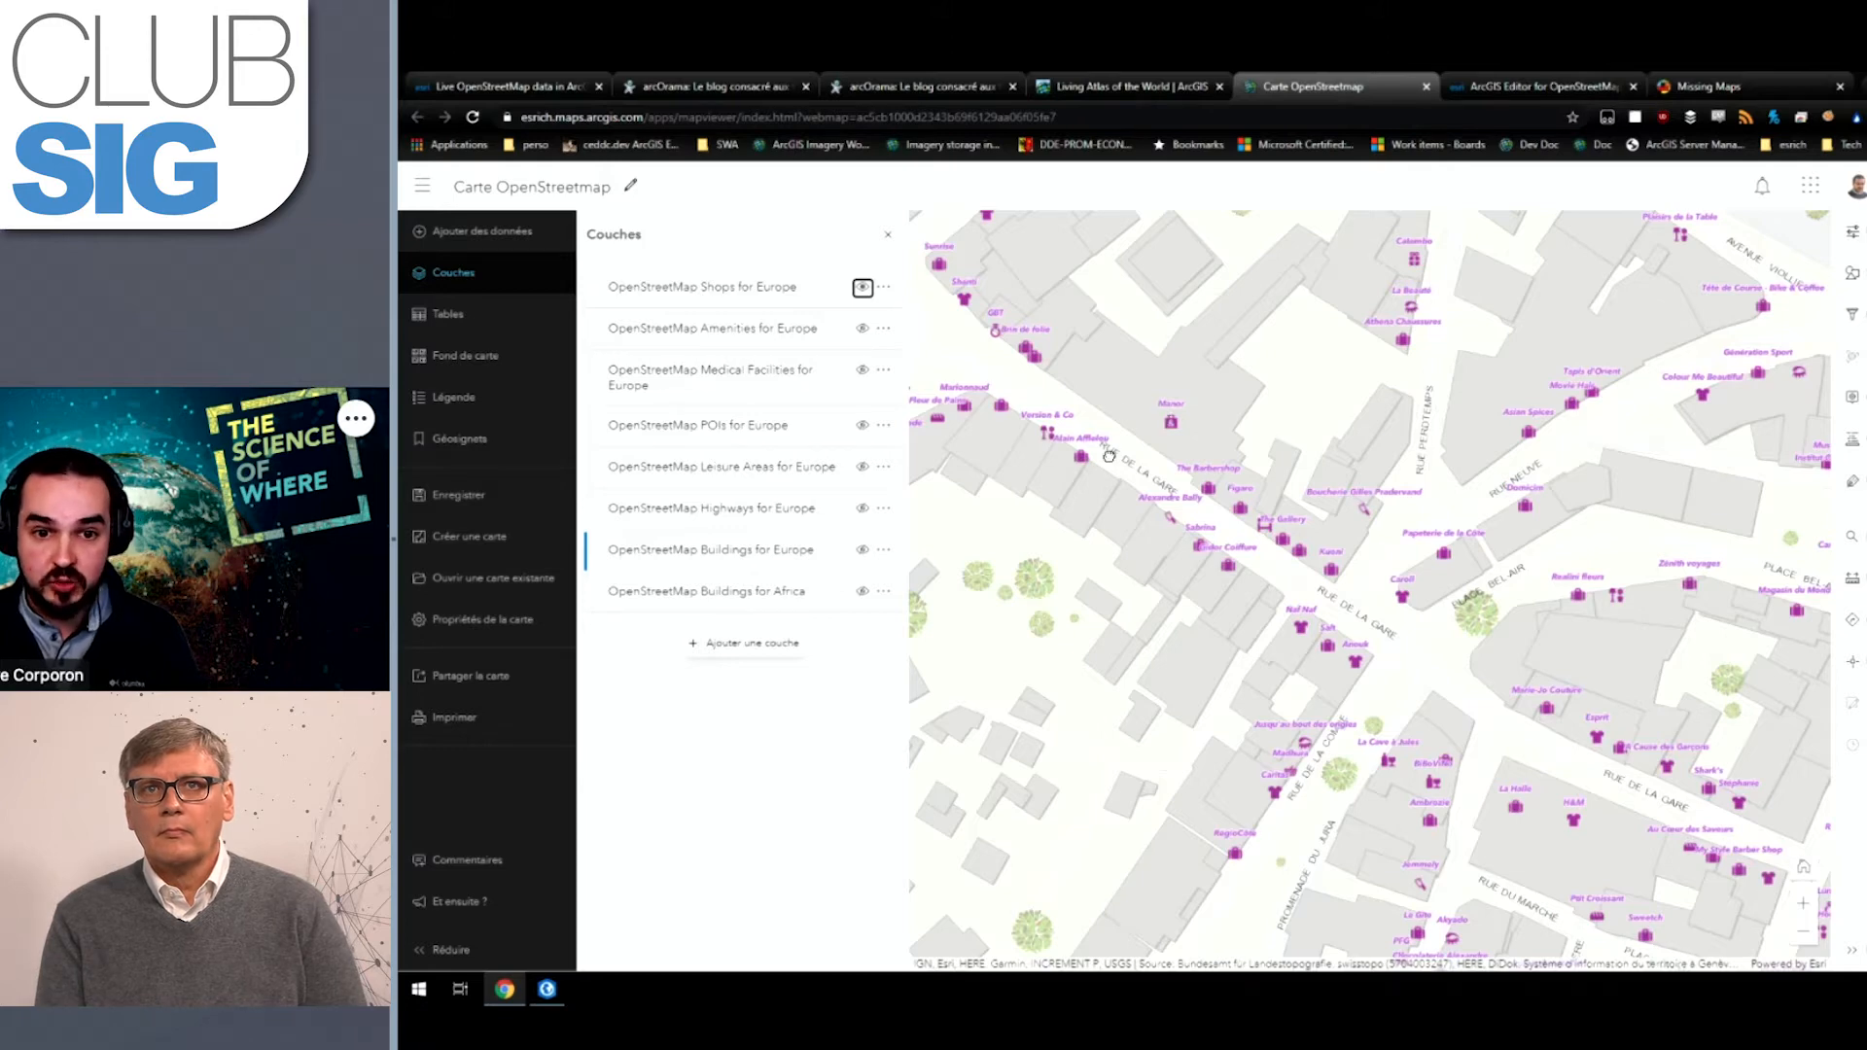
scroll(1109, 455, "down", 5)
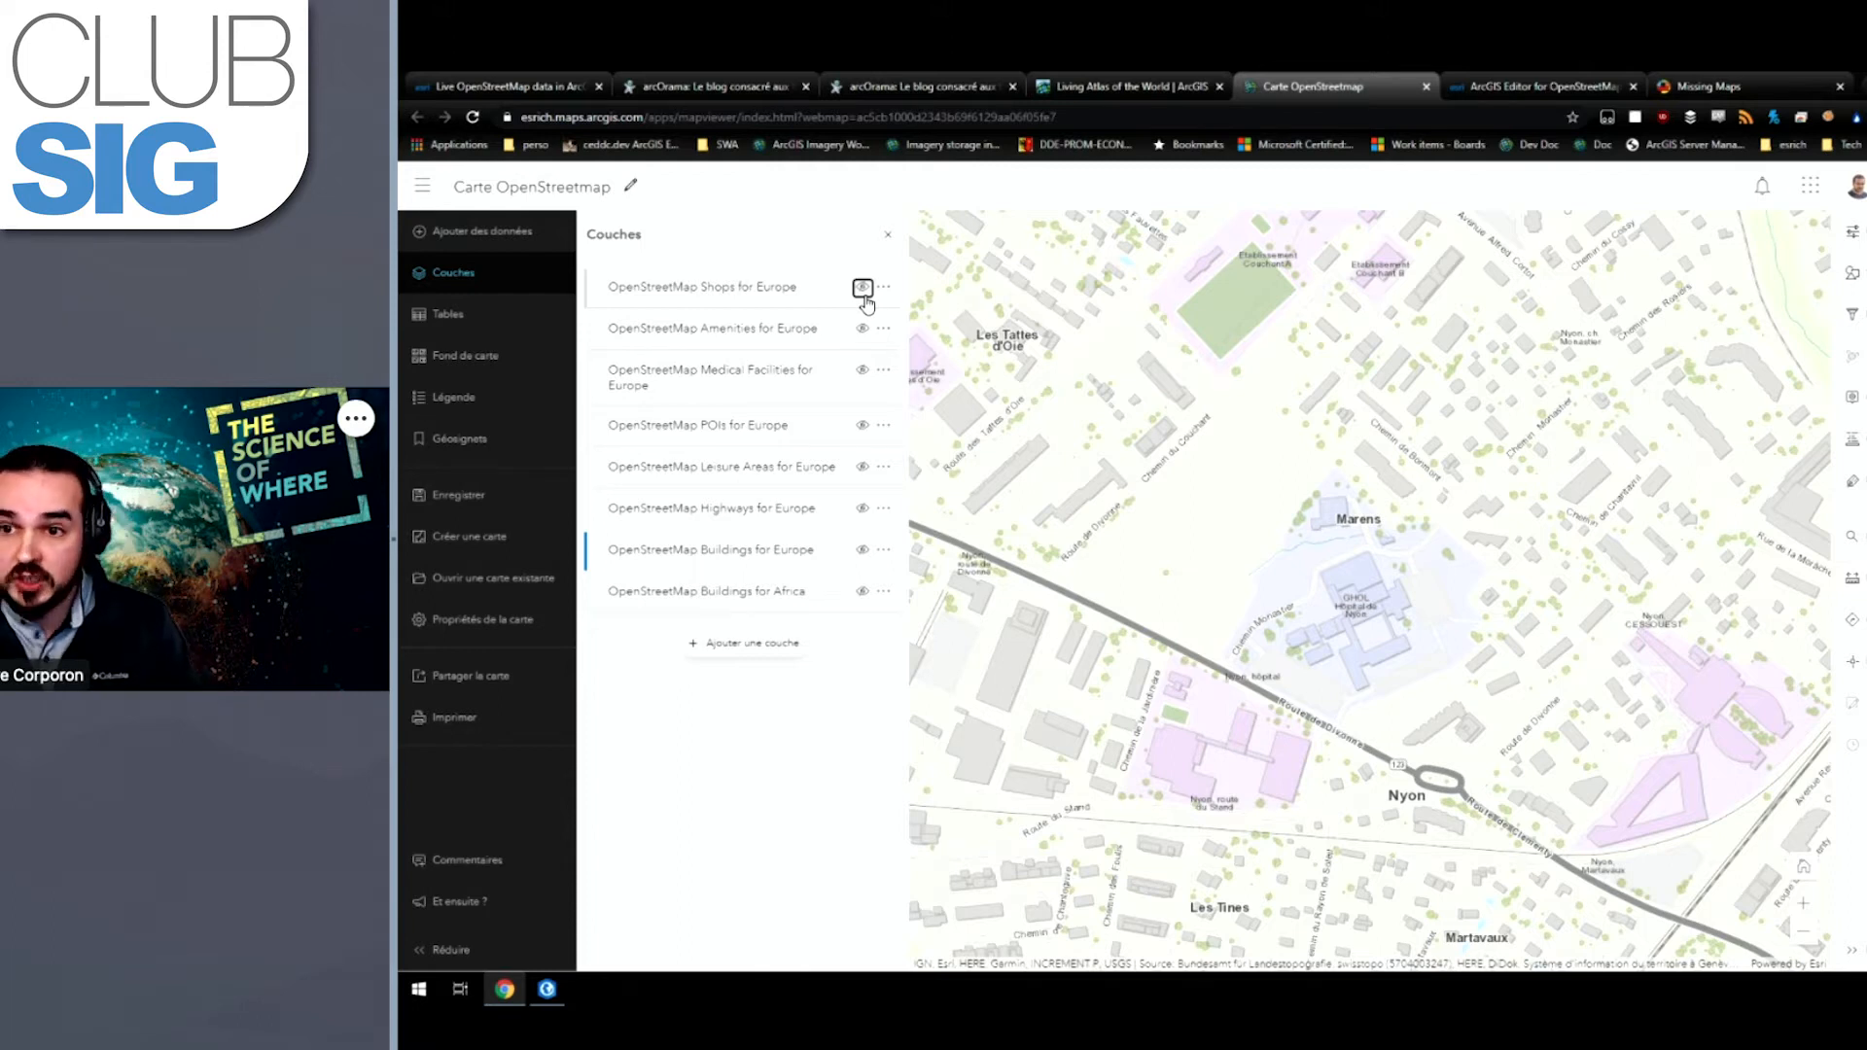
Step: Show the Shops, Amenities and Buildings for Europe layers together around the buildings on Route de Divonne near Marens
left_click(861, 288)
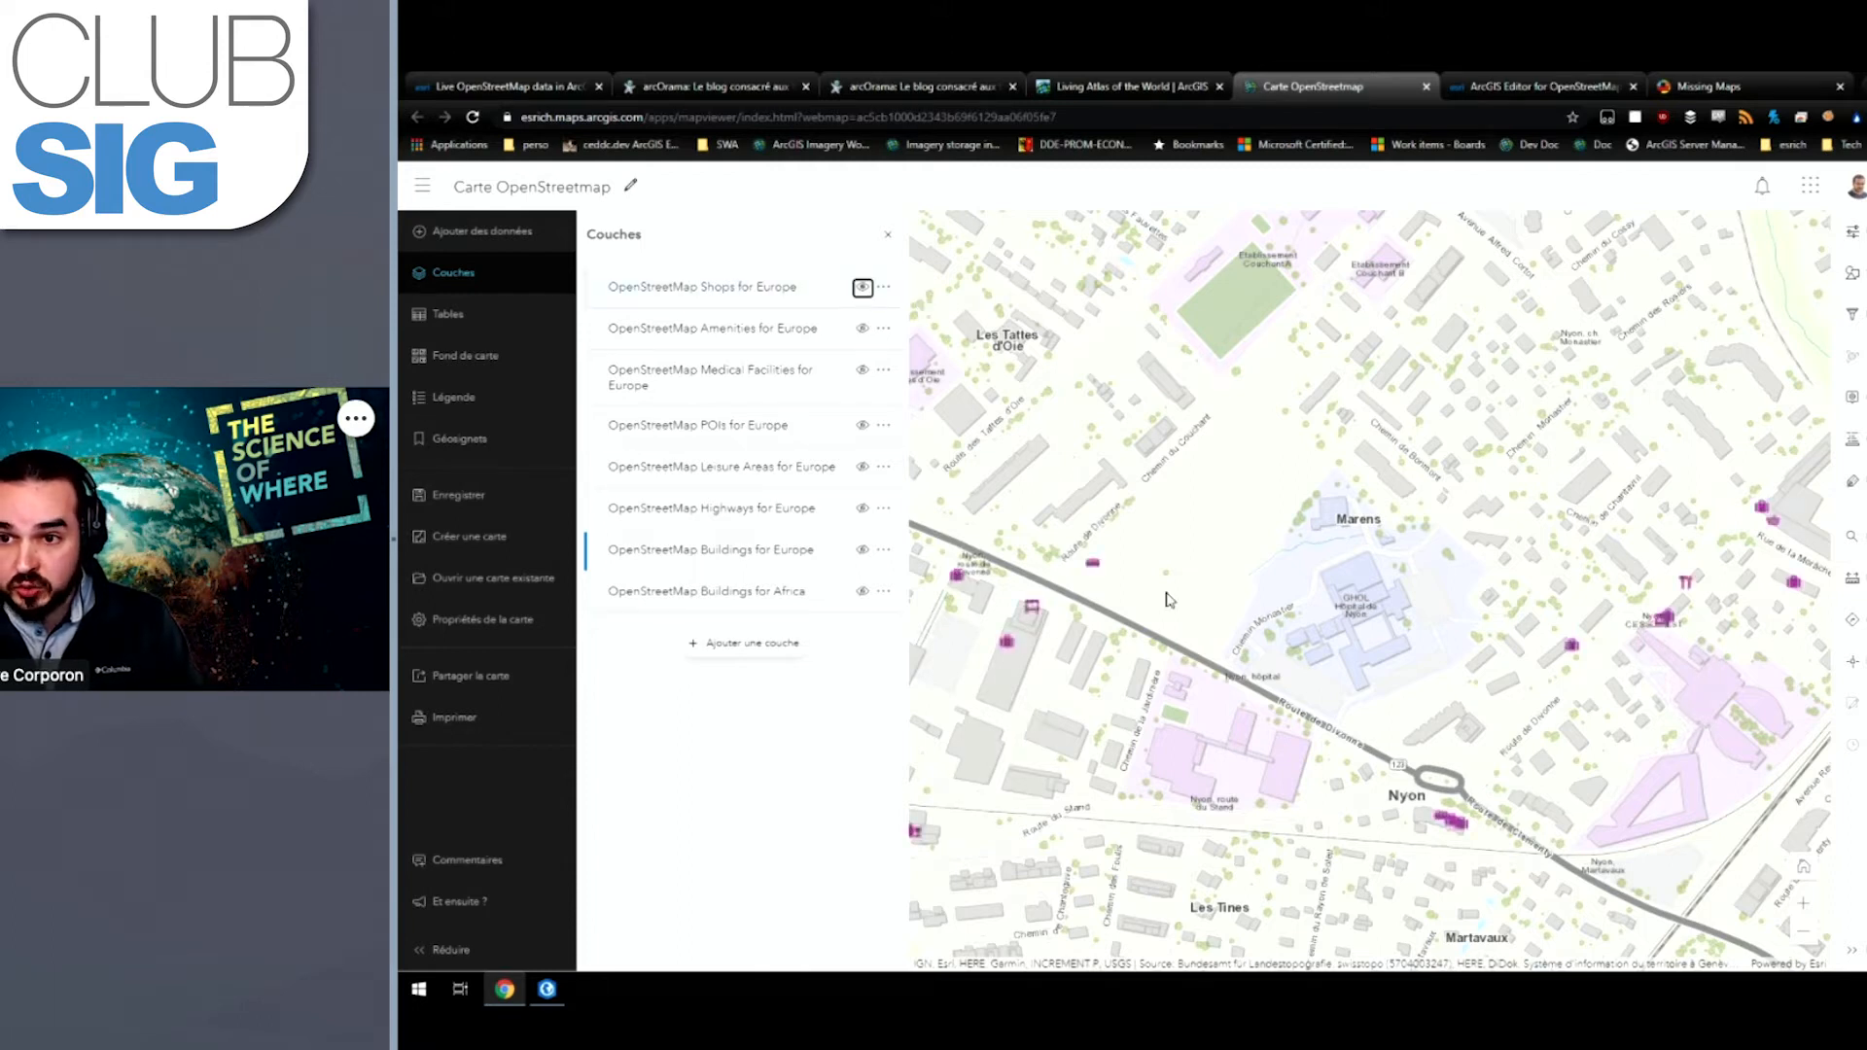
scroll(1169, 600, "down", 3)
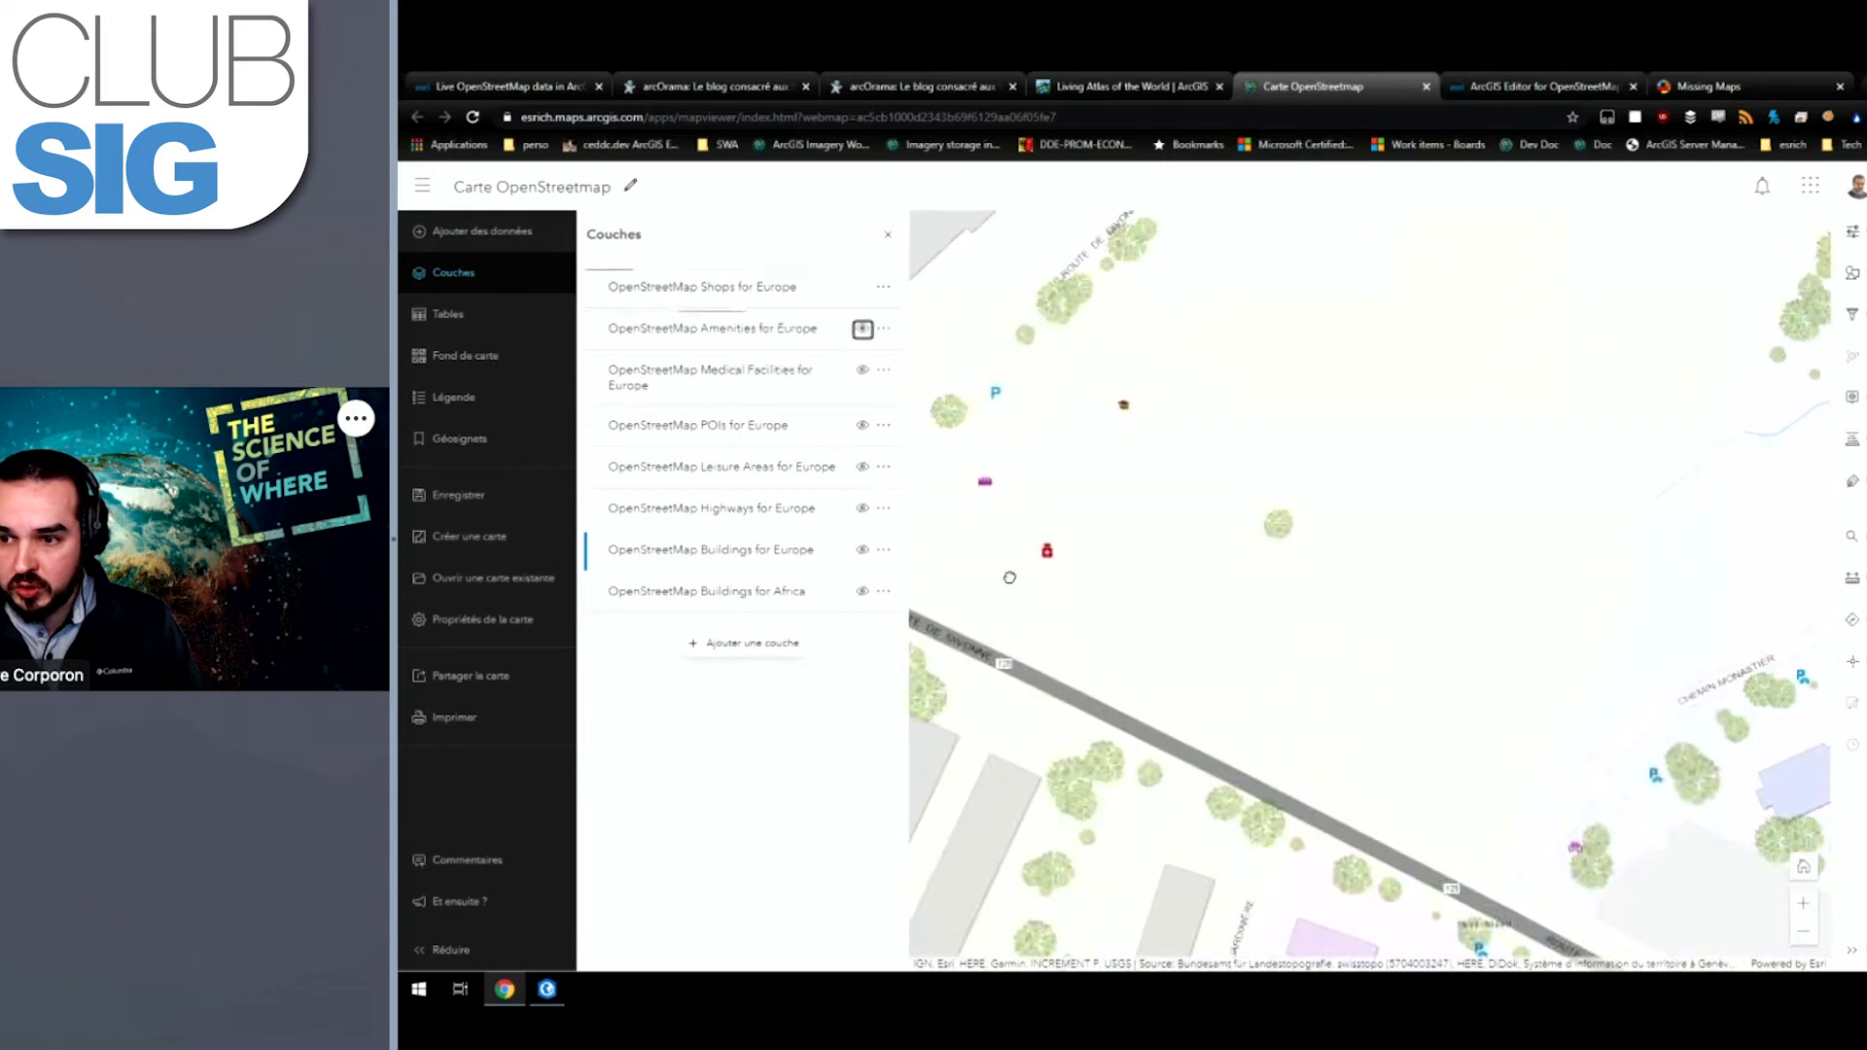
left_click_drag(1010, 578, 1155, 583)
left_click(861, 550)
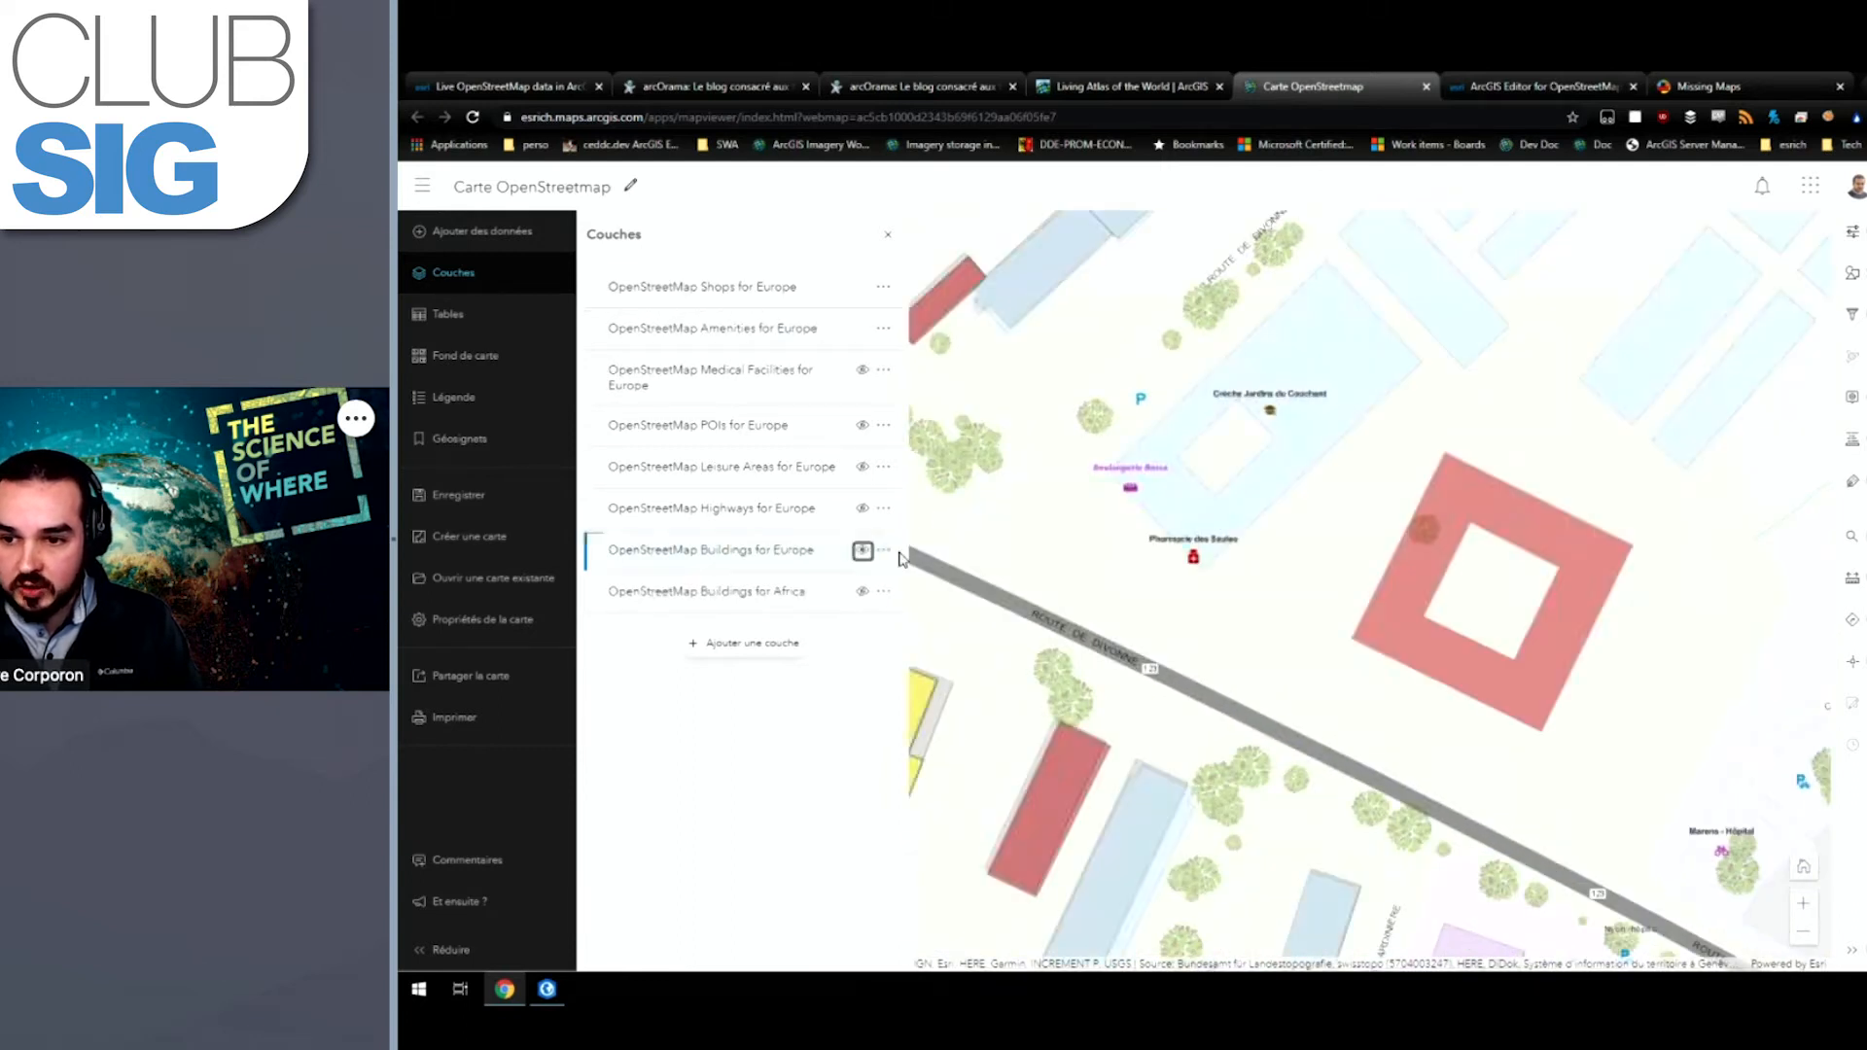
Step: Open the attributes of the Boulangerie Bessa shop and view that feature on the OpenStreetMap website
left_click(1131, 494)
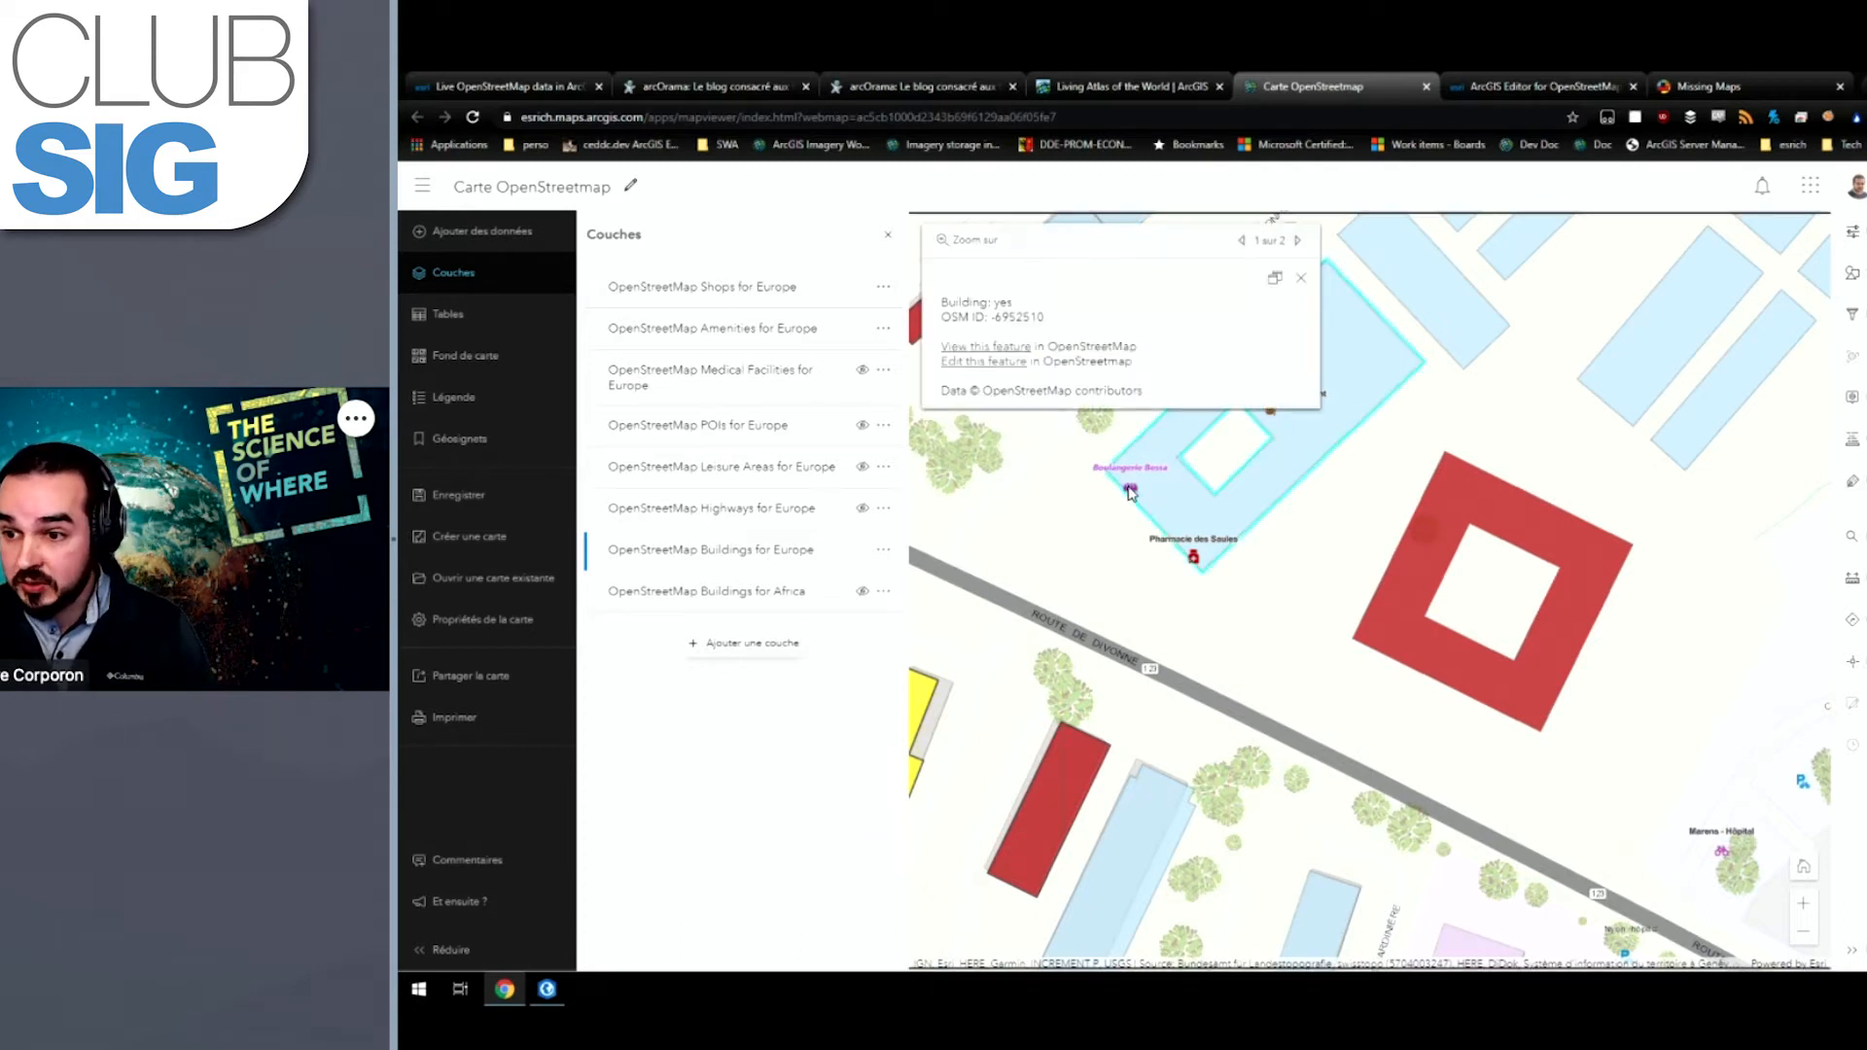
left_click(1297, 240)
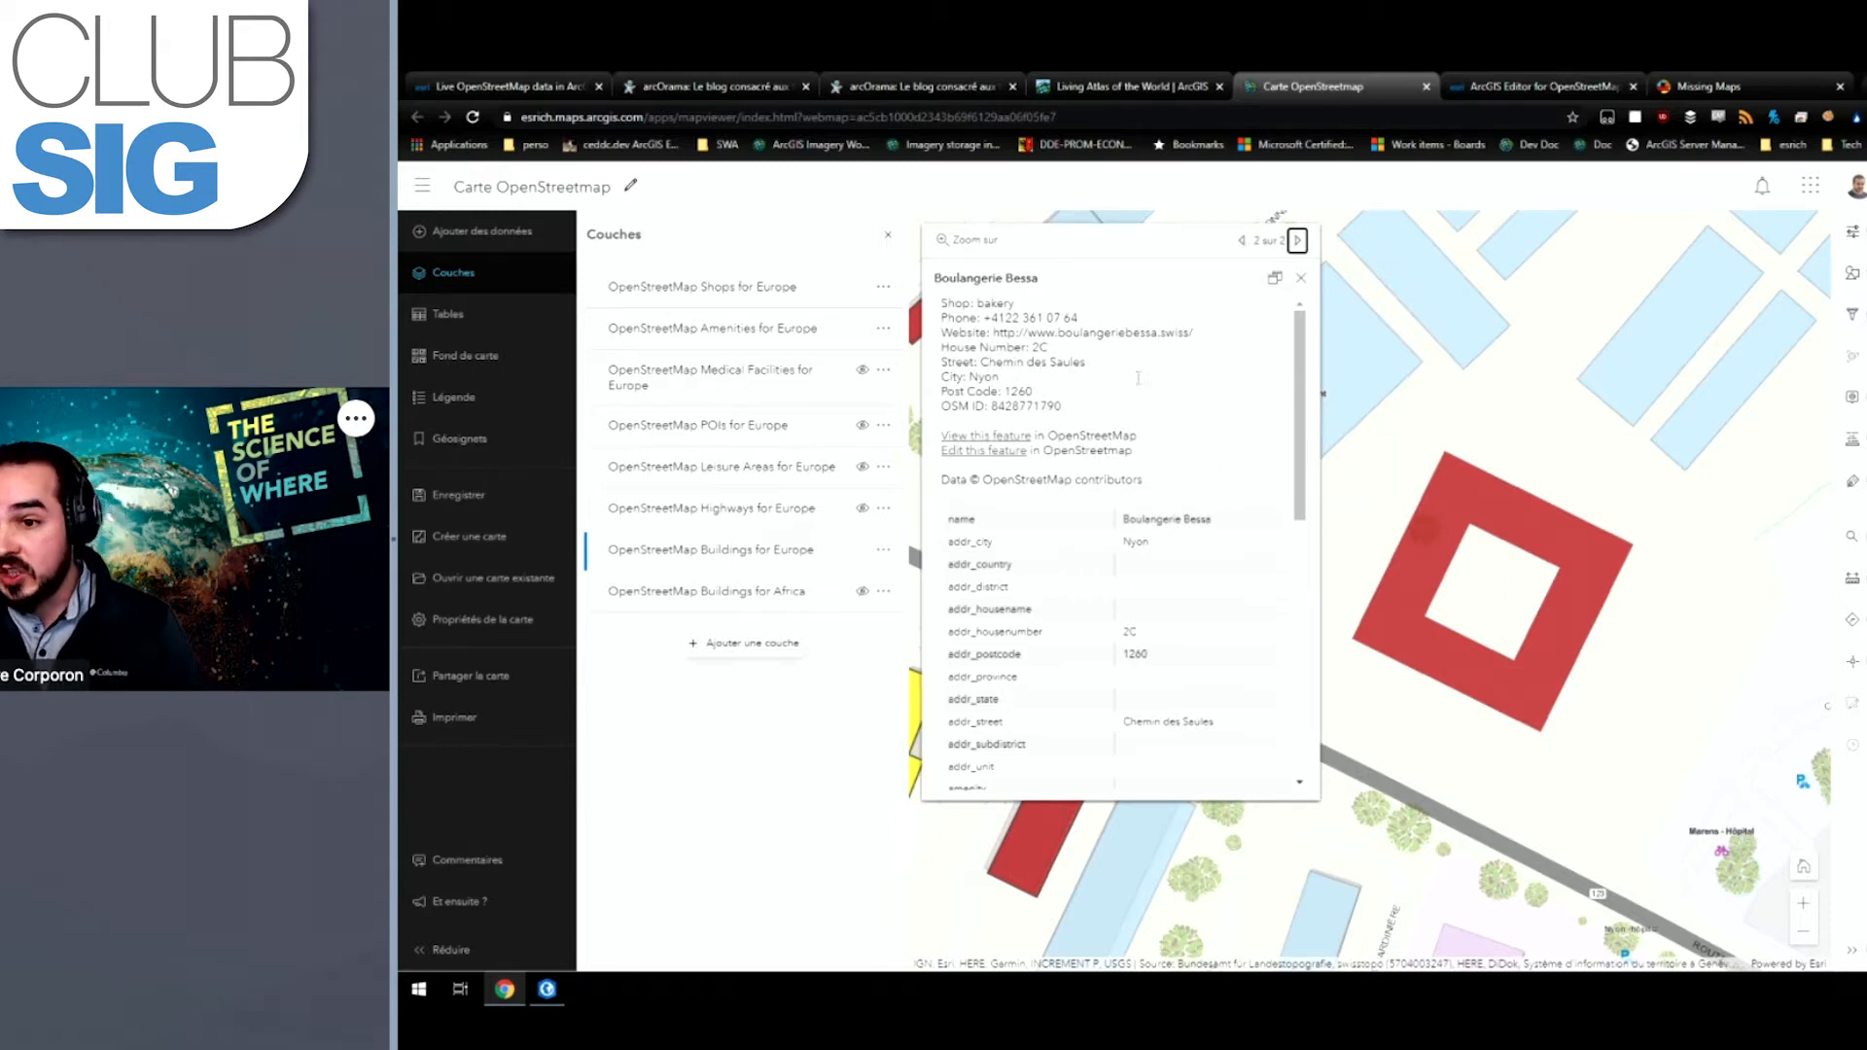
left_click(996, 442)
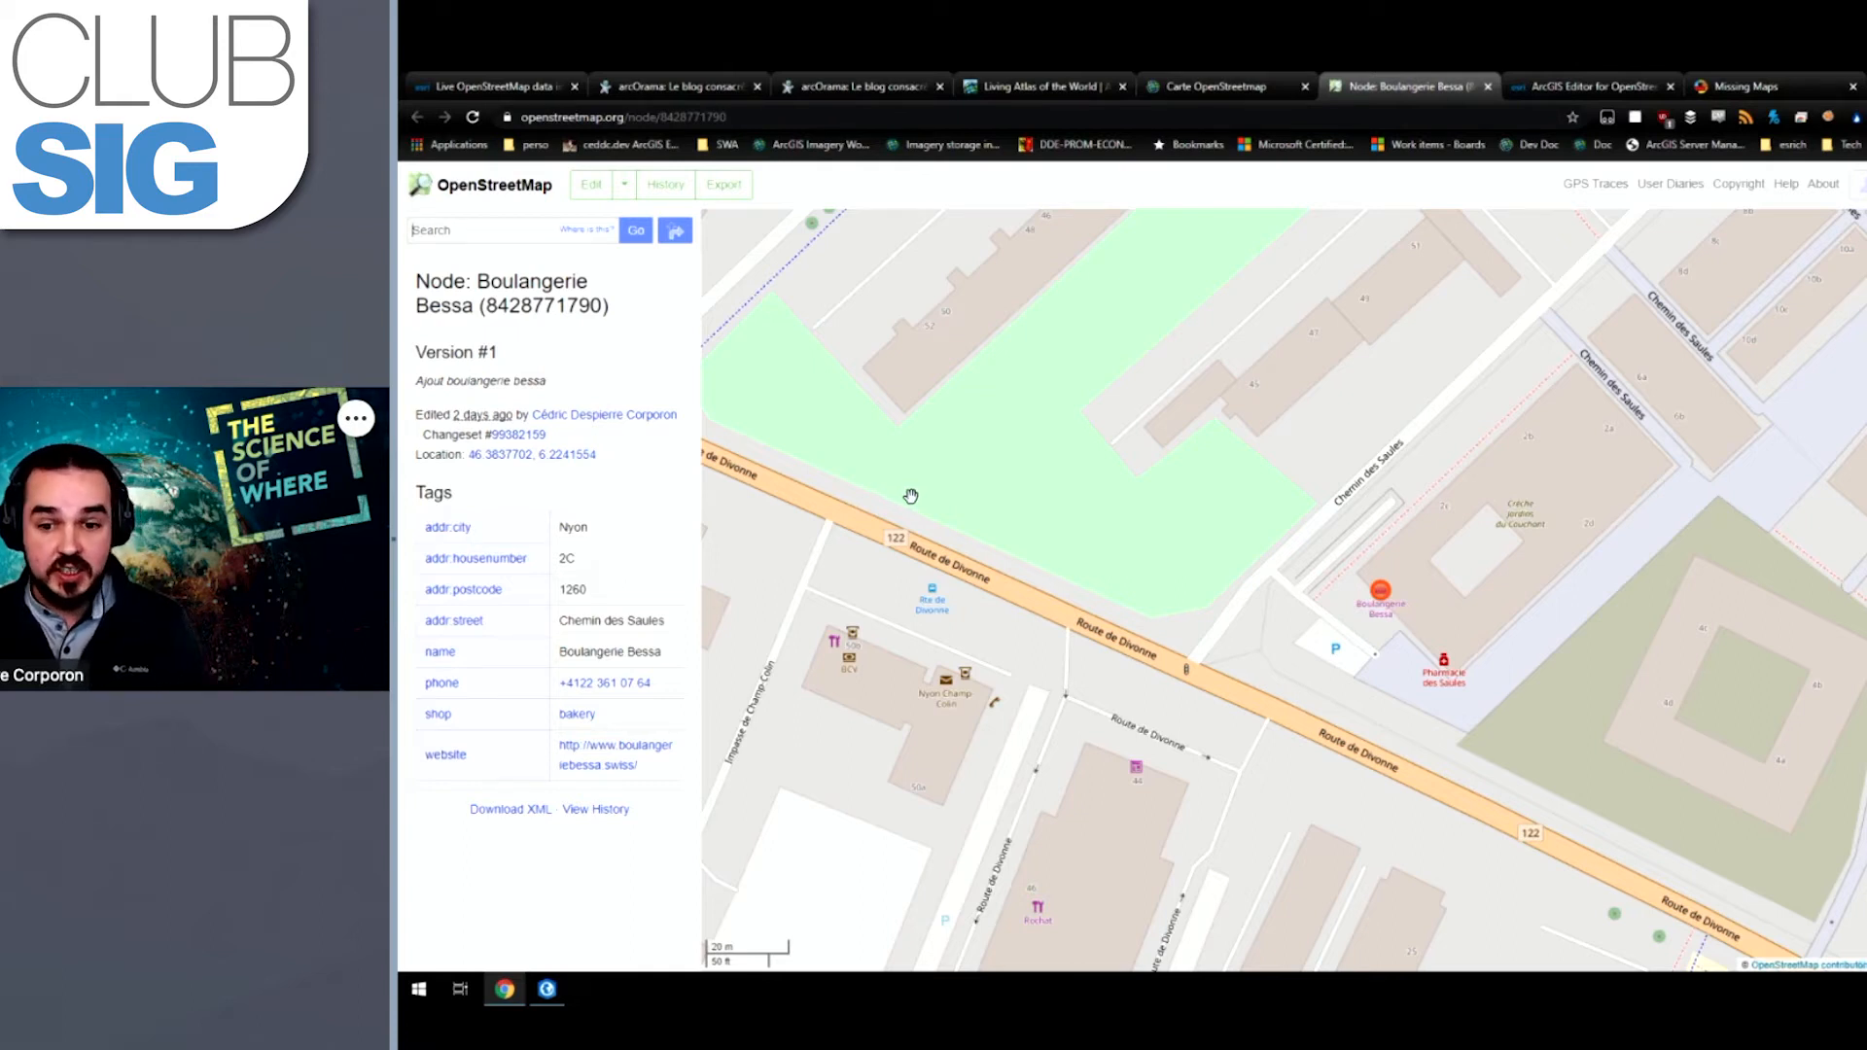
Step: Switch to the ArcGIS Pro project, bring up the Analyse Grenoble map, and collapse the Zone de desserte Grenoble layer group
left_click(556, 993)
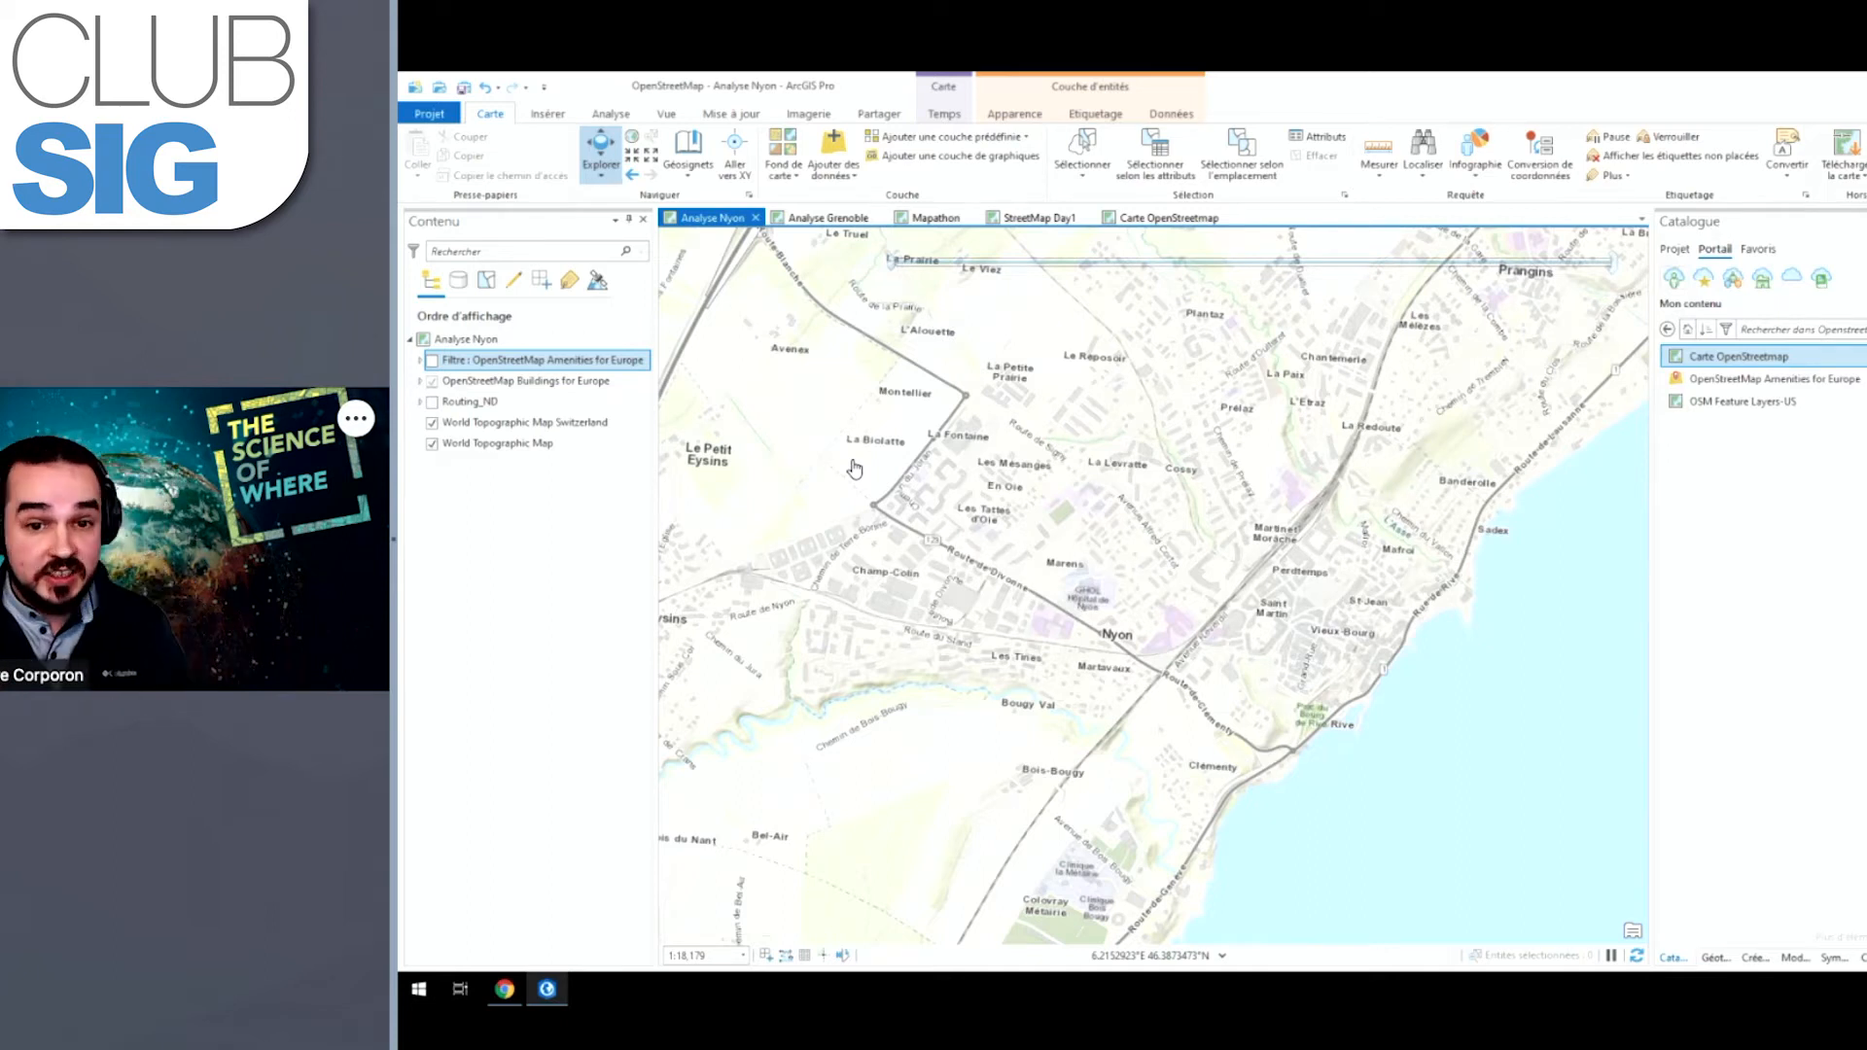
left_click(1175, 220)
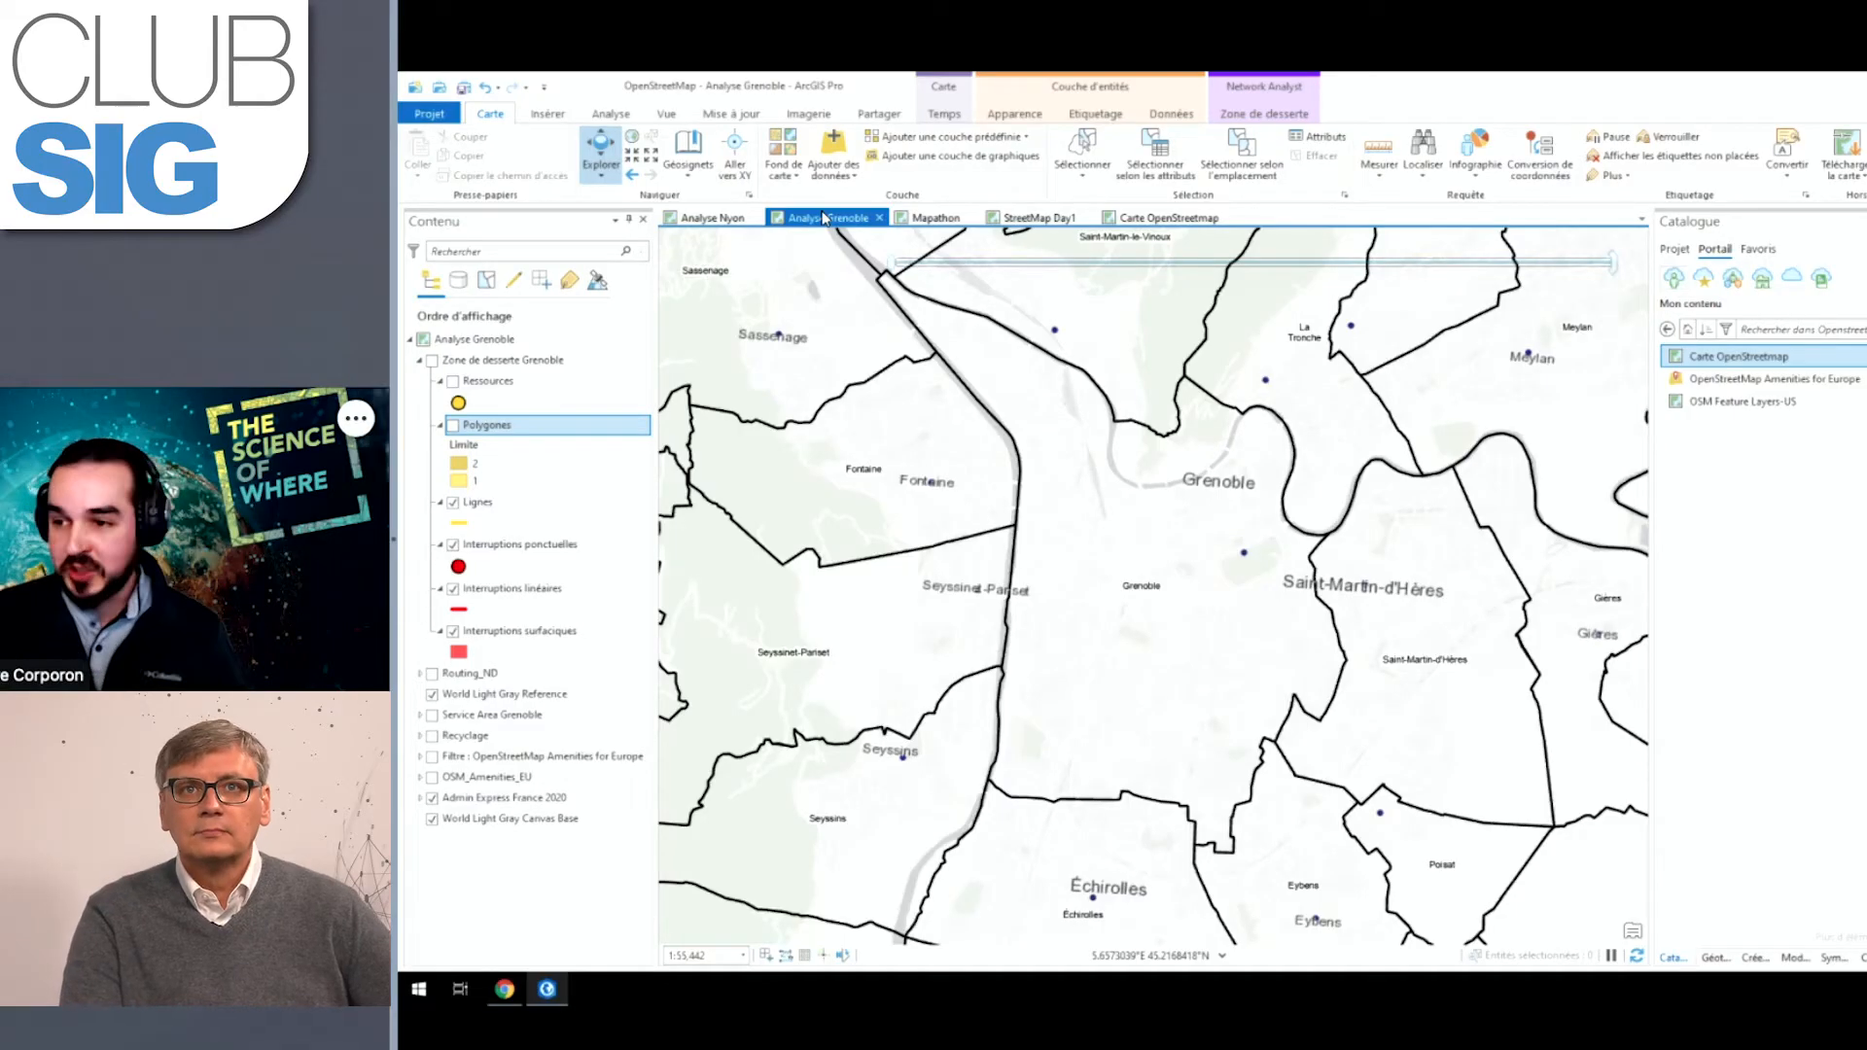
left_click(420, 360)
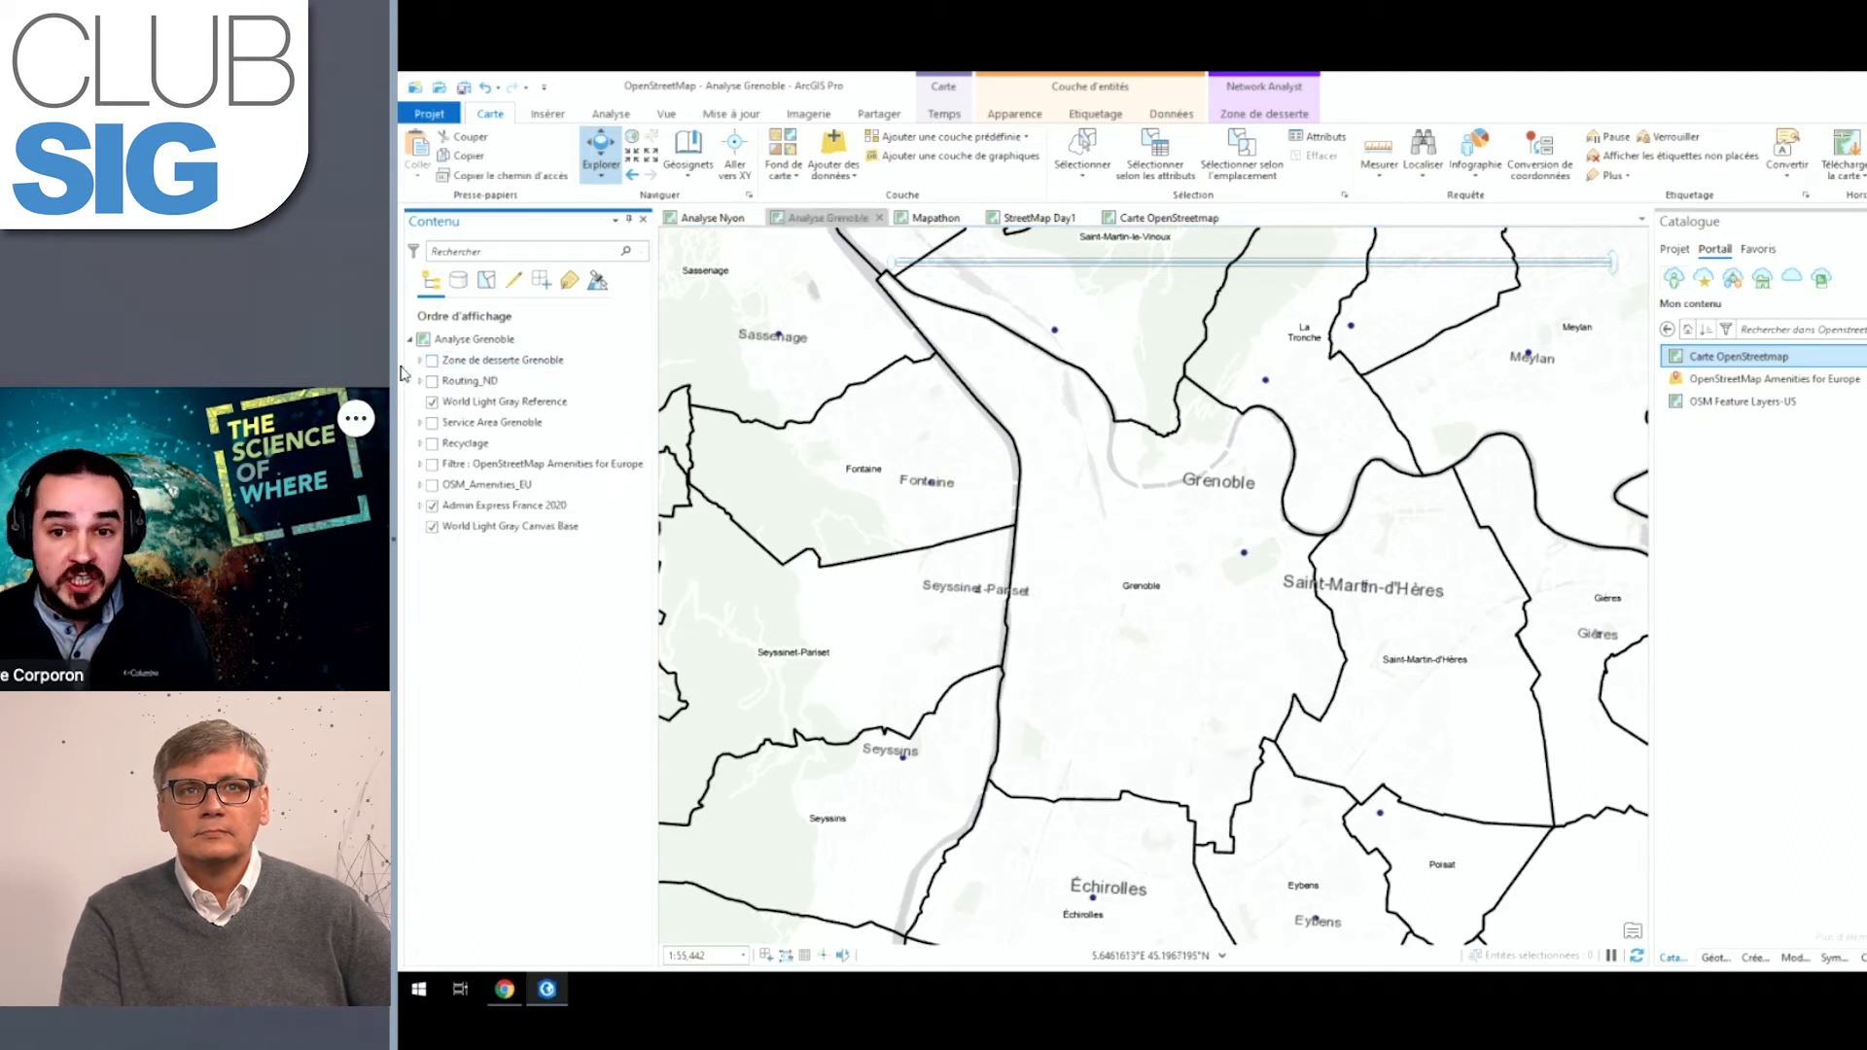
Step: Show the OSM_Amenities_EU layer and examine its amenities in the centre of Grenoble
left_click(430, 485)
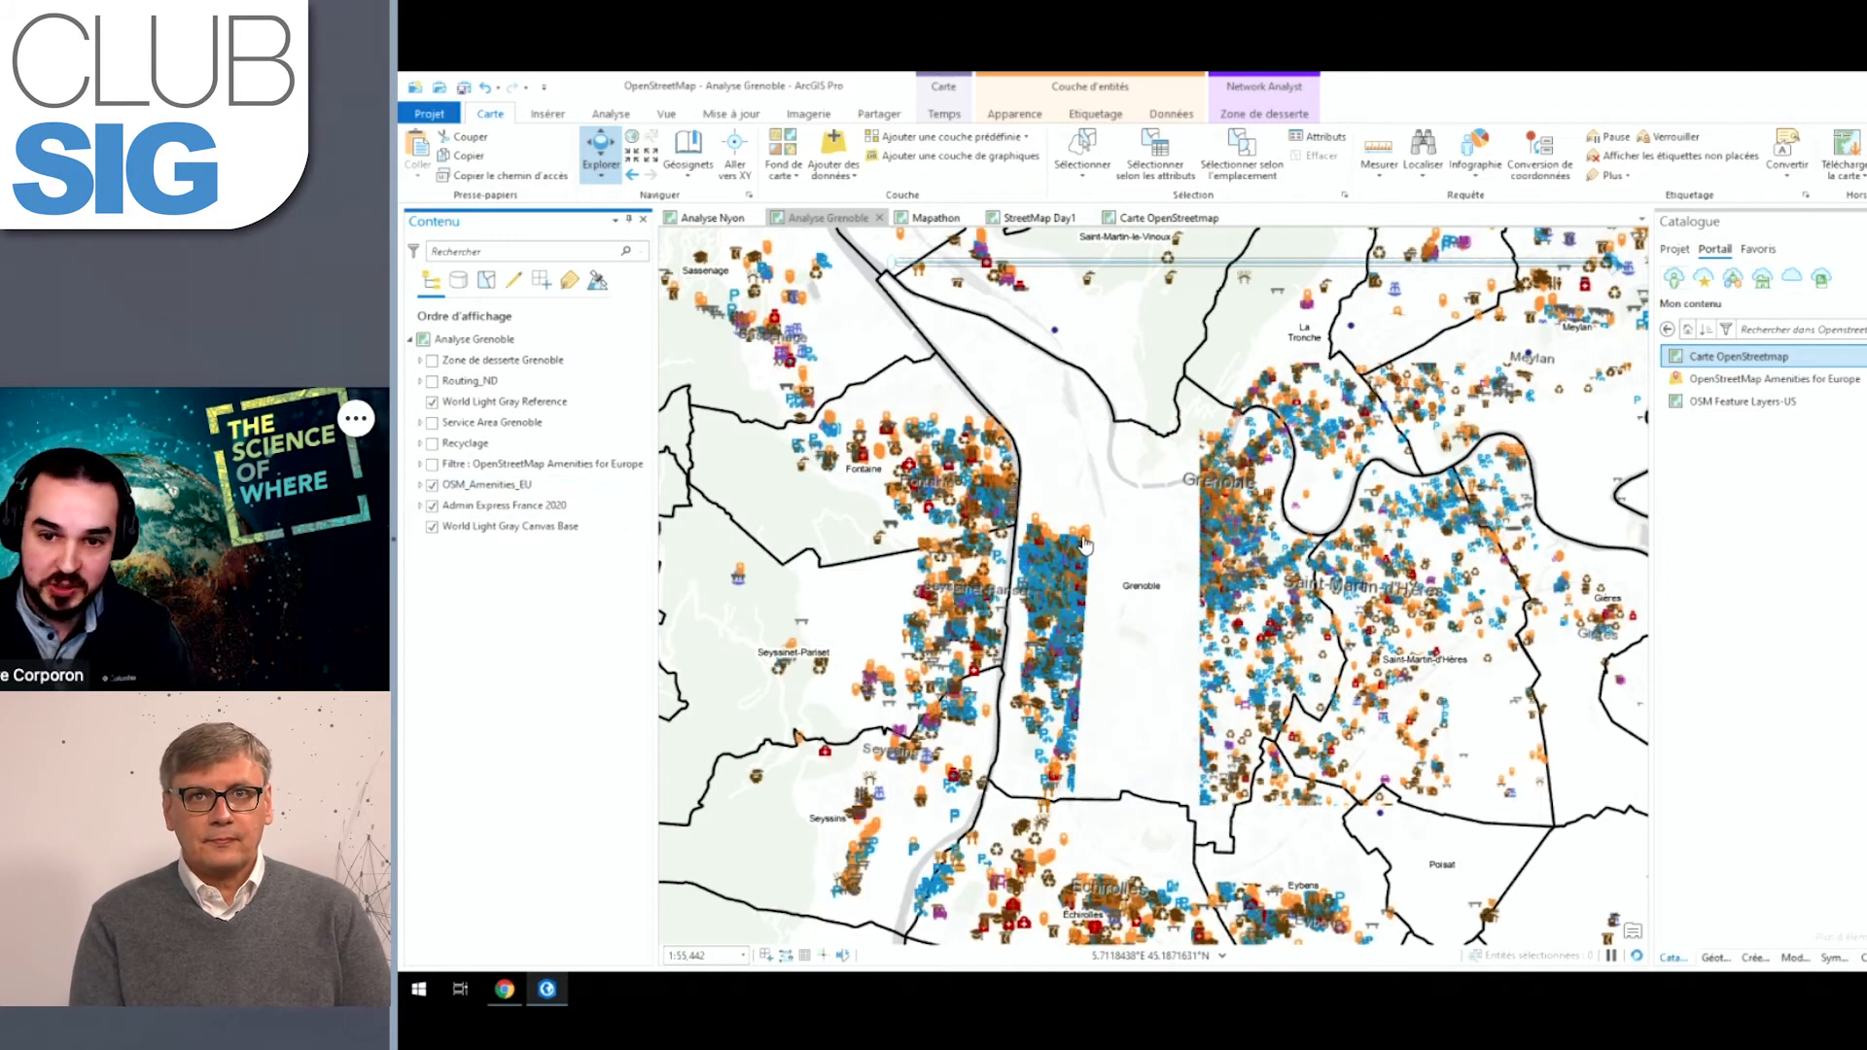
scroll(1143, 541, "up", 3)
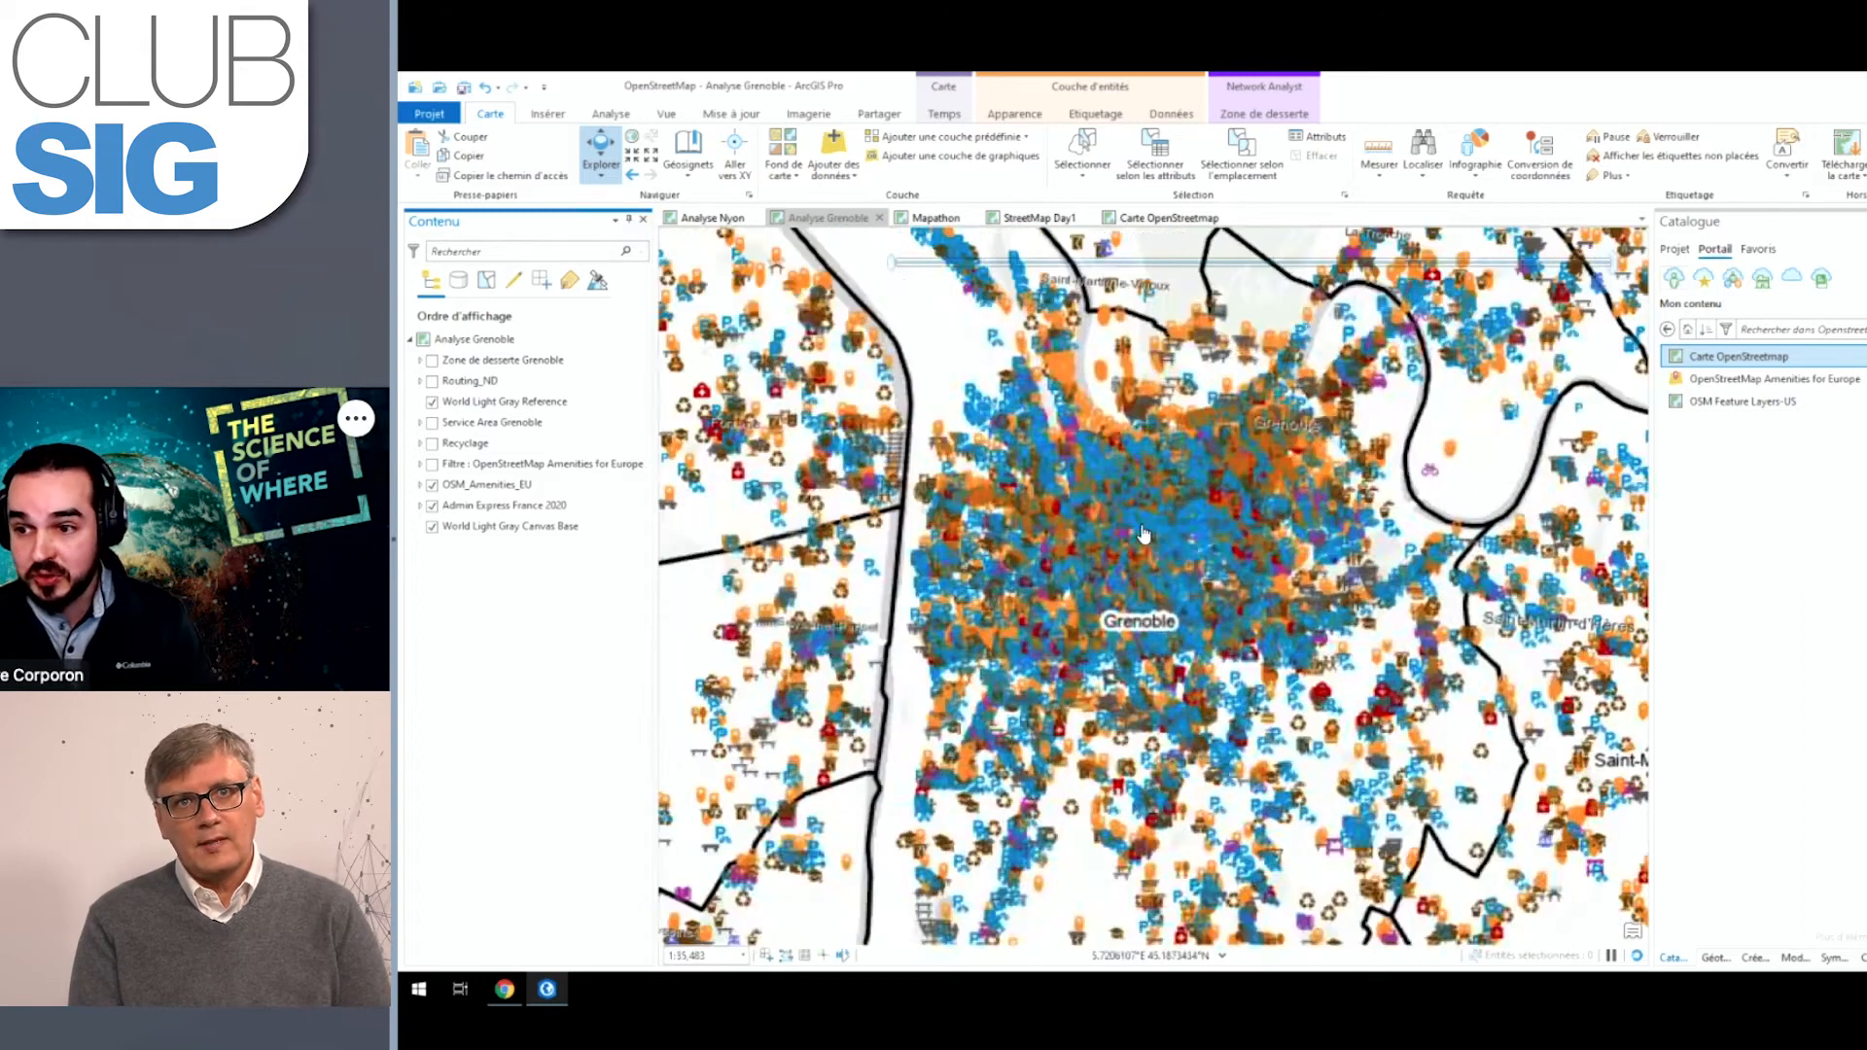
scroll(1146, 530, "up", 2)
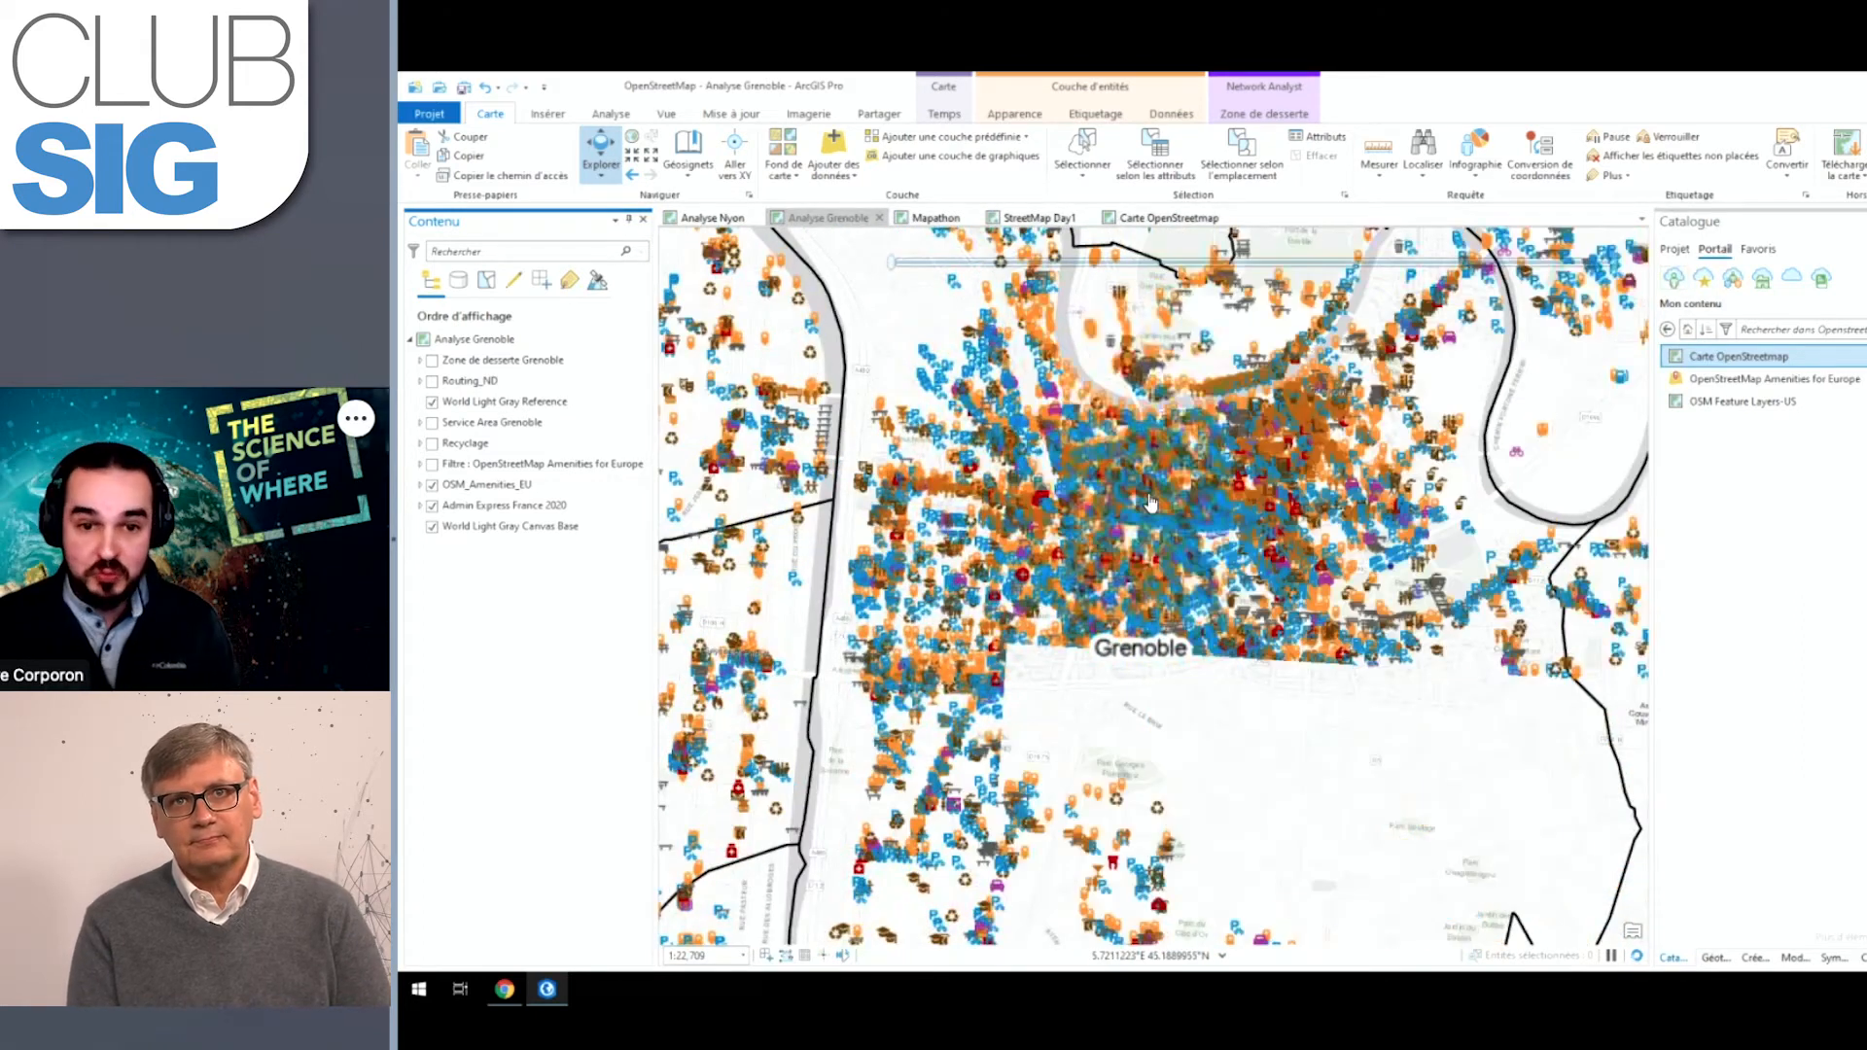
scroll(1157, 500, "up", 2)
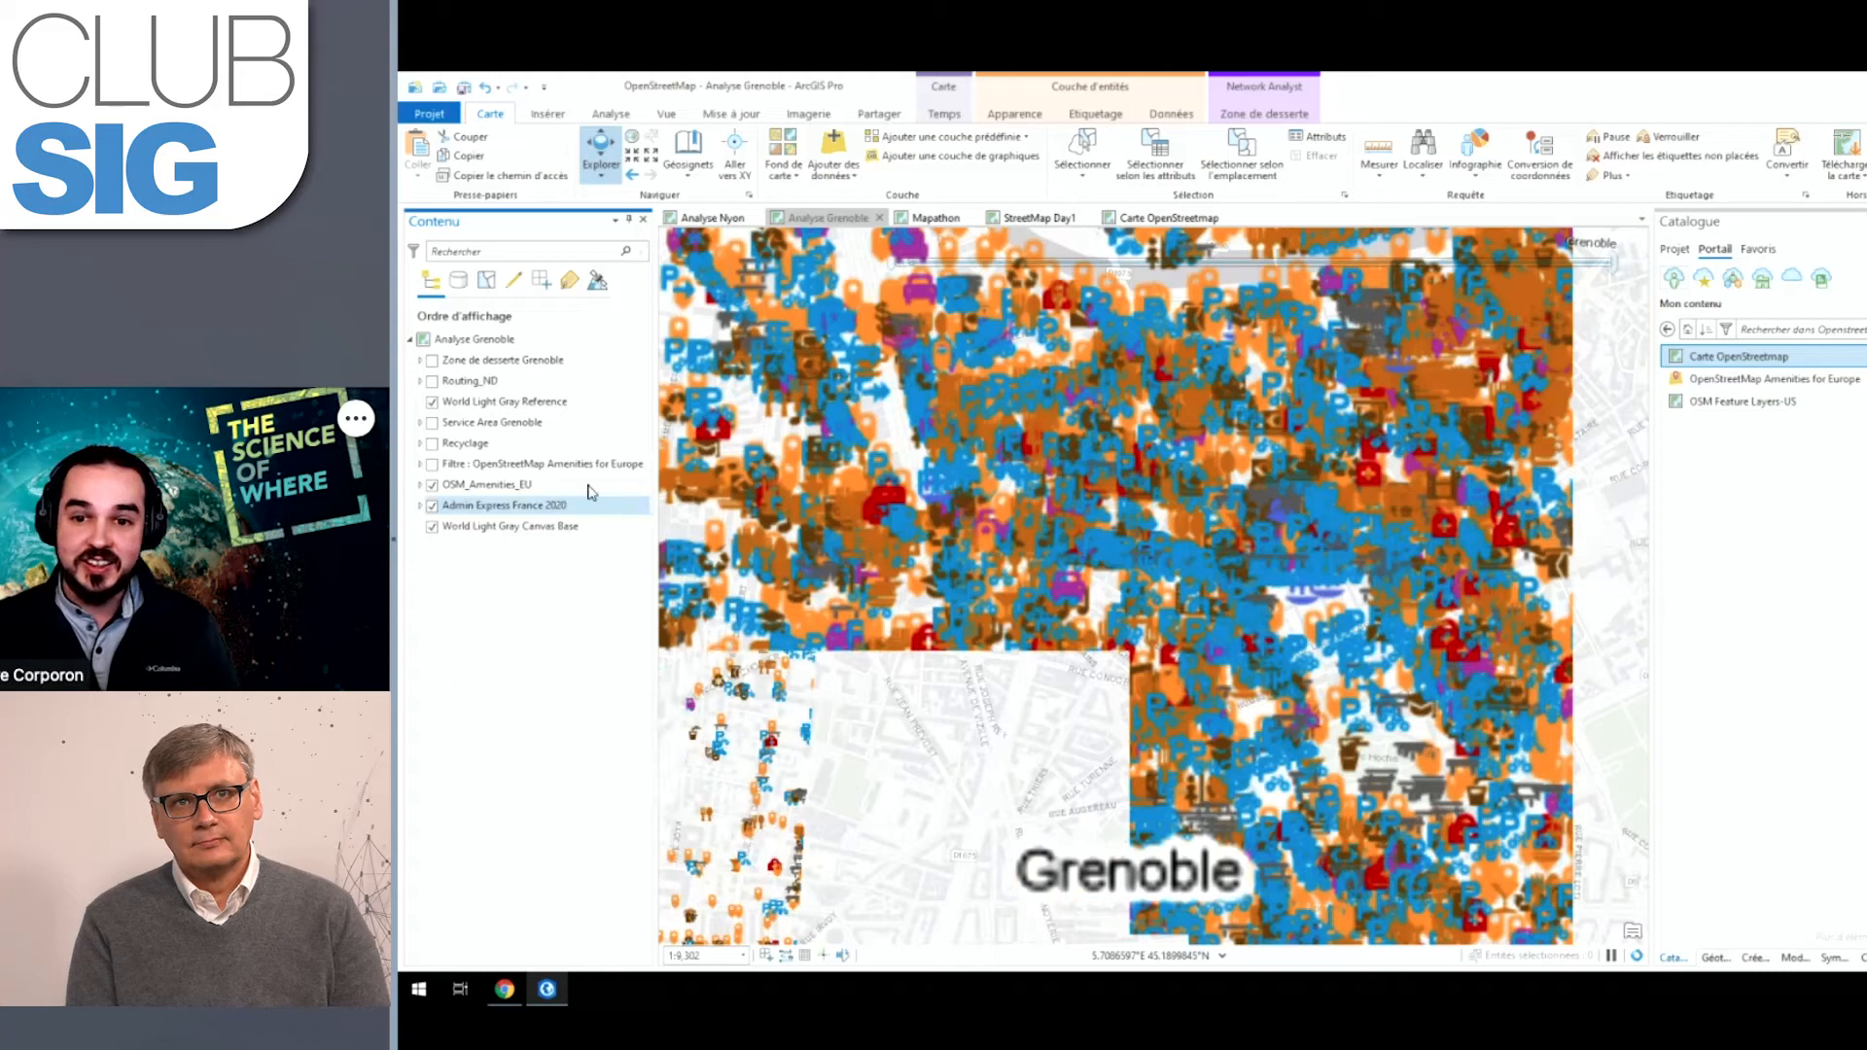
Step: Add a definition query to the OSM_Amenities_EU layer where amenity is equal to recycling, and apply the clause
left_click(479, 484)
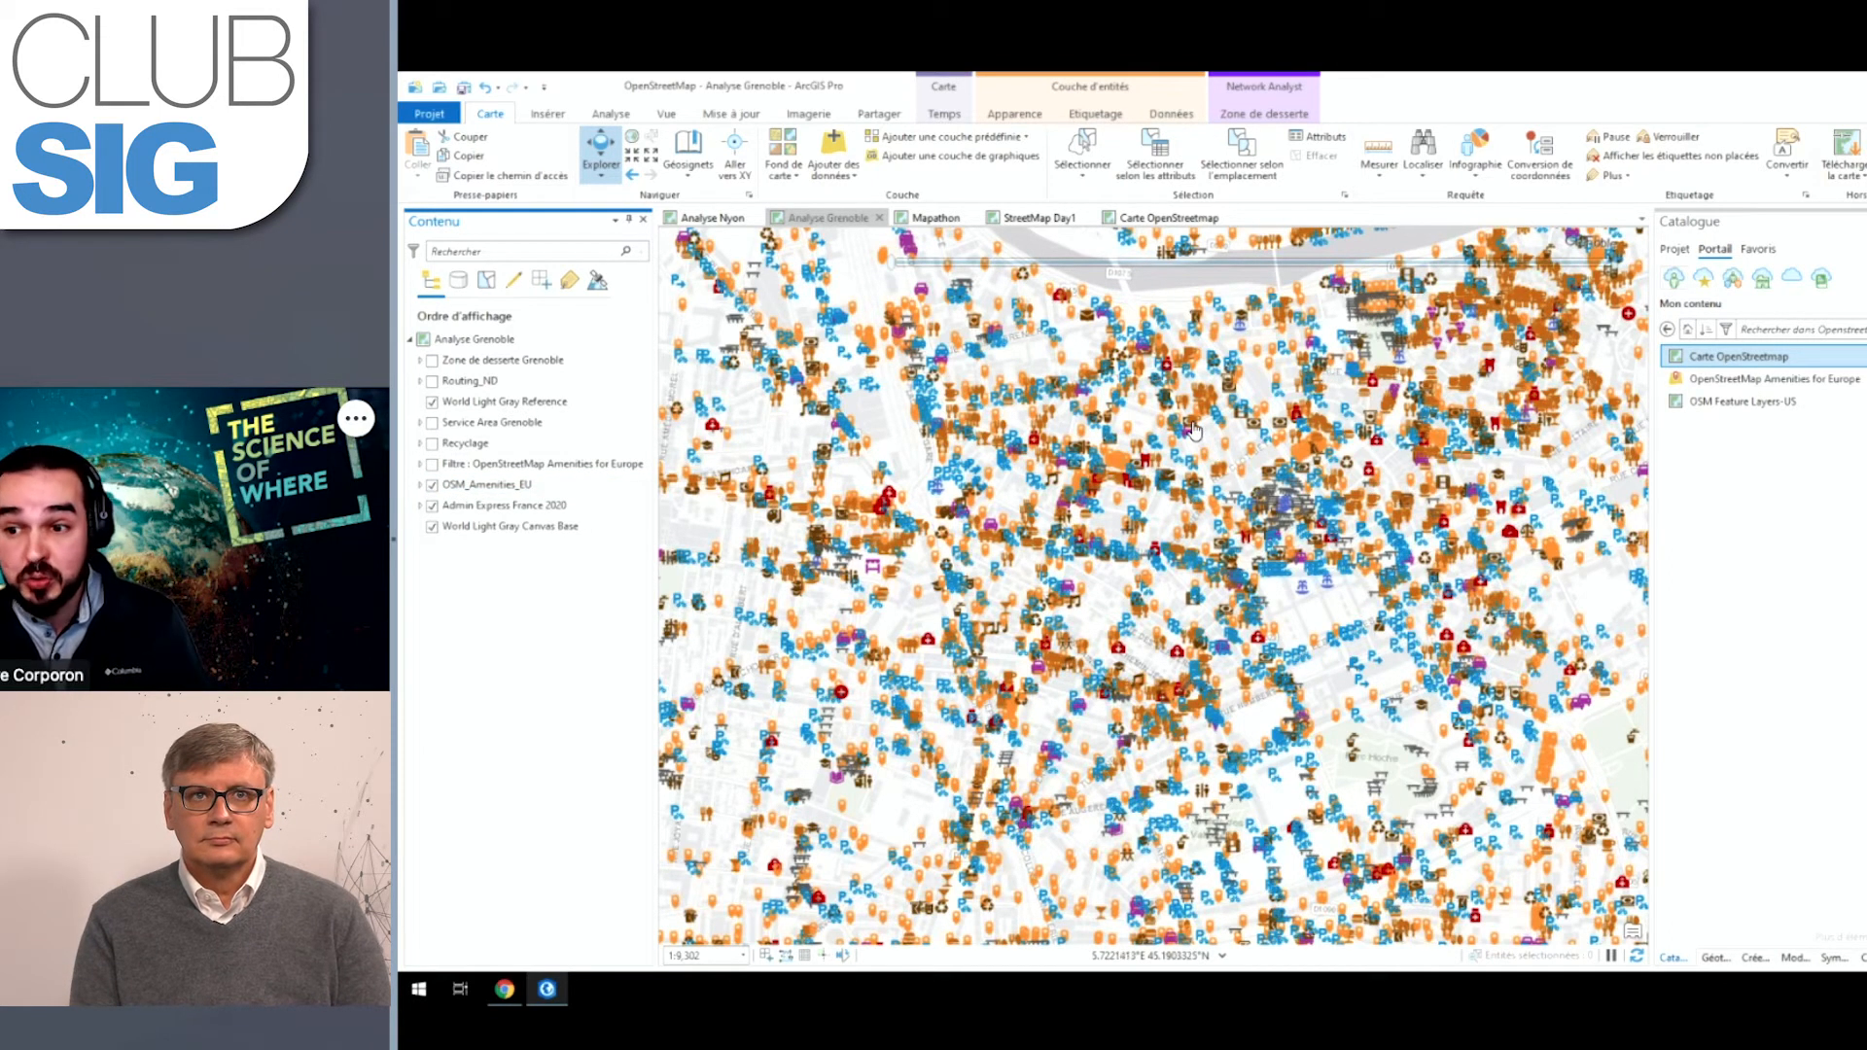
right_click(511, 485)
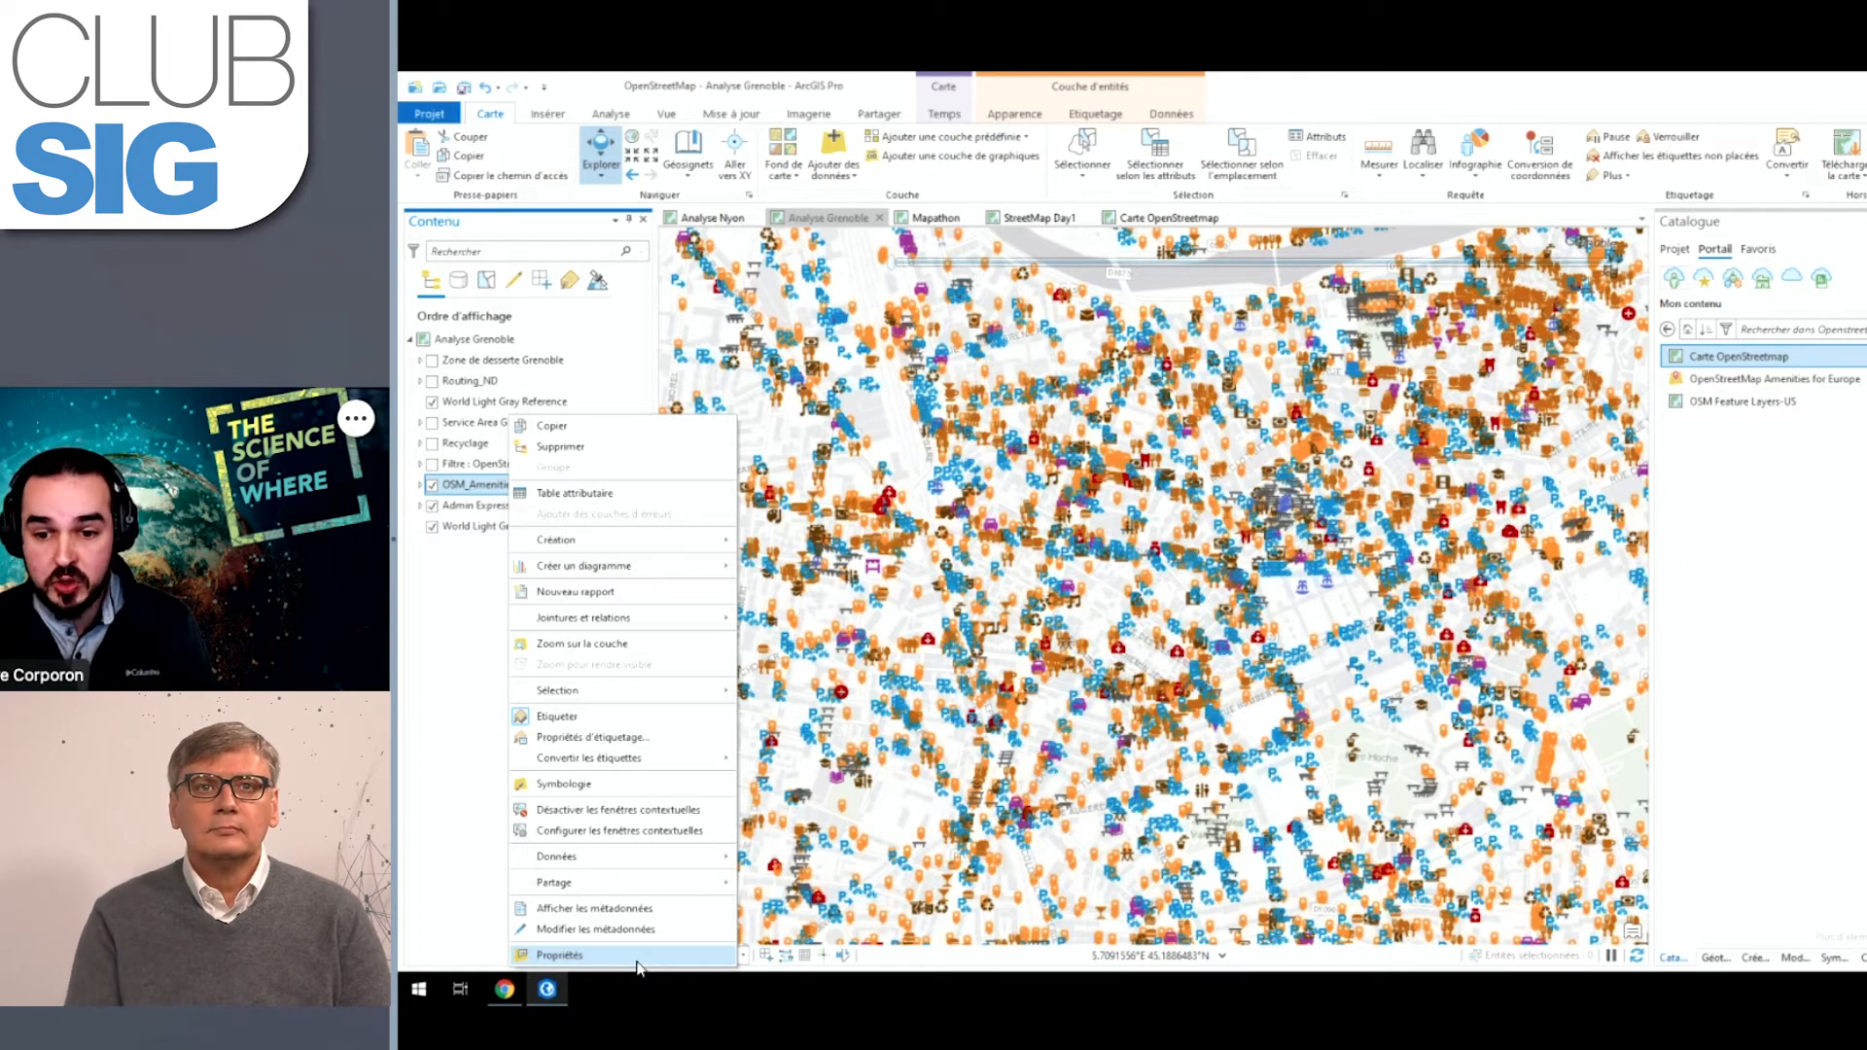
left_click(639, 959)
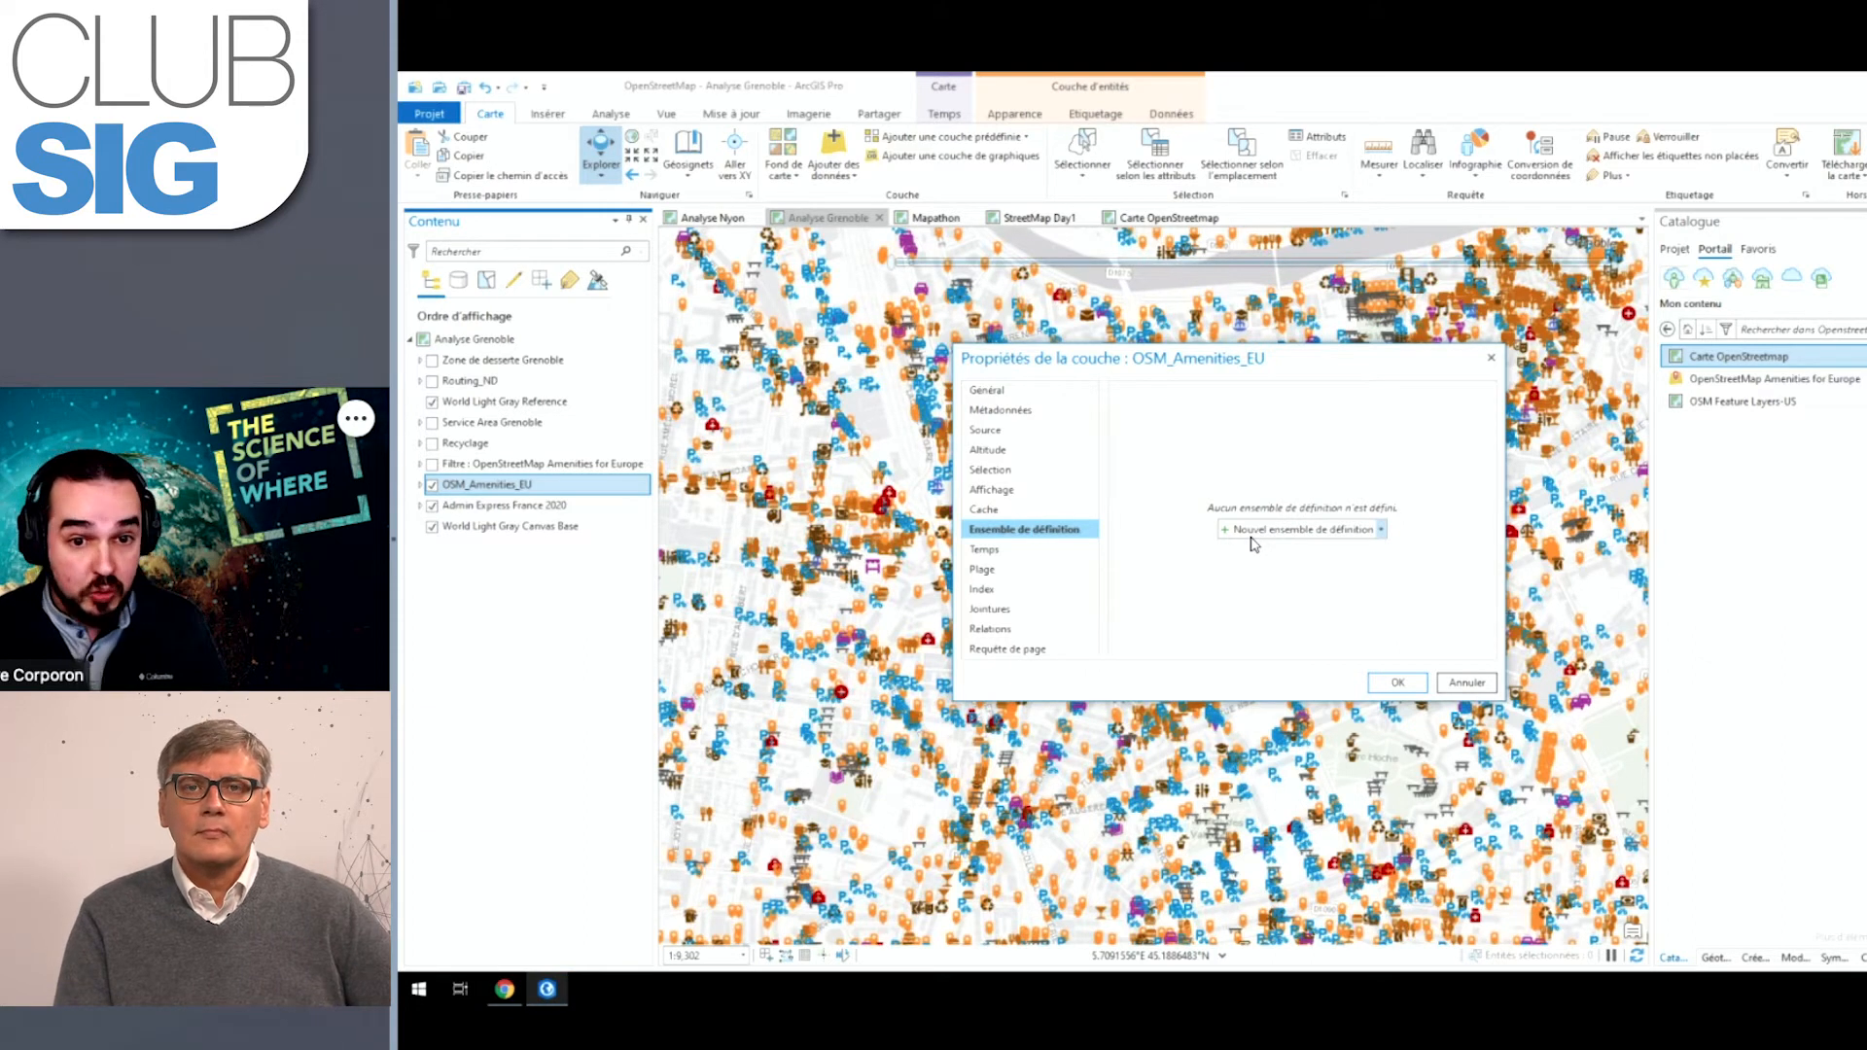
left_click(1285, 533)
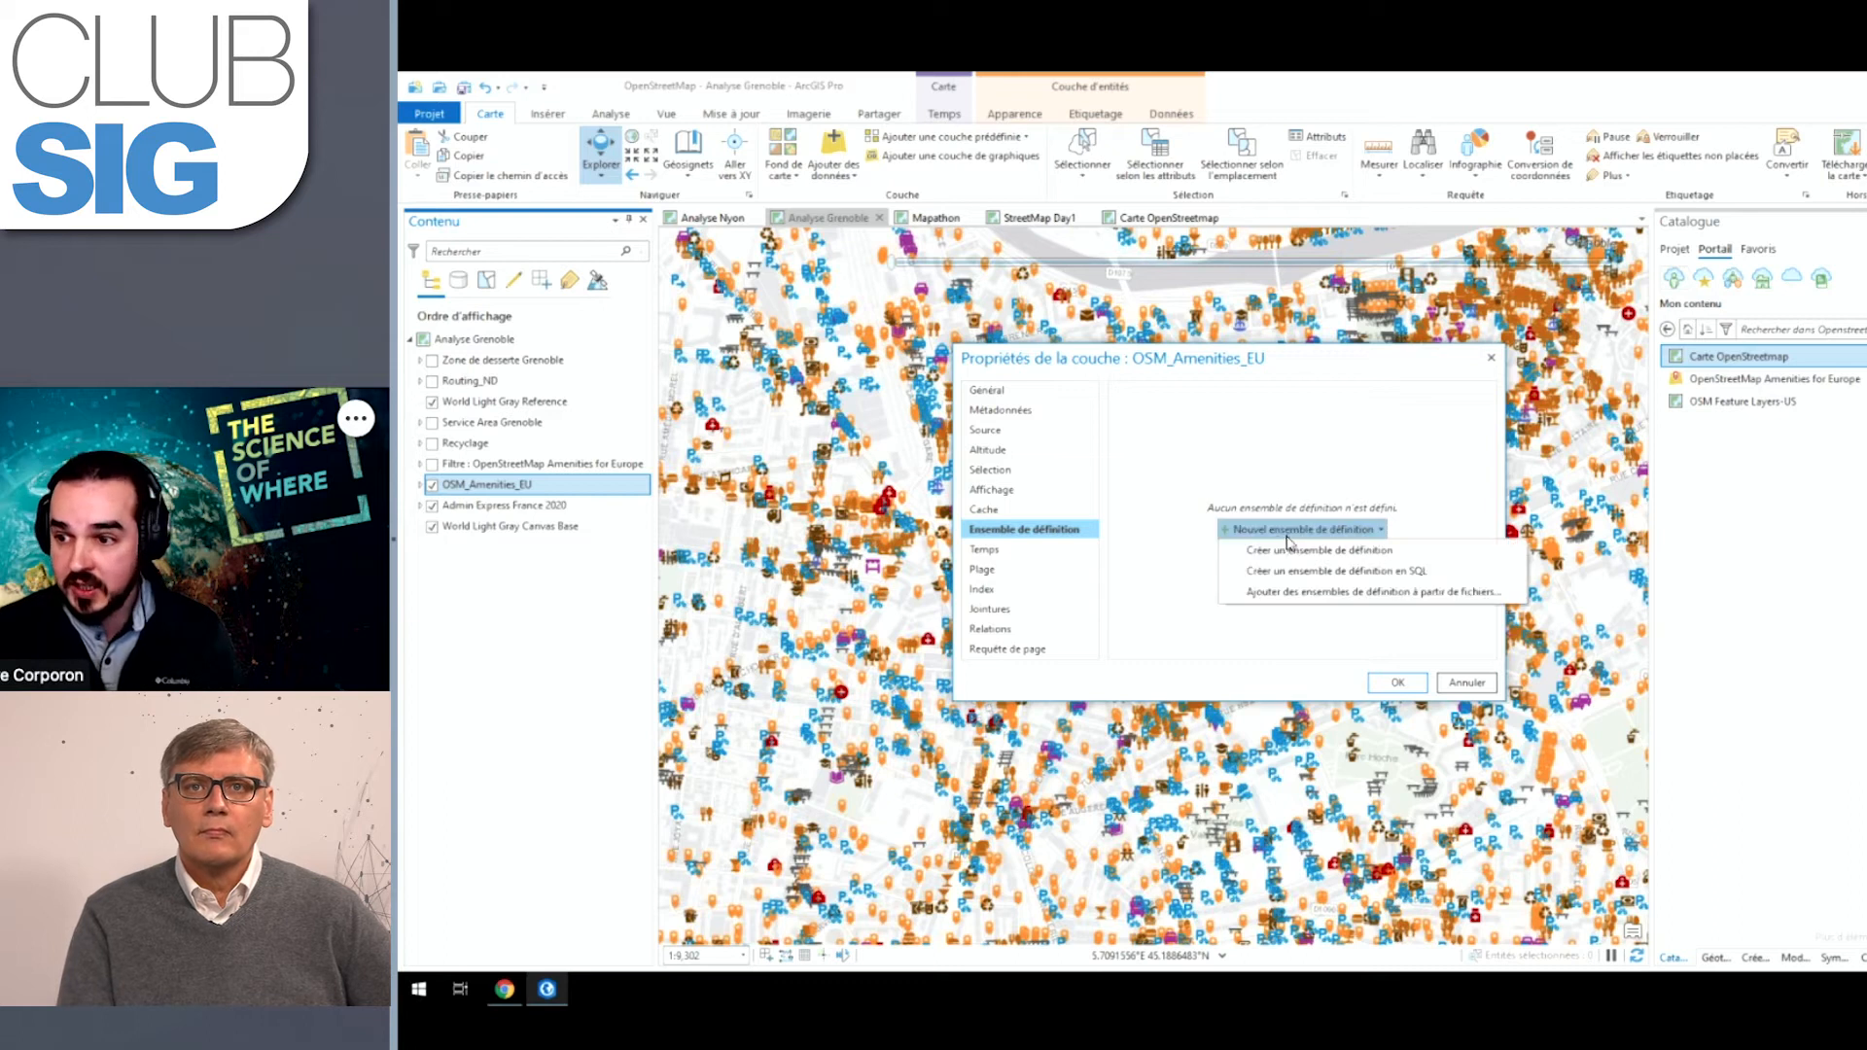
left_click(1292, 549)
left_click(1282, 482)
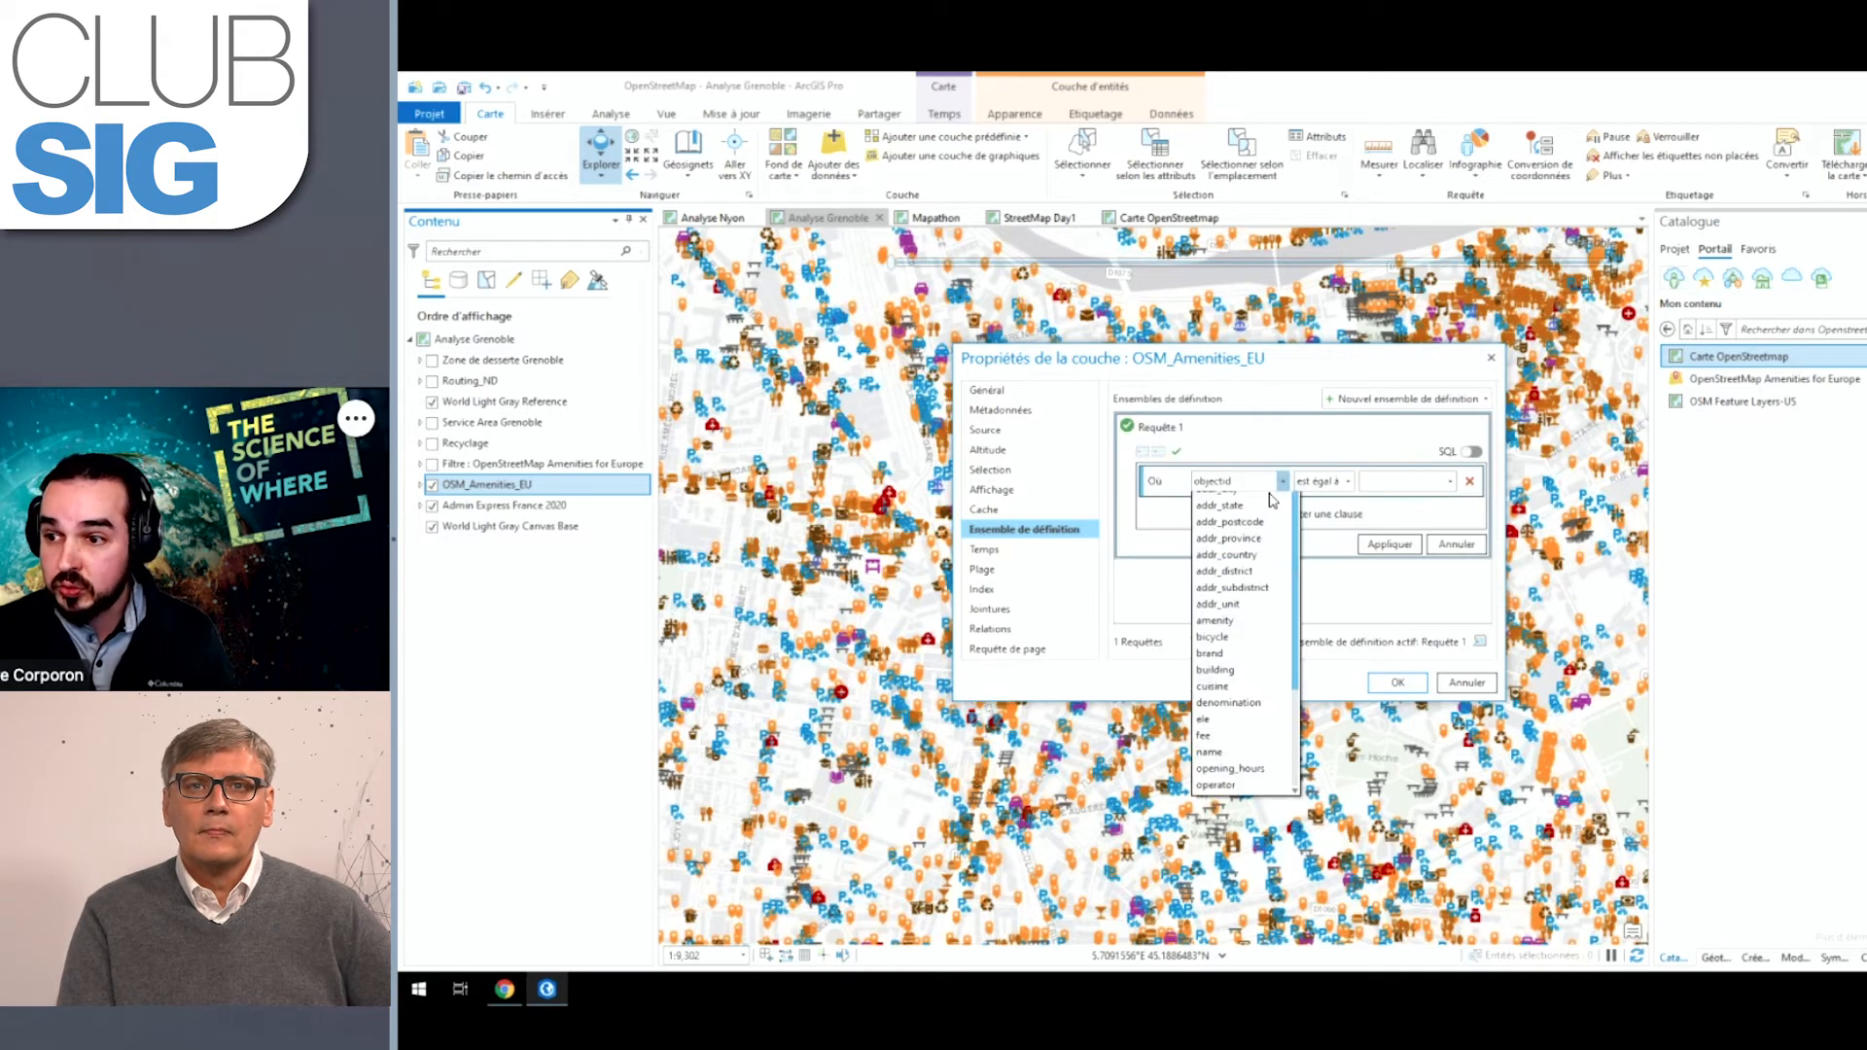
left_click(1227, 633)
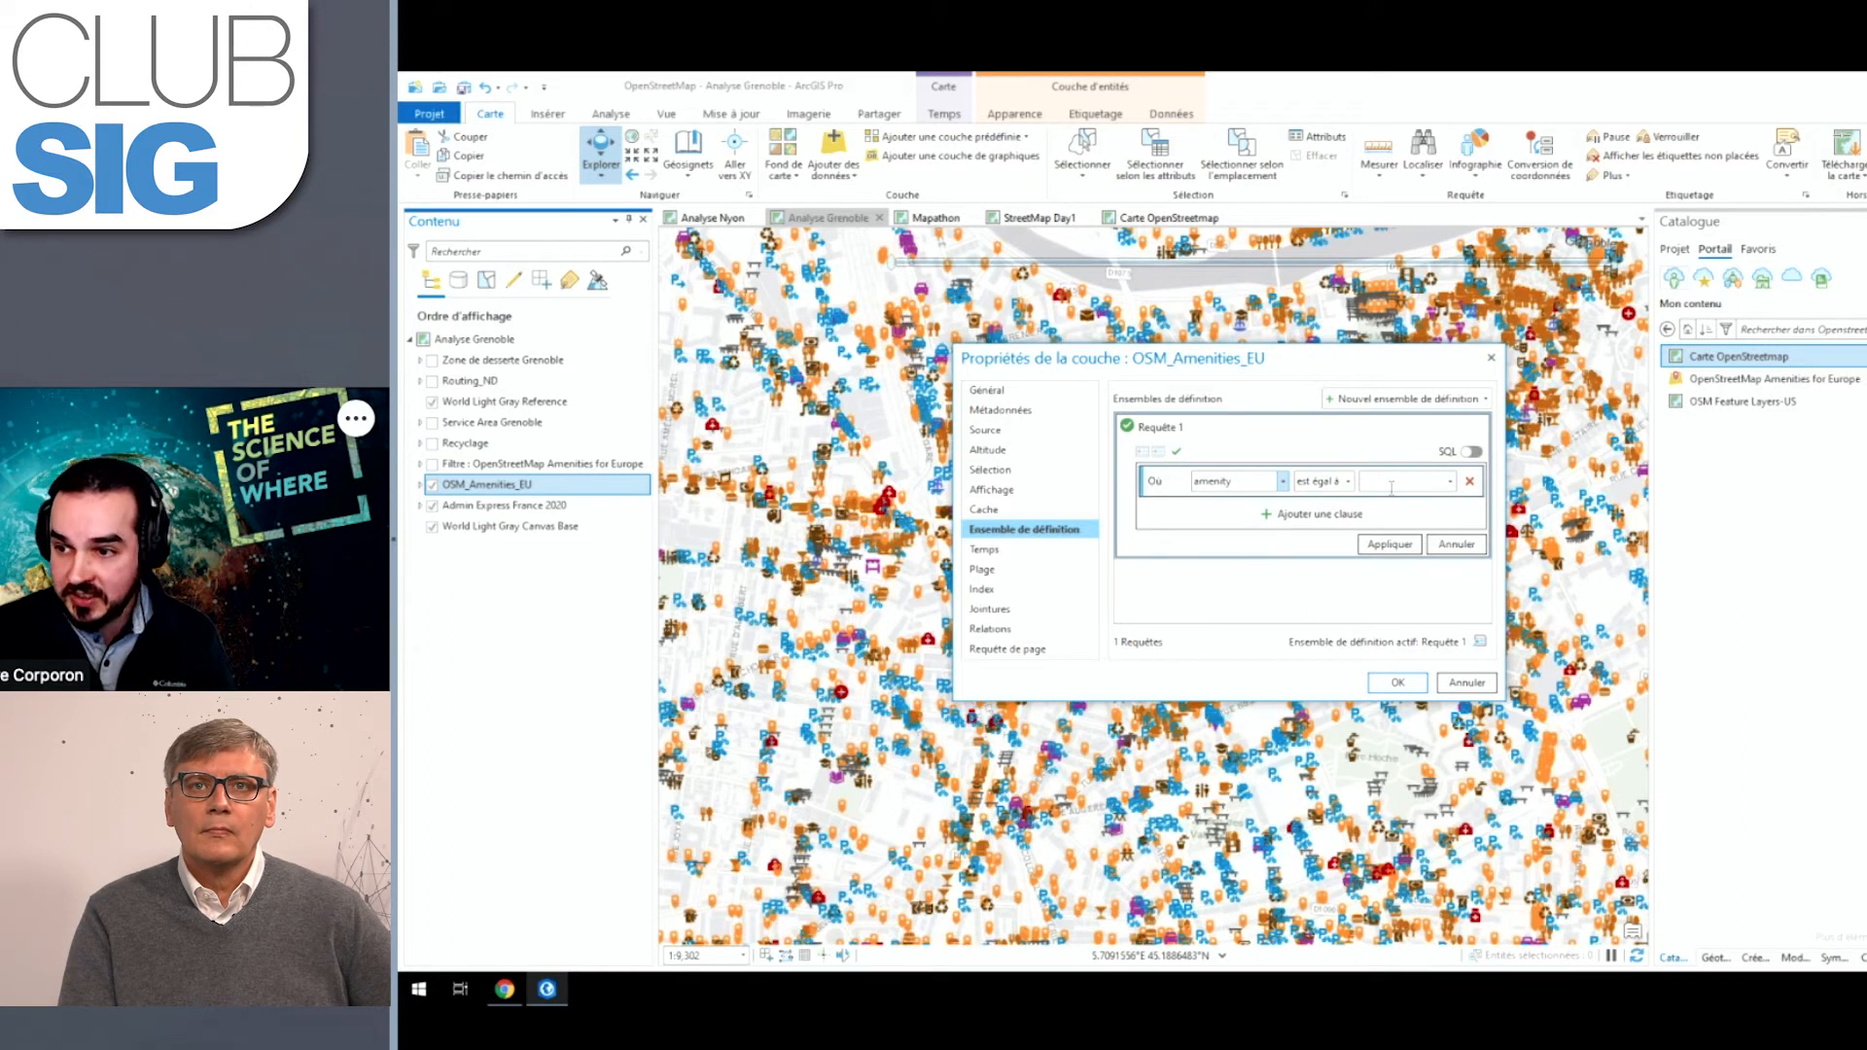
left_click(1448, 482)
scroll(1405, 653, "down", 10)
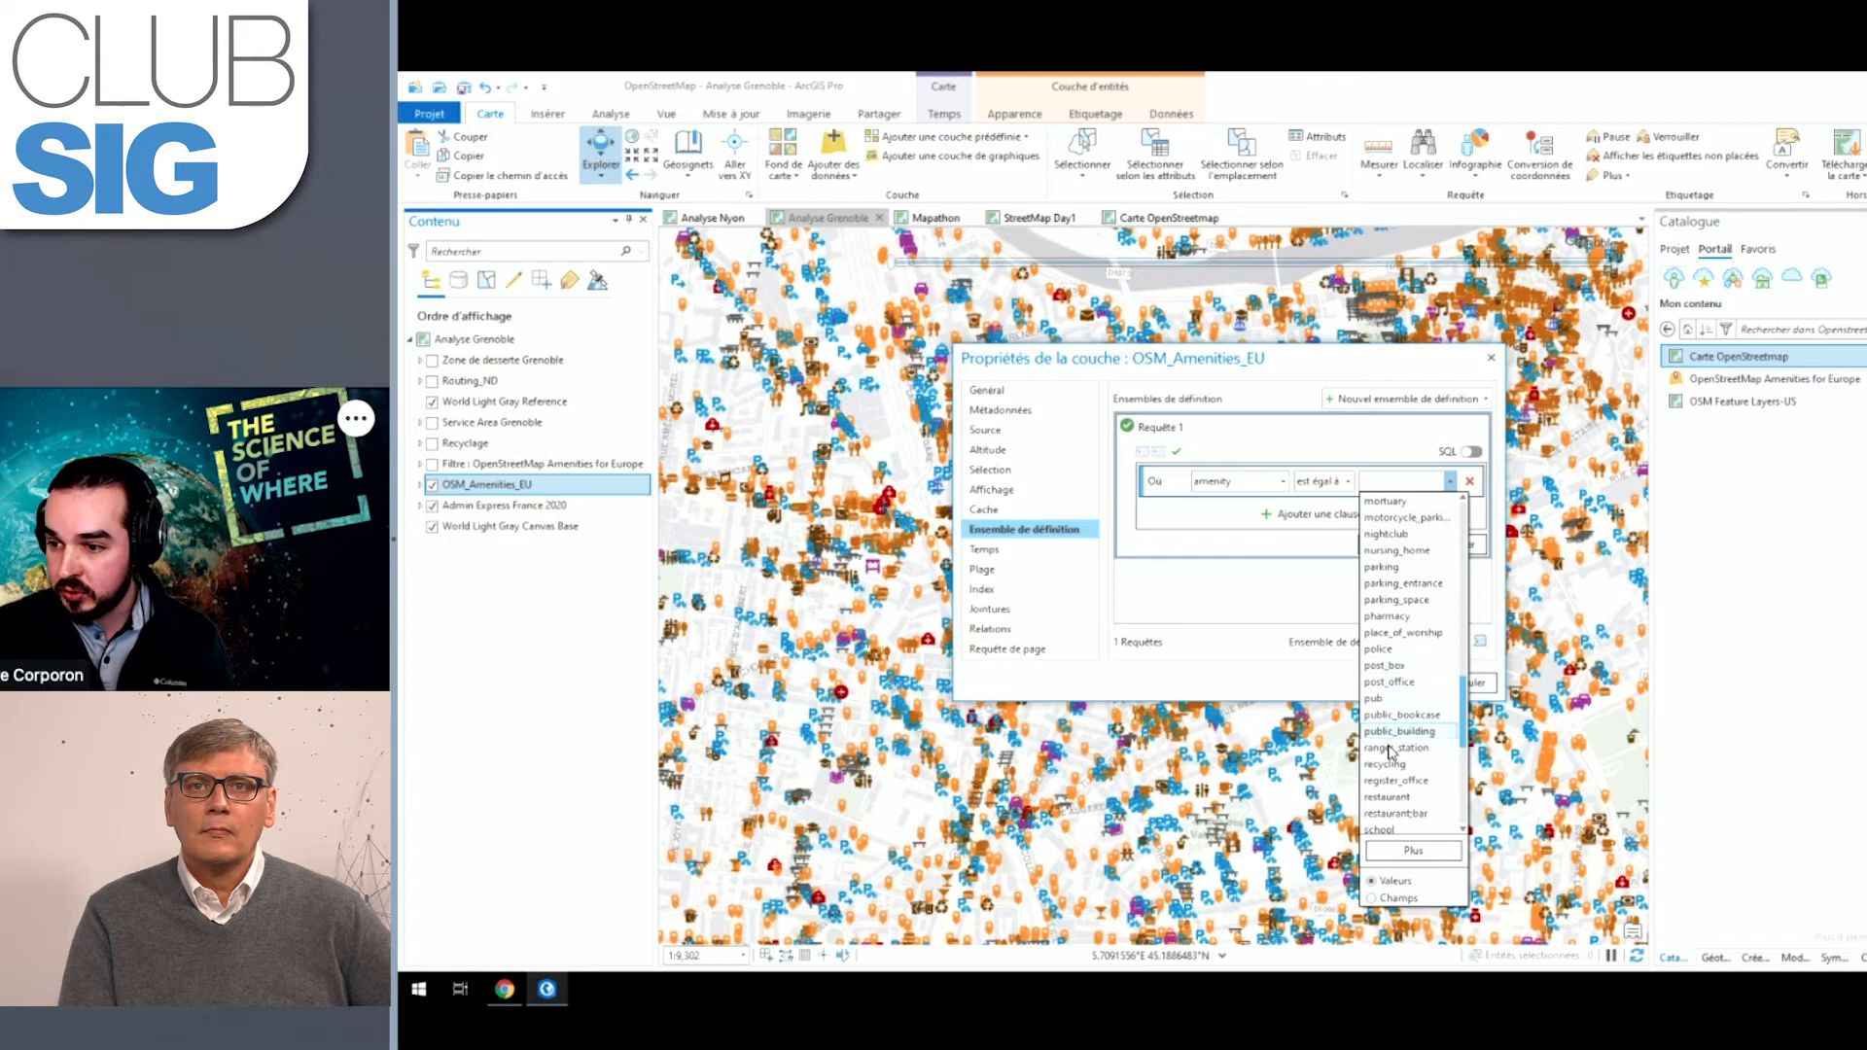
left_click(1388, 764)
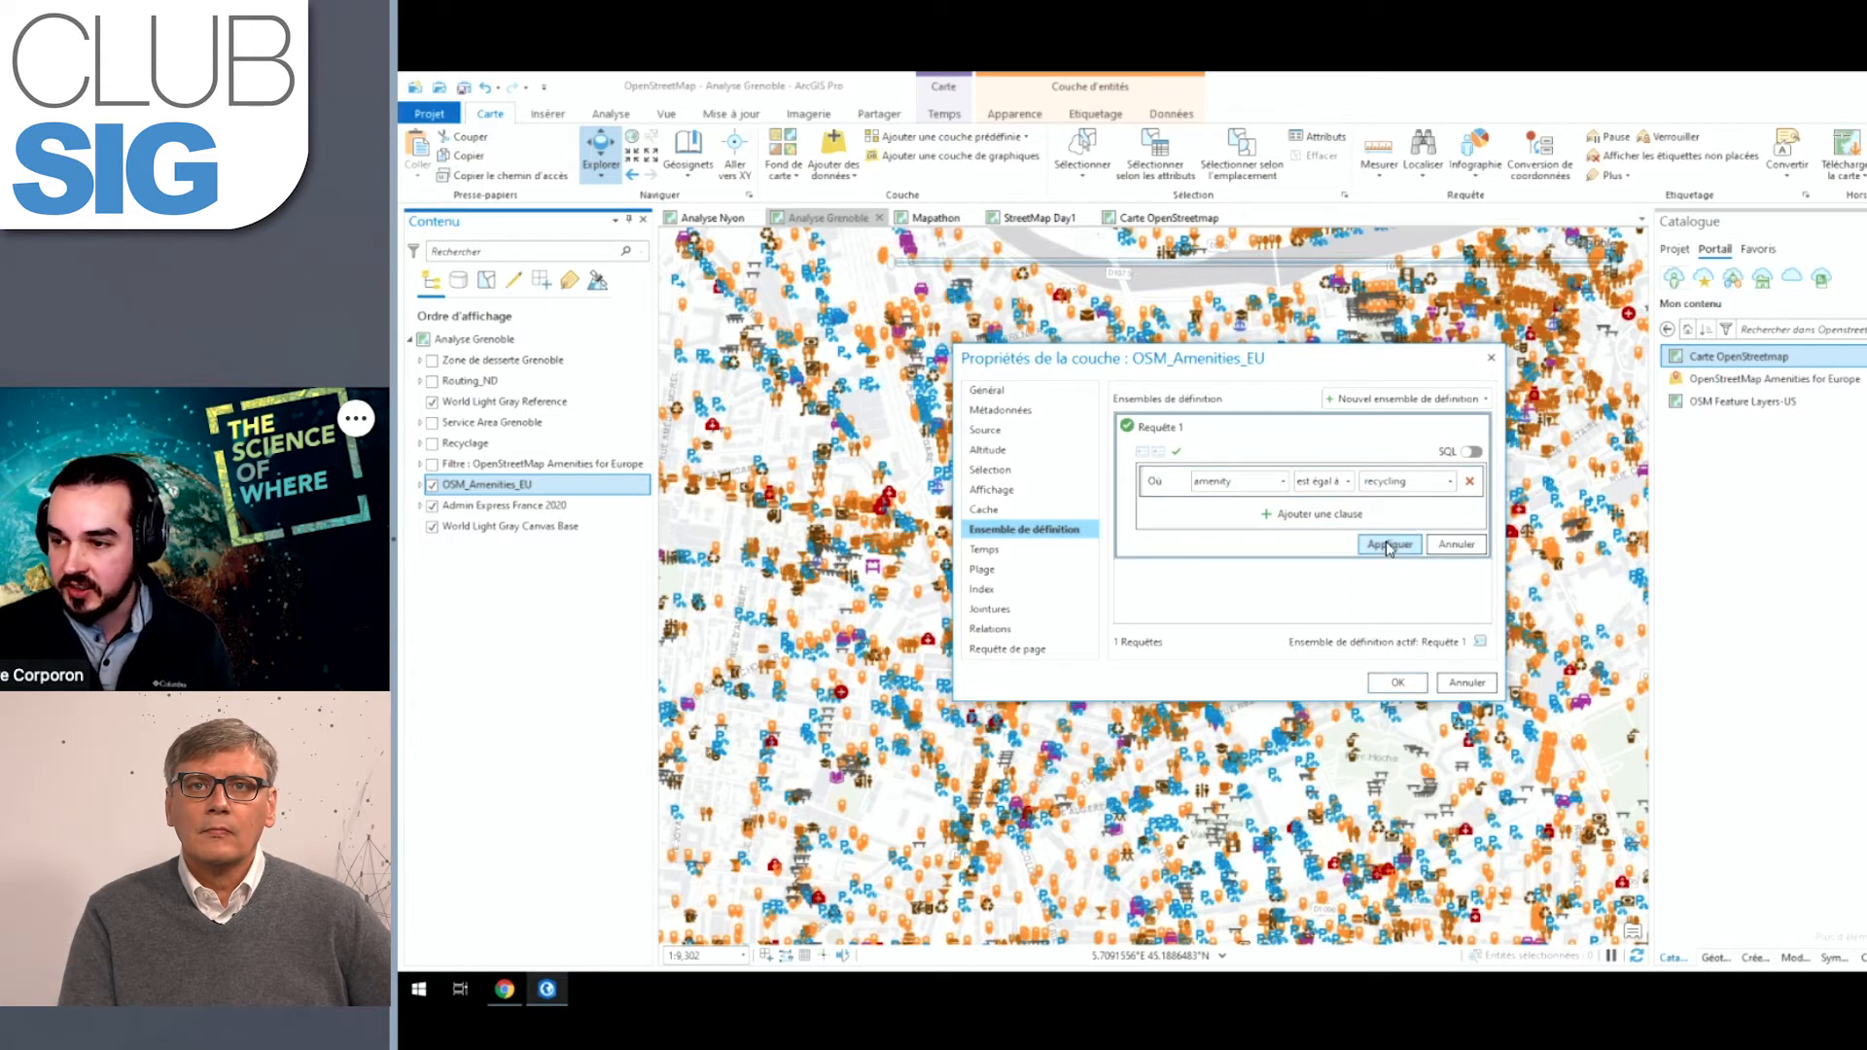
left_click(1389, 545)
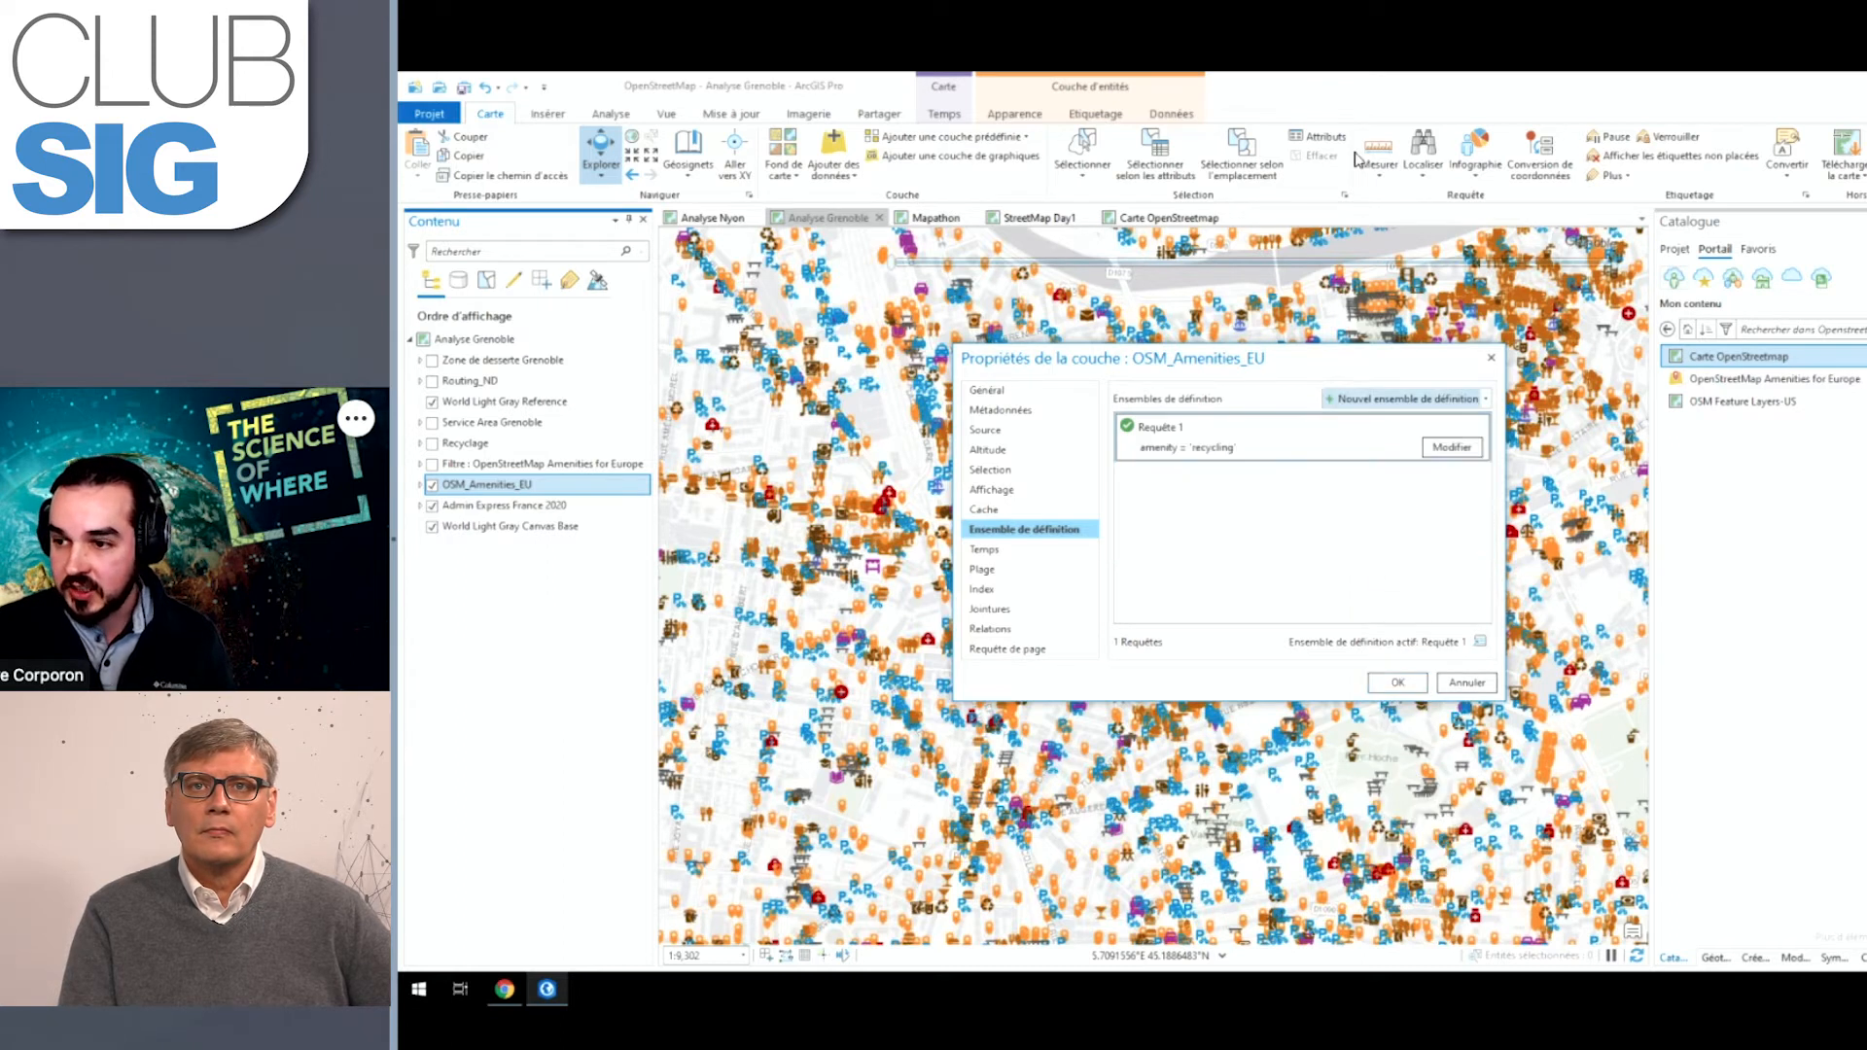
Step: Confirm the OSM_Amenities_EU layer properties and display the filtered recycling points across Grenoble
left_click(1396, 683)
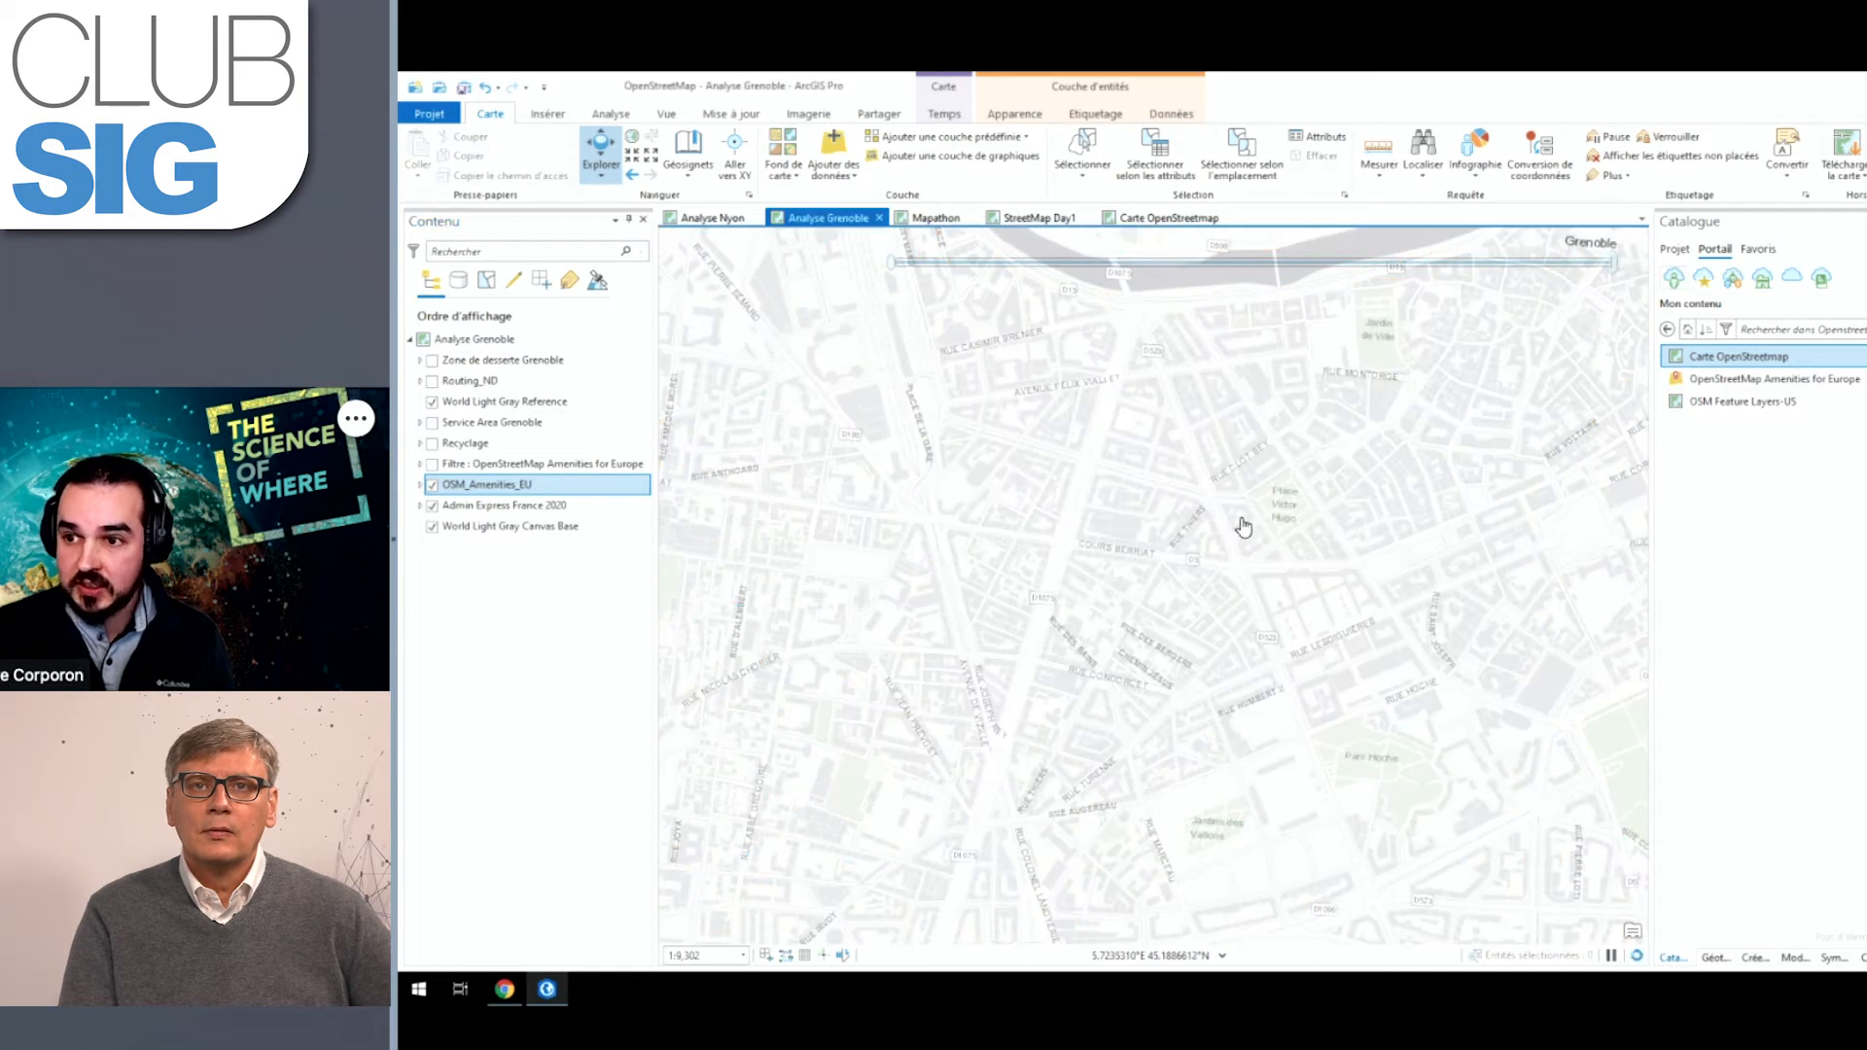
scroll(1264, 583, "down", 3)
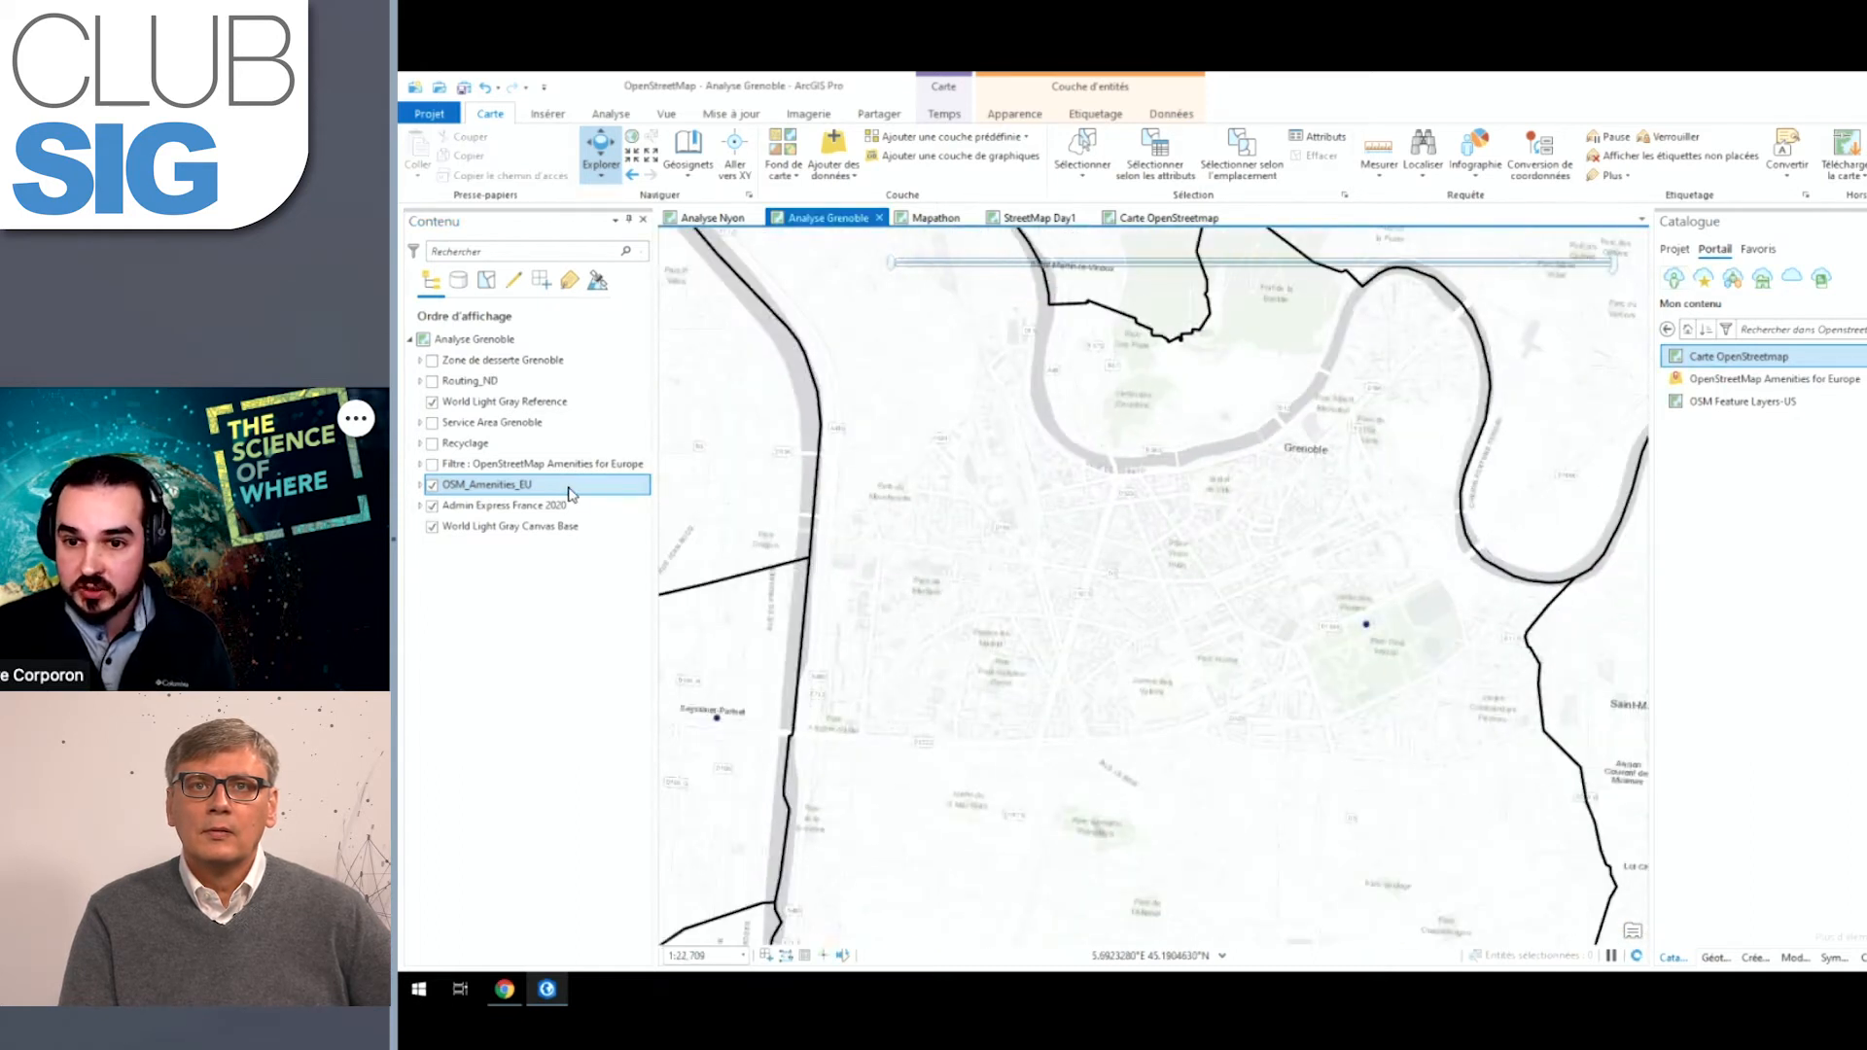
left_click(433, 485)
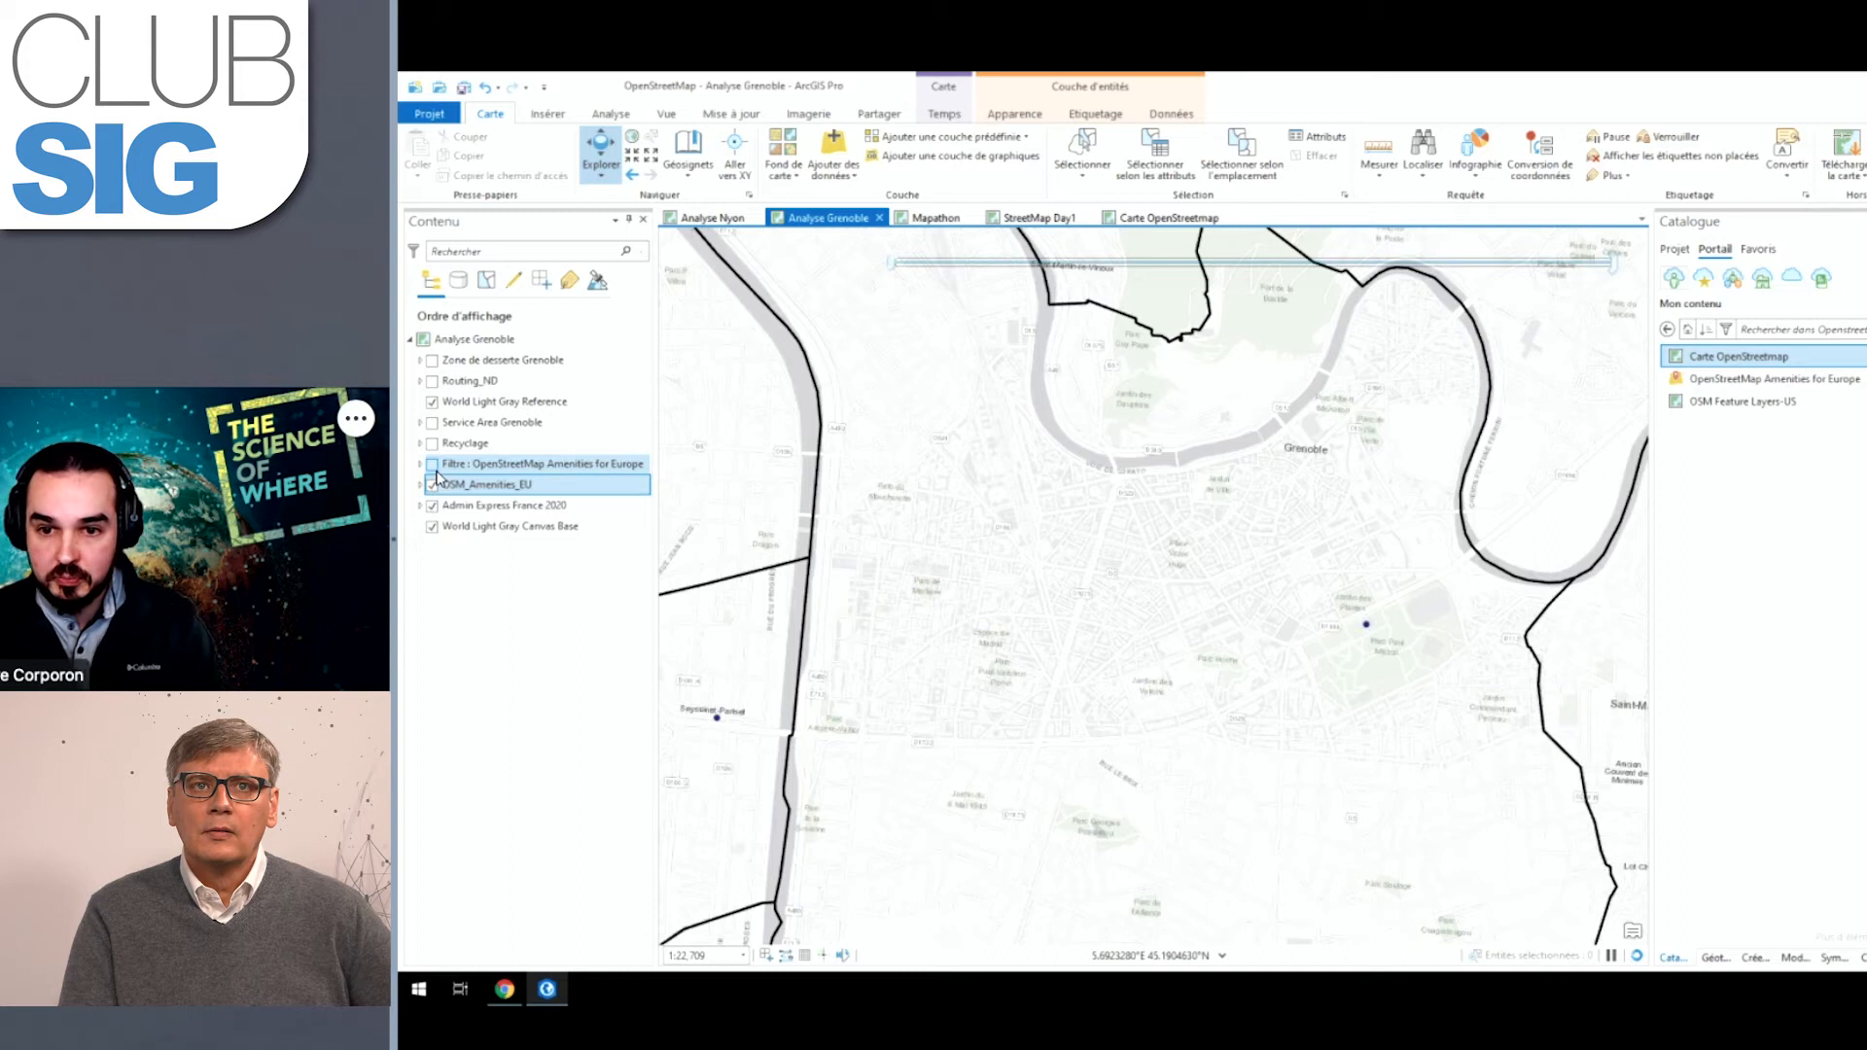
left_click_drag(1059, 551, 1095, 486)
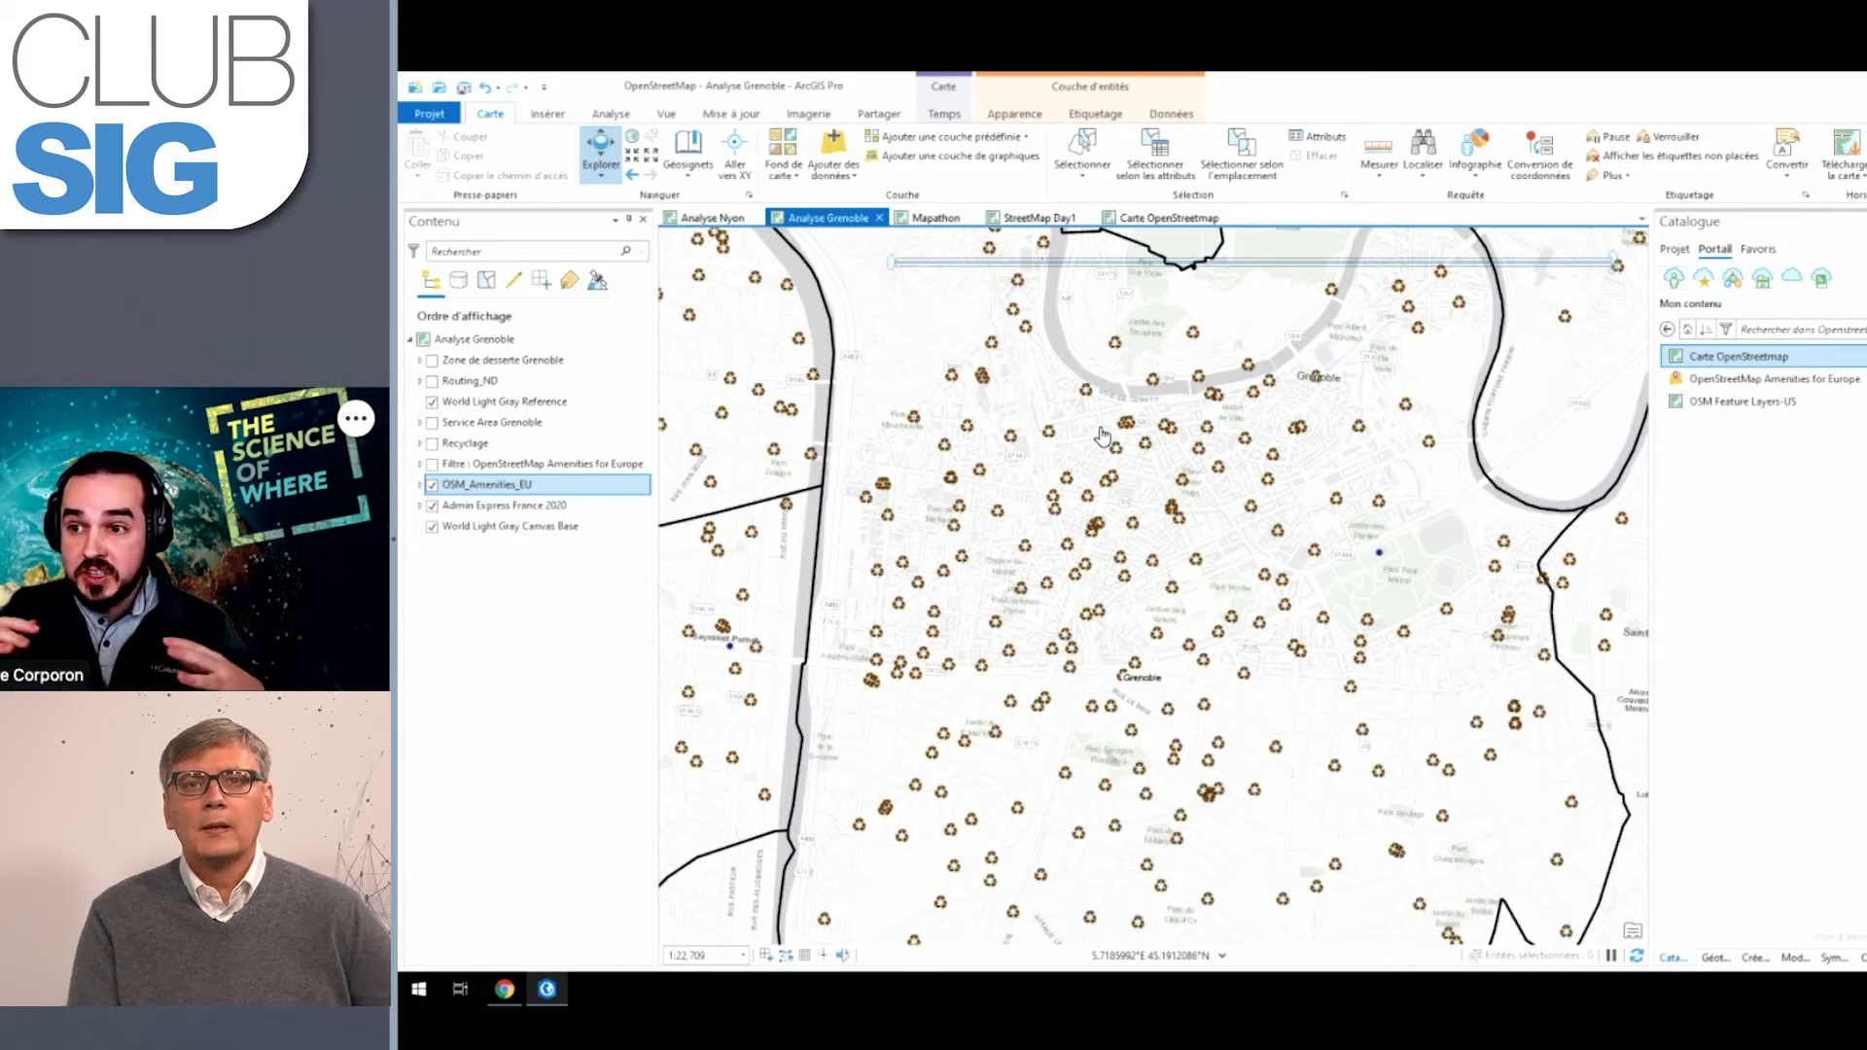
Step: Select the Grenoble commune and the recycling points that lie inside its boundary
left_click(1082, 151)
scroll(1016, 427, "down", 2)
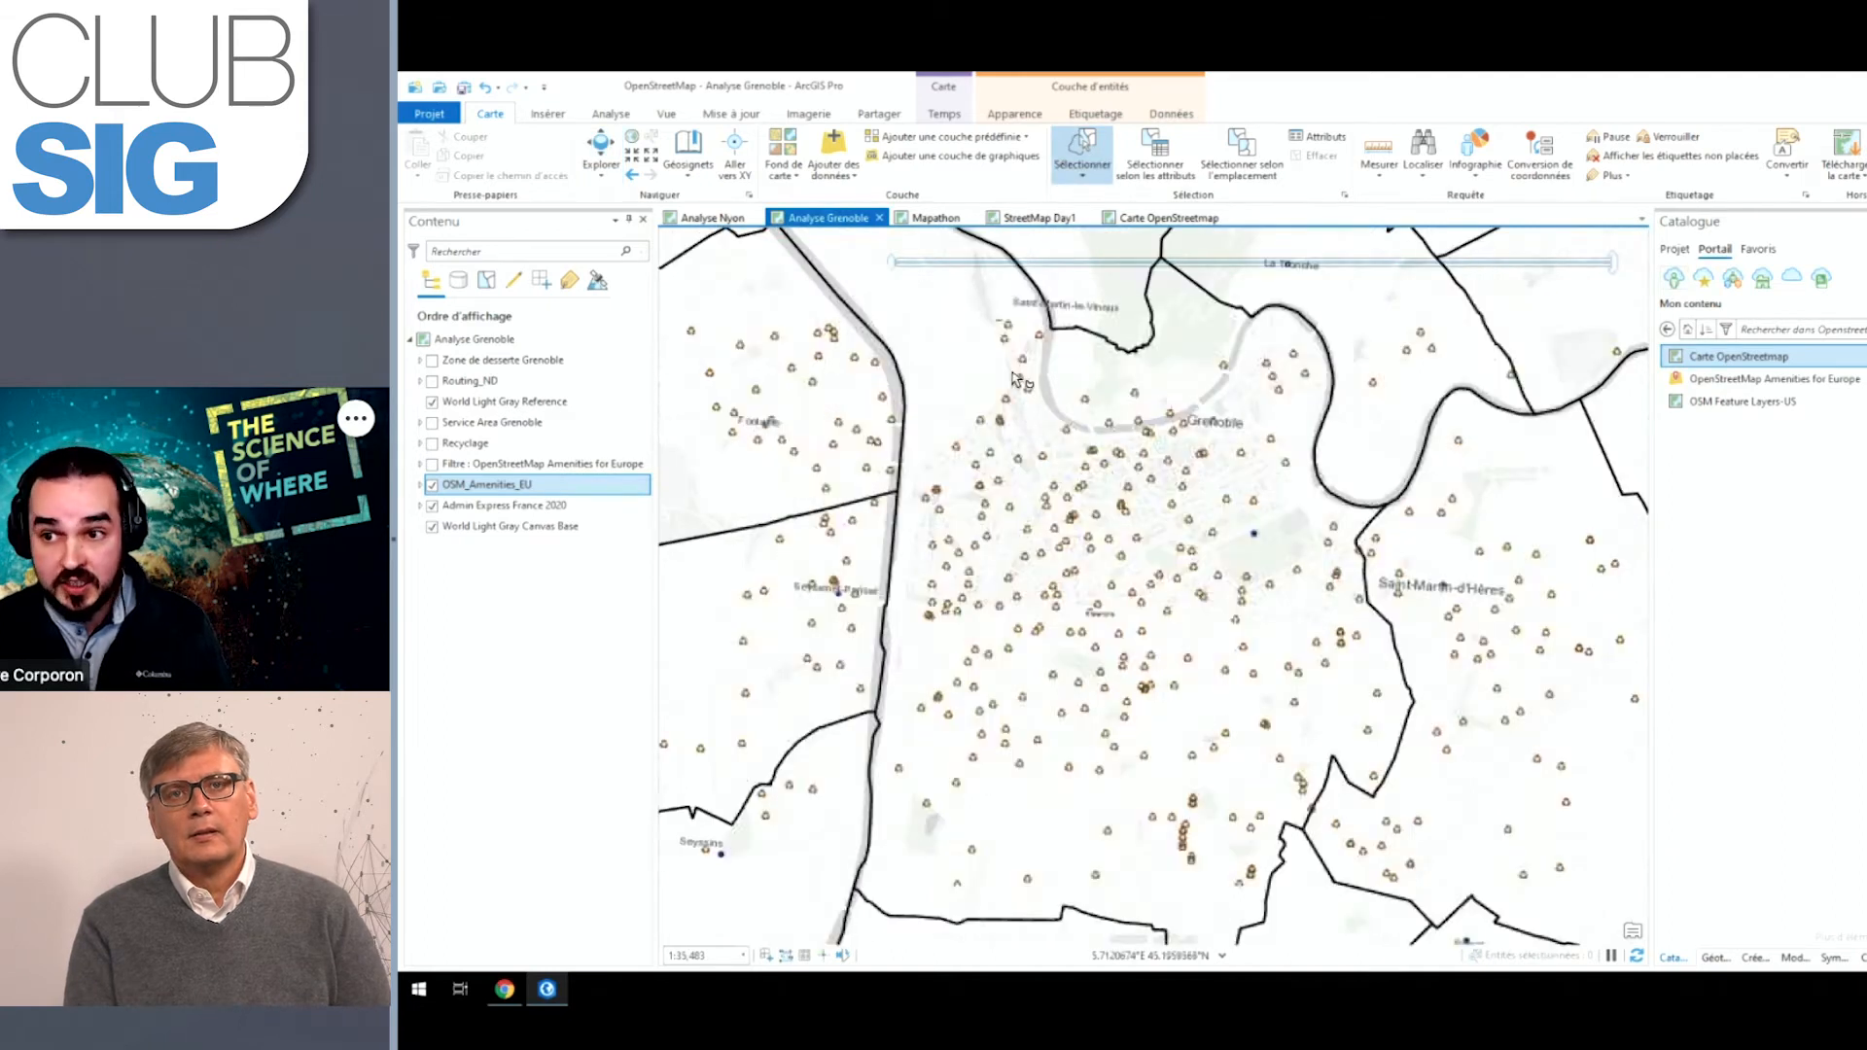
mouse_move(933, 274)
left_mouse_down()
mouse_move(878, 897)
mouse_move(1284, 875)
mouse_move(1381, 603)
mouse_move(1245, 335)
mouse_move(1025, 313)
left_mouse_up()
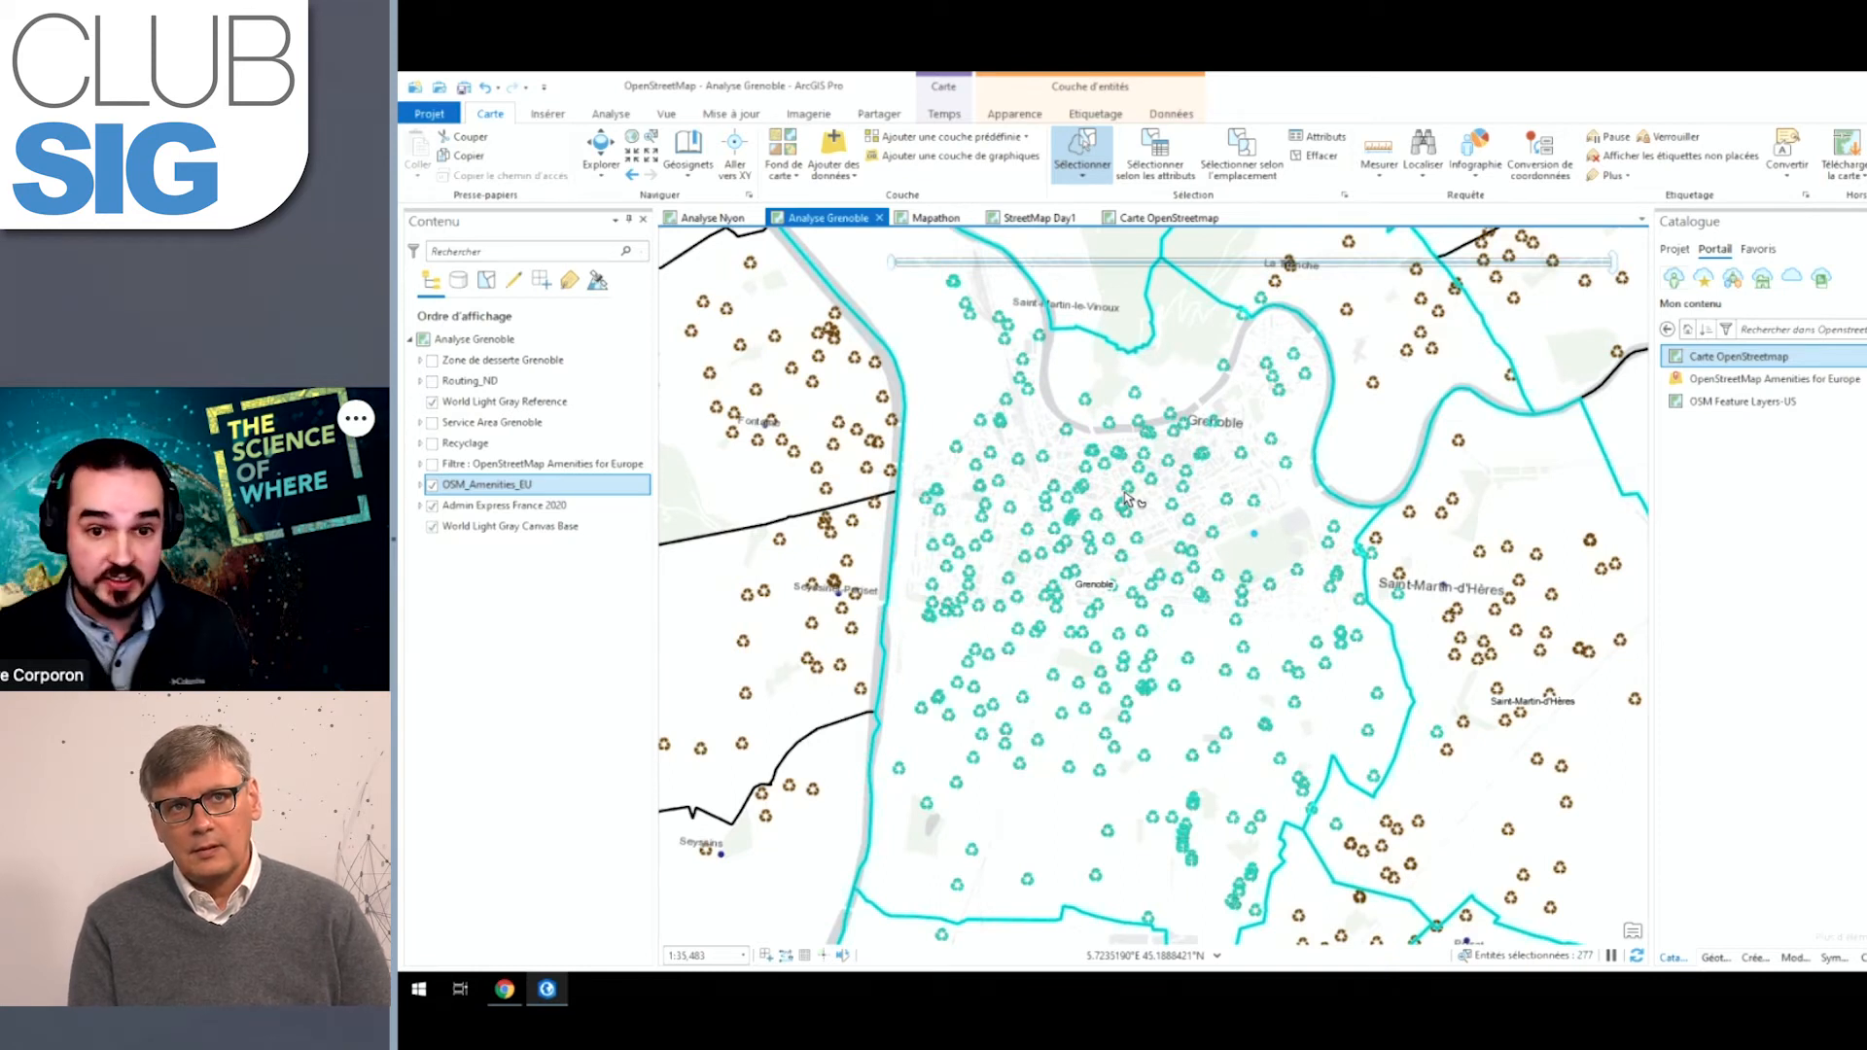
Step: Hide the OSM_Amenities_EU layer, check the filtered OpenStreetMap Amenities for Europe layer, and leave only the Recyclage layer displayed
left_click(433, 485)
left_click(431, 464)
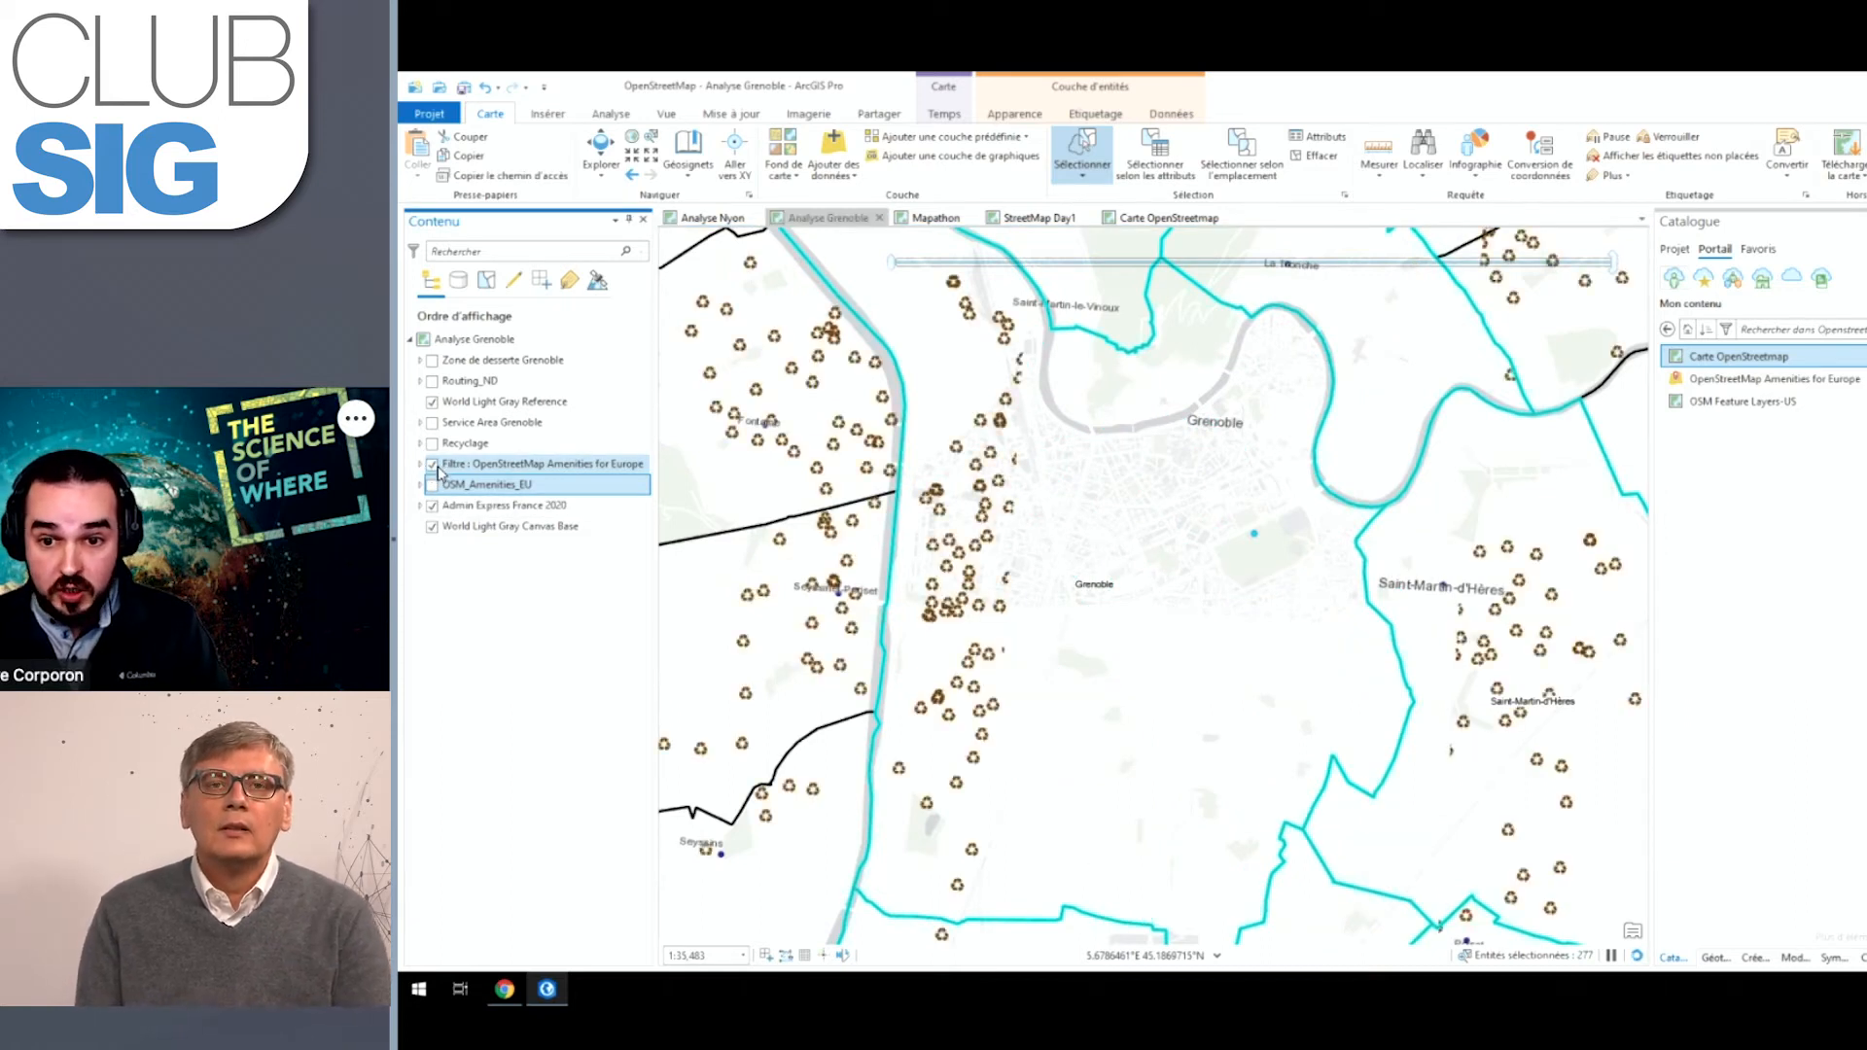
left_click(431, 463)
left_click(432, 443)
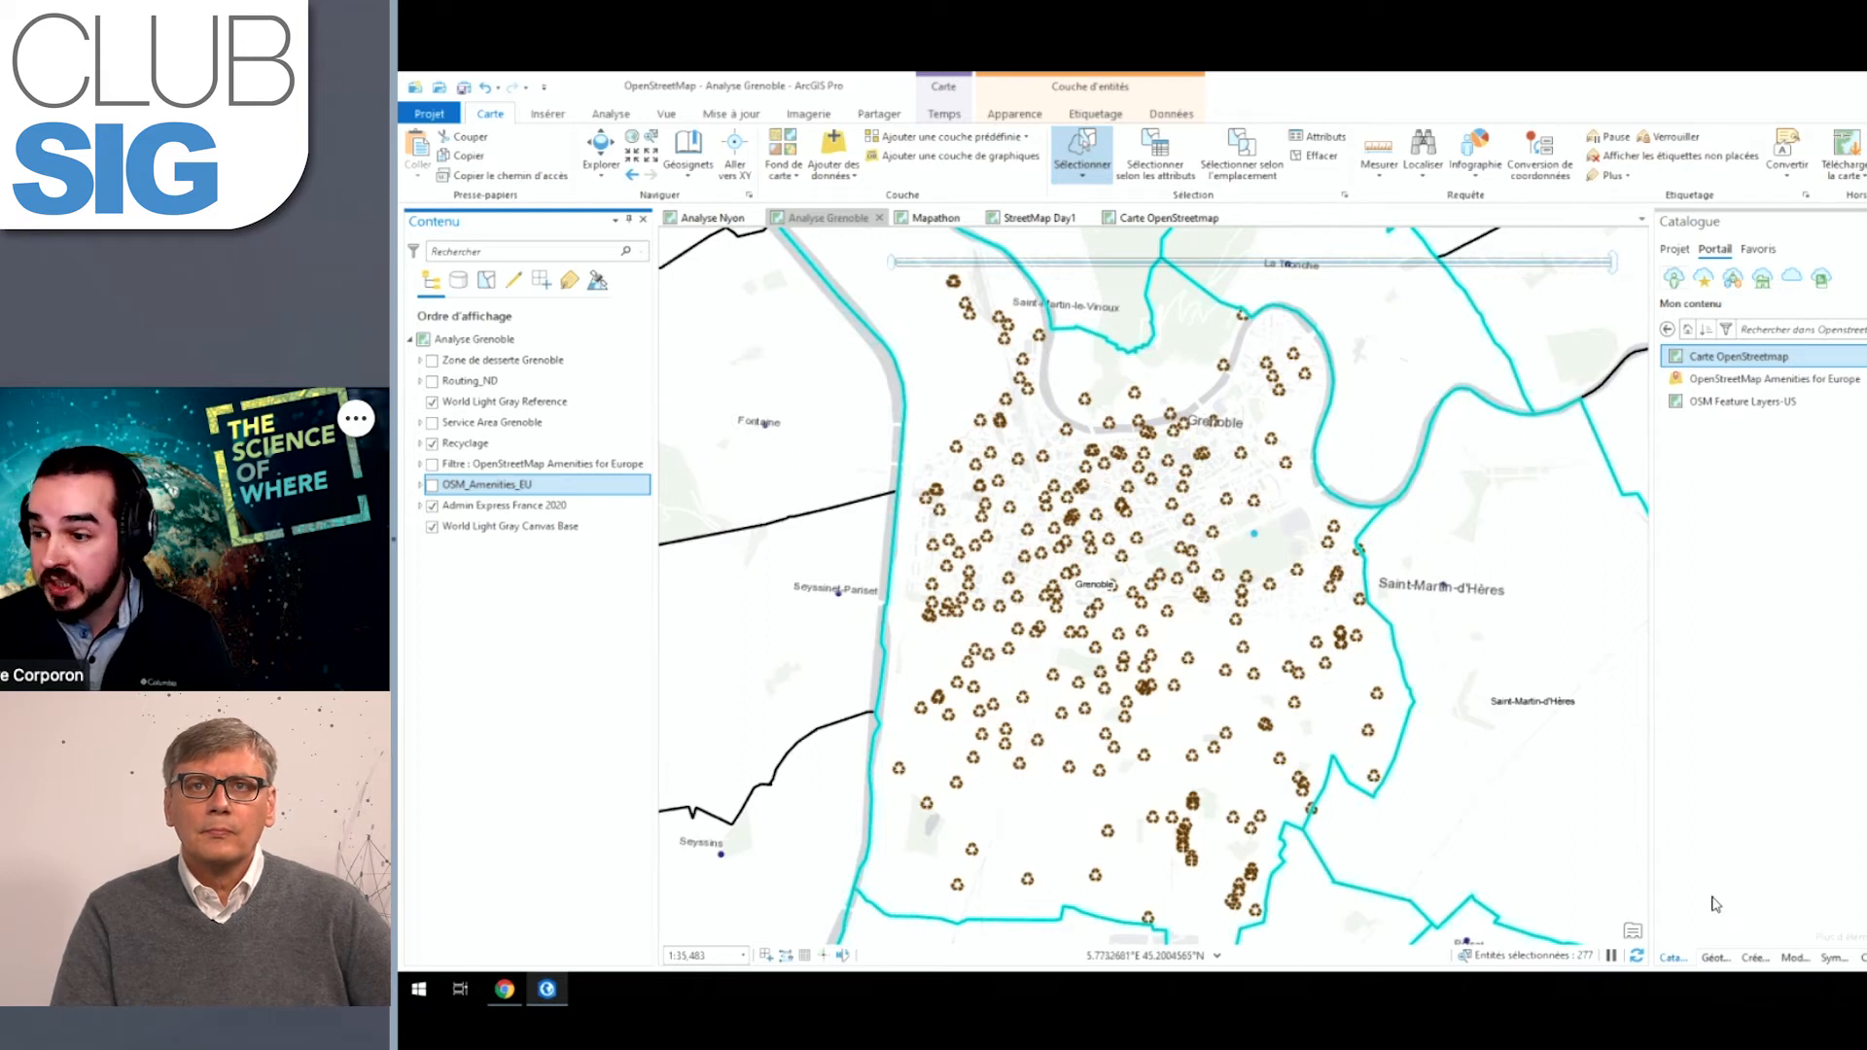
Step: Open the last run of the Network Analyst service area layer tool and review its Routing_ND and Walking Time parameters
left_click(1716, 958)
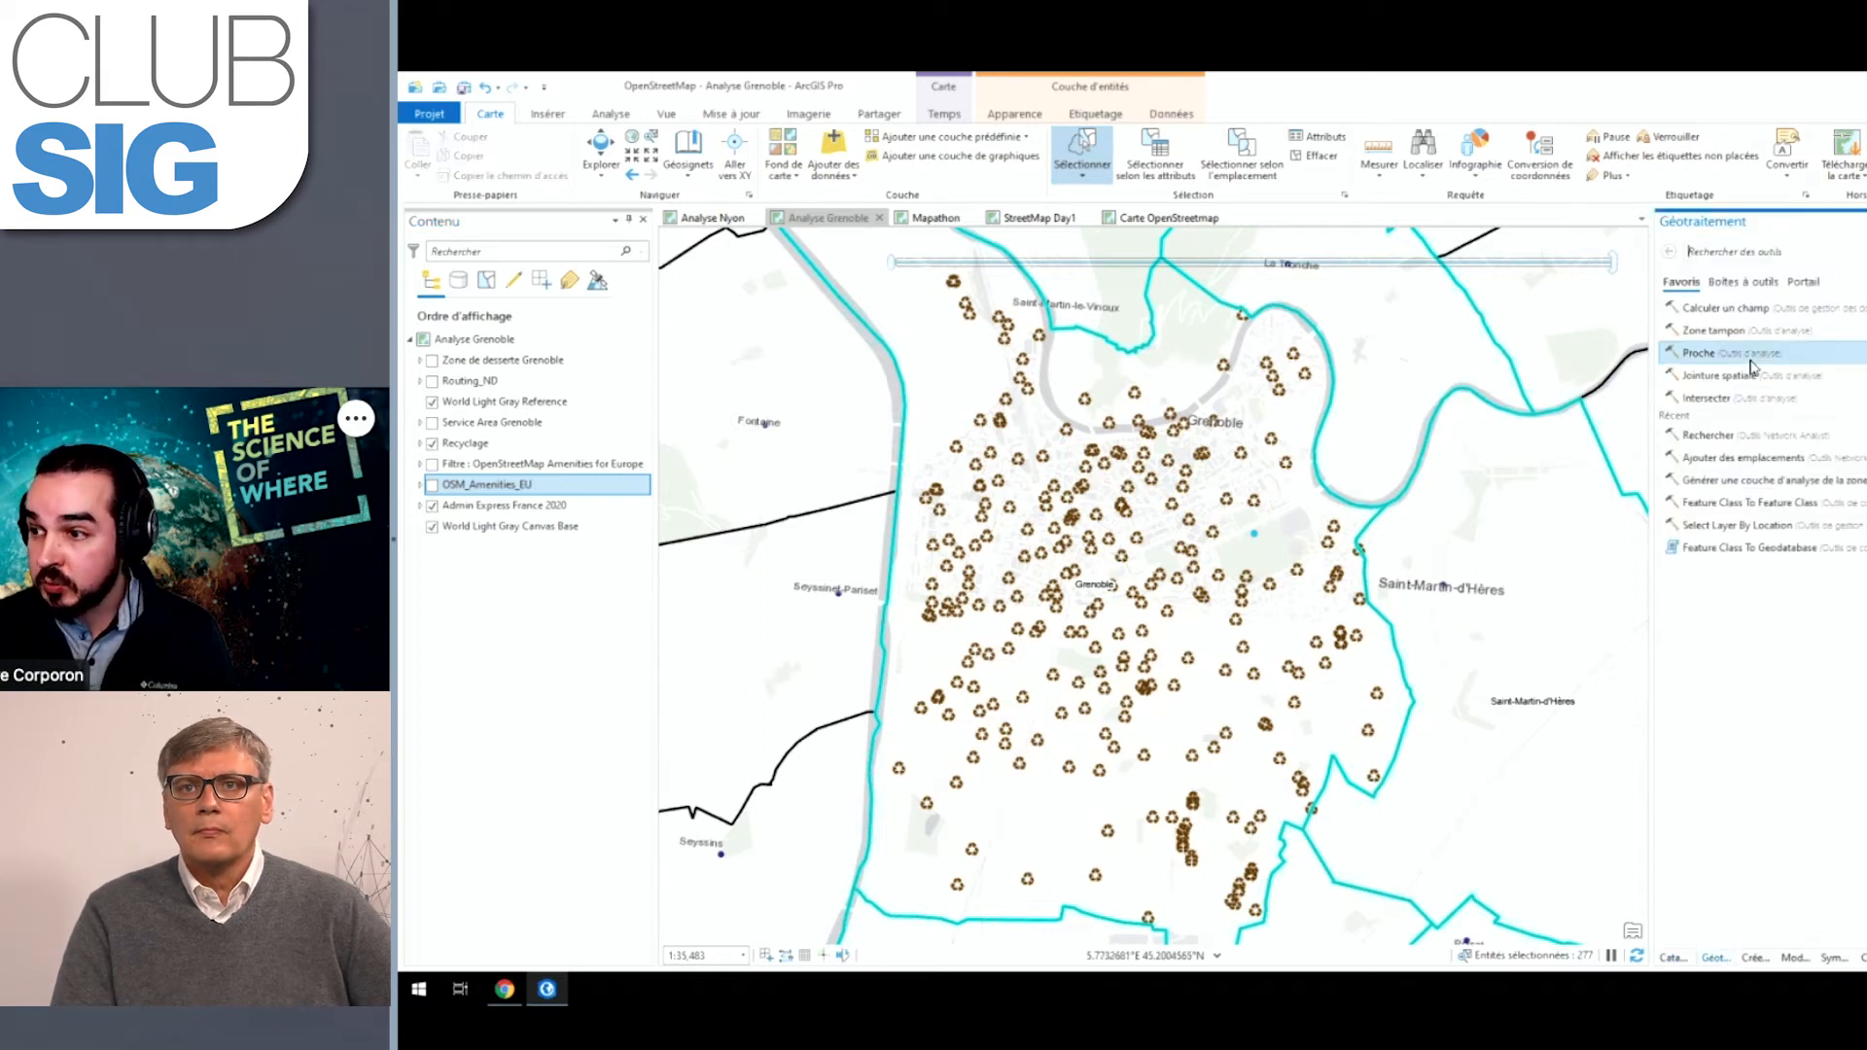
left_click(1732, 483)
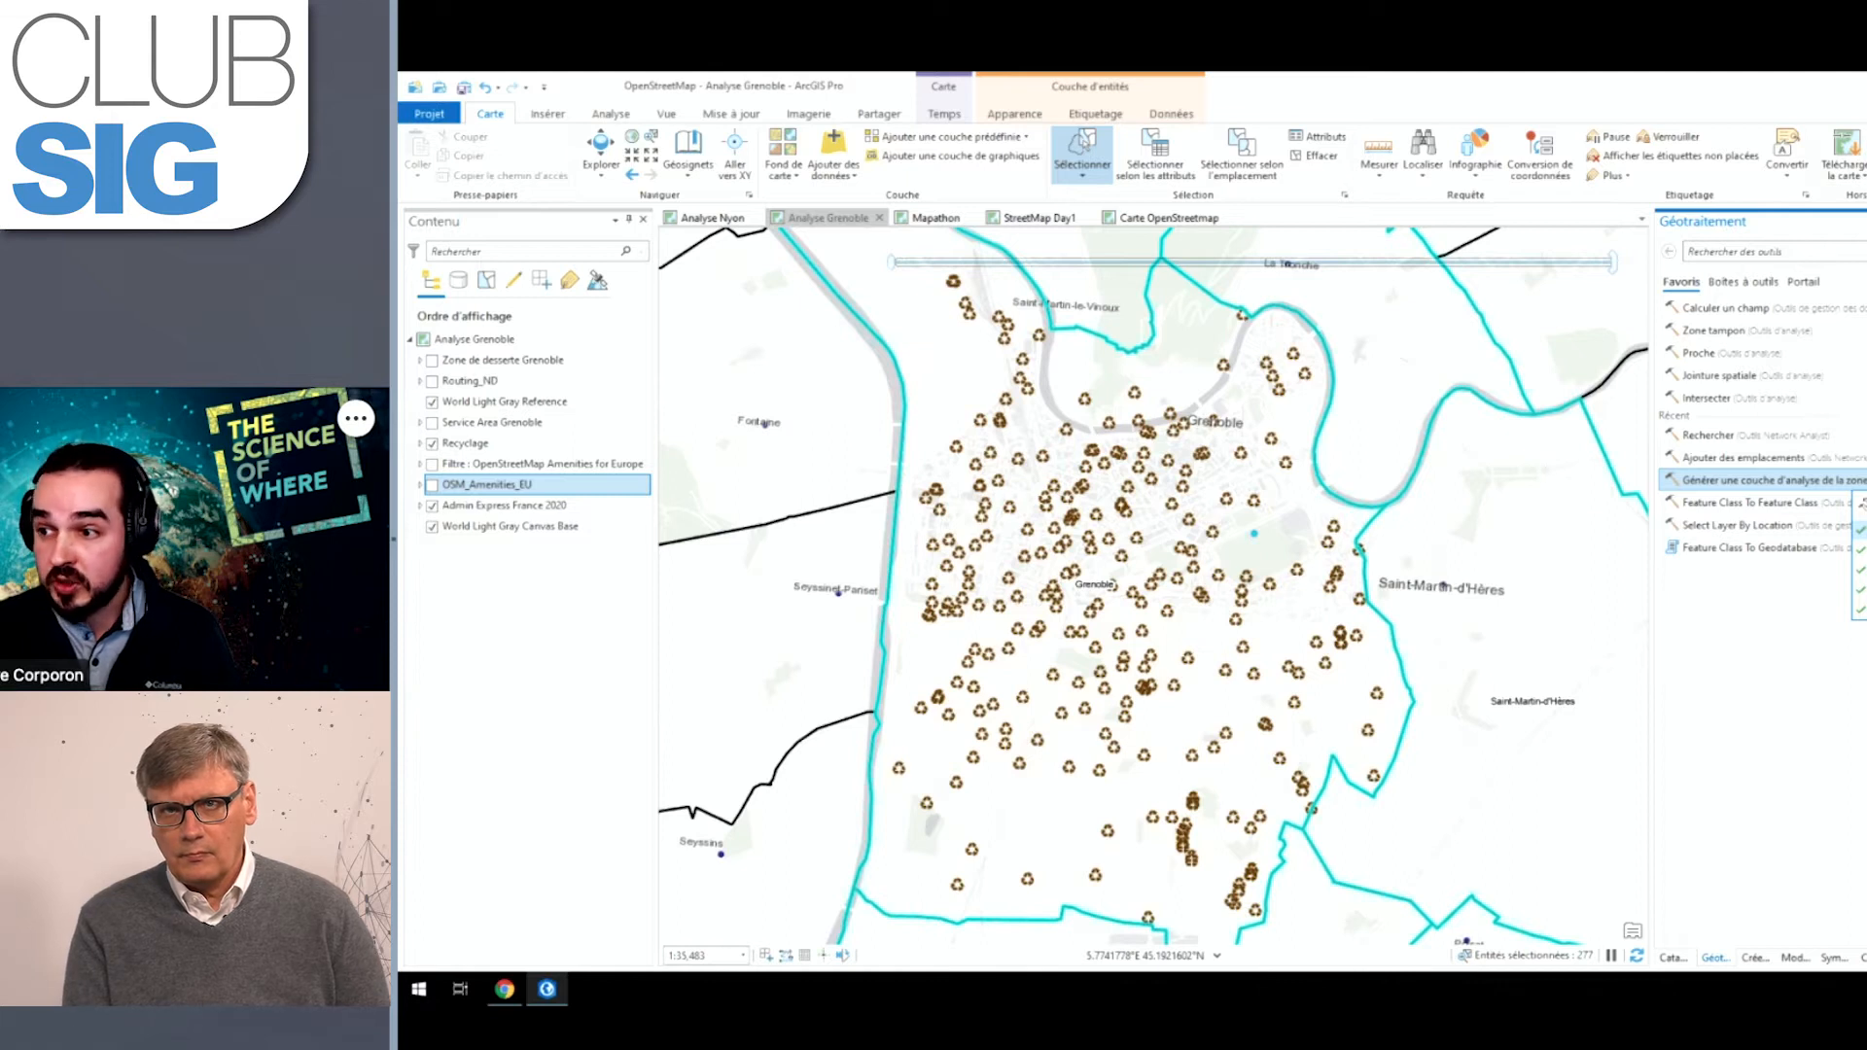
mouse_move(1860, 530)
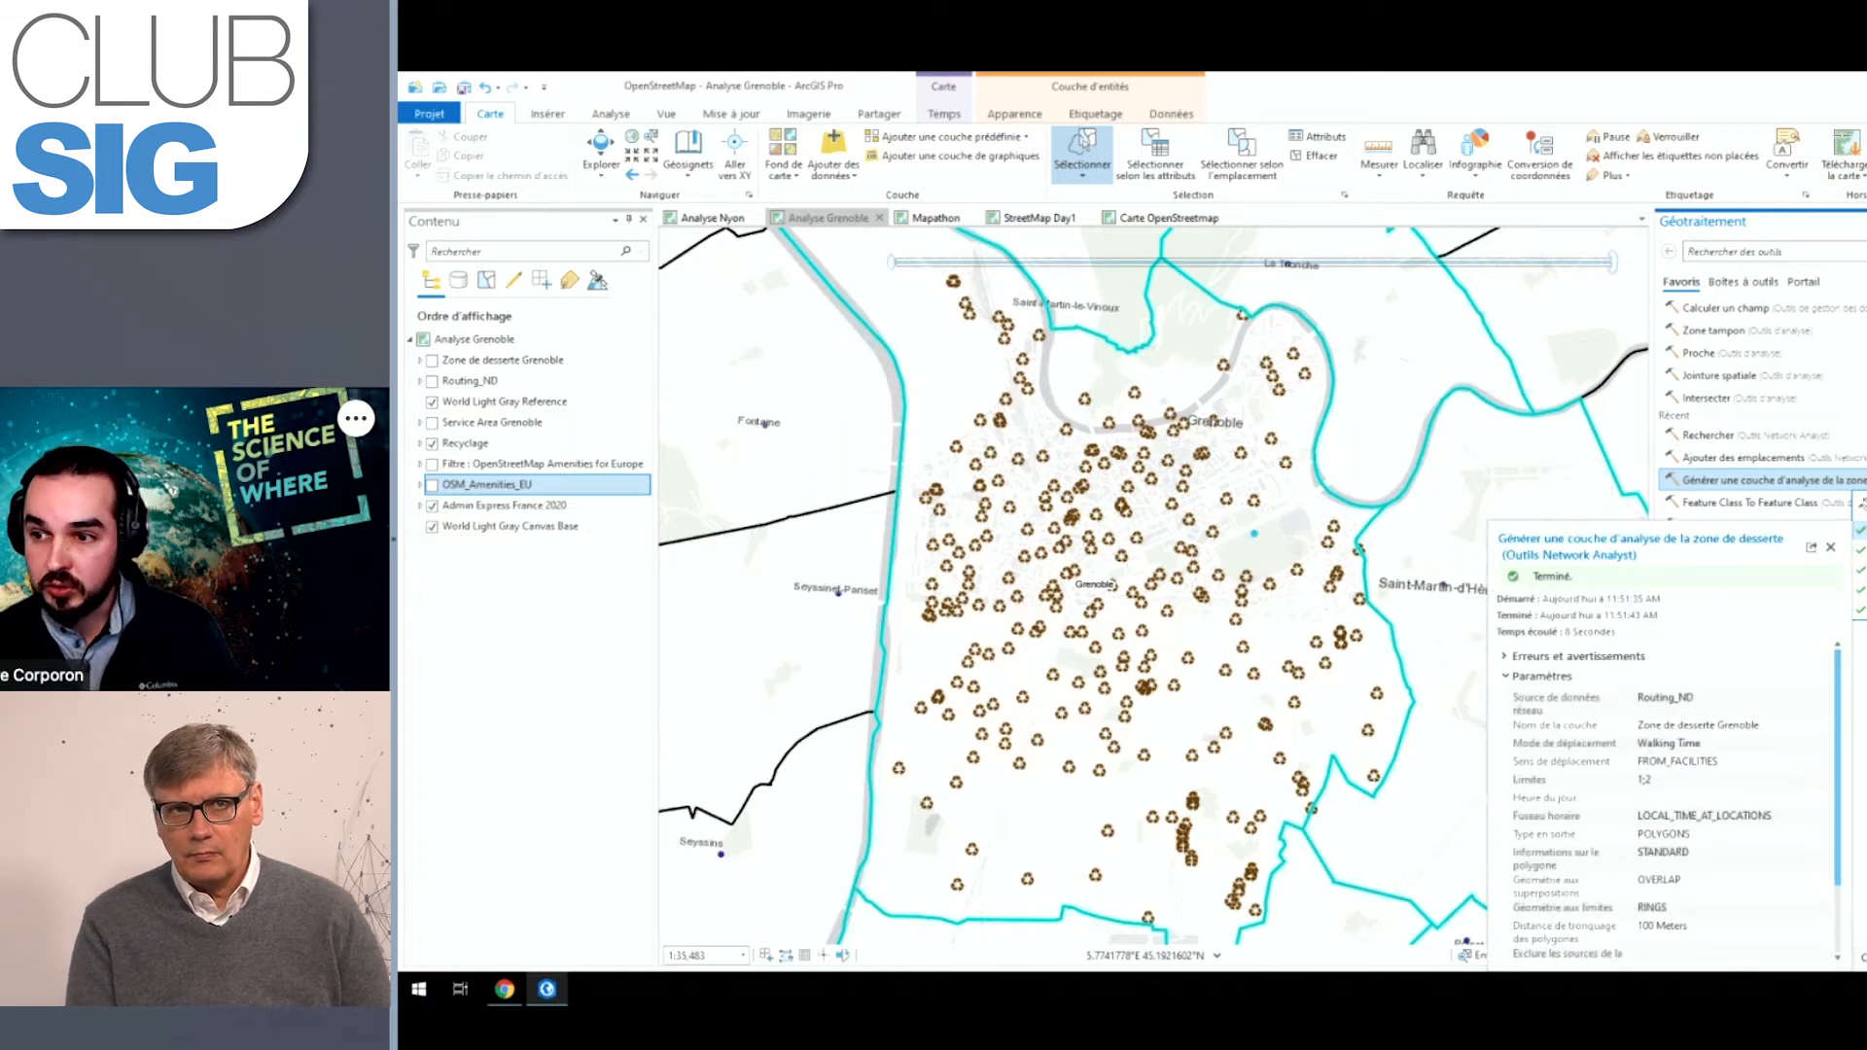
left_click(1860, 530)
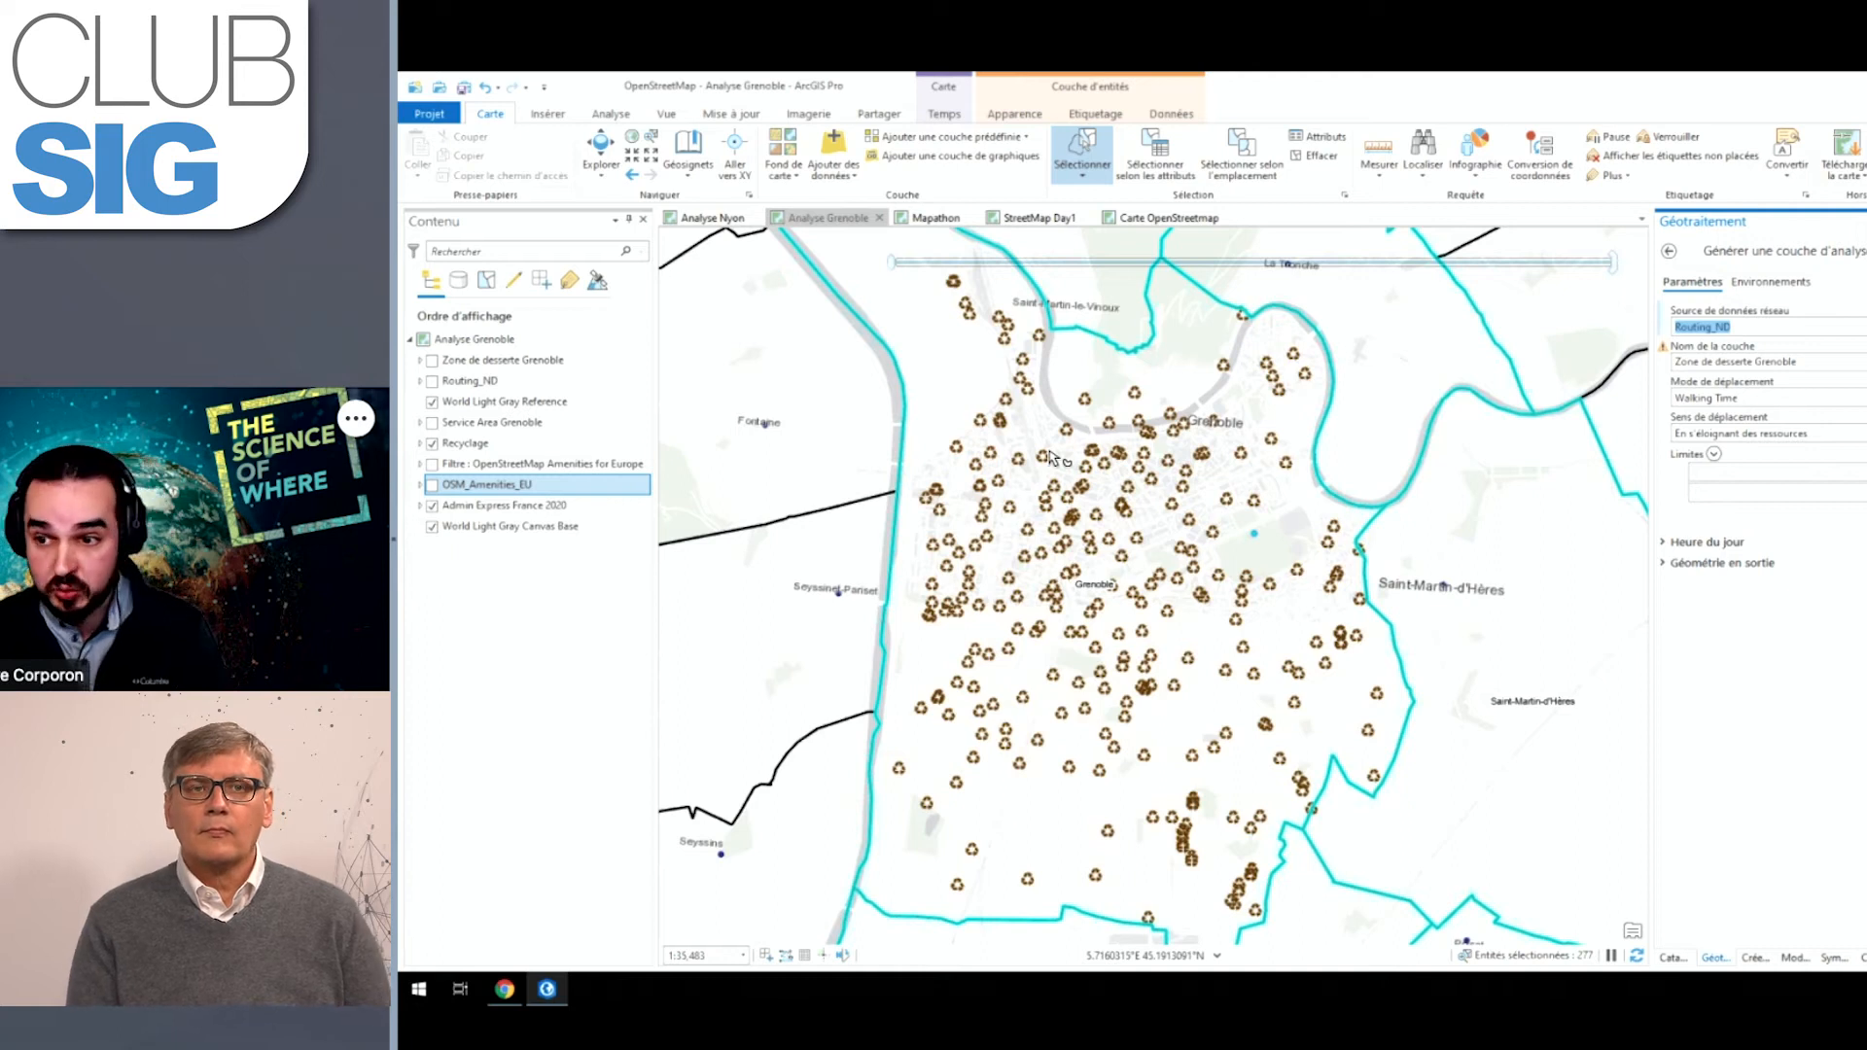
scroll(1052, 457, "up", 1)
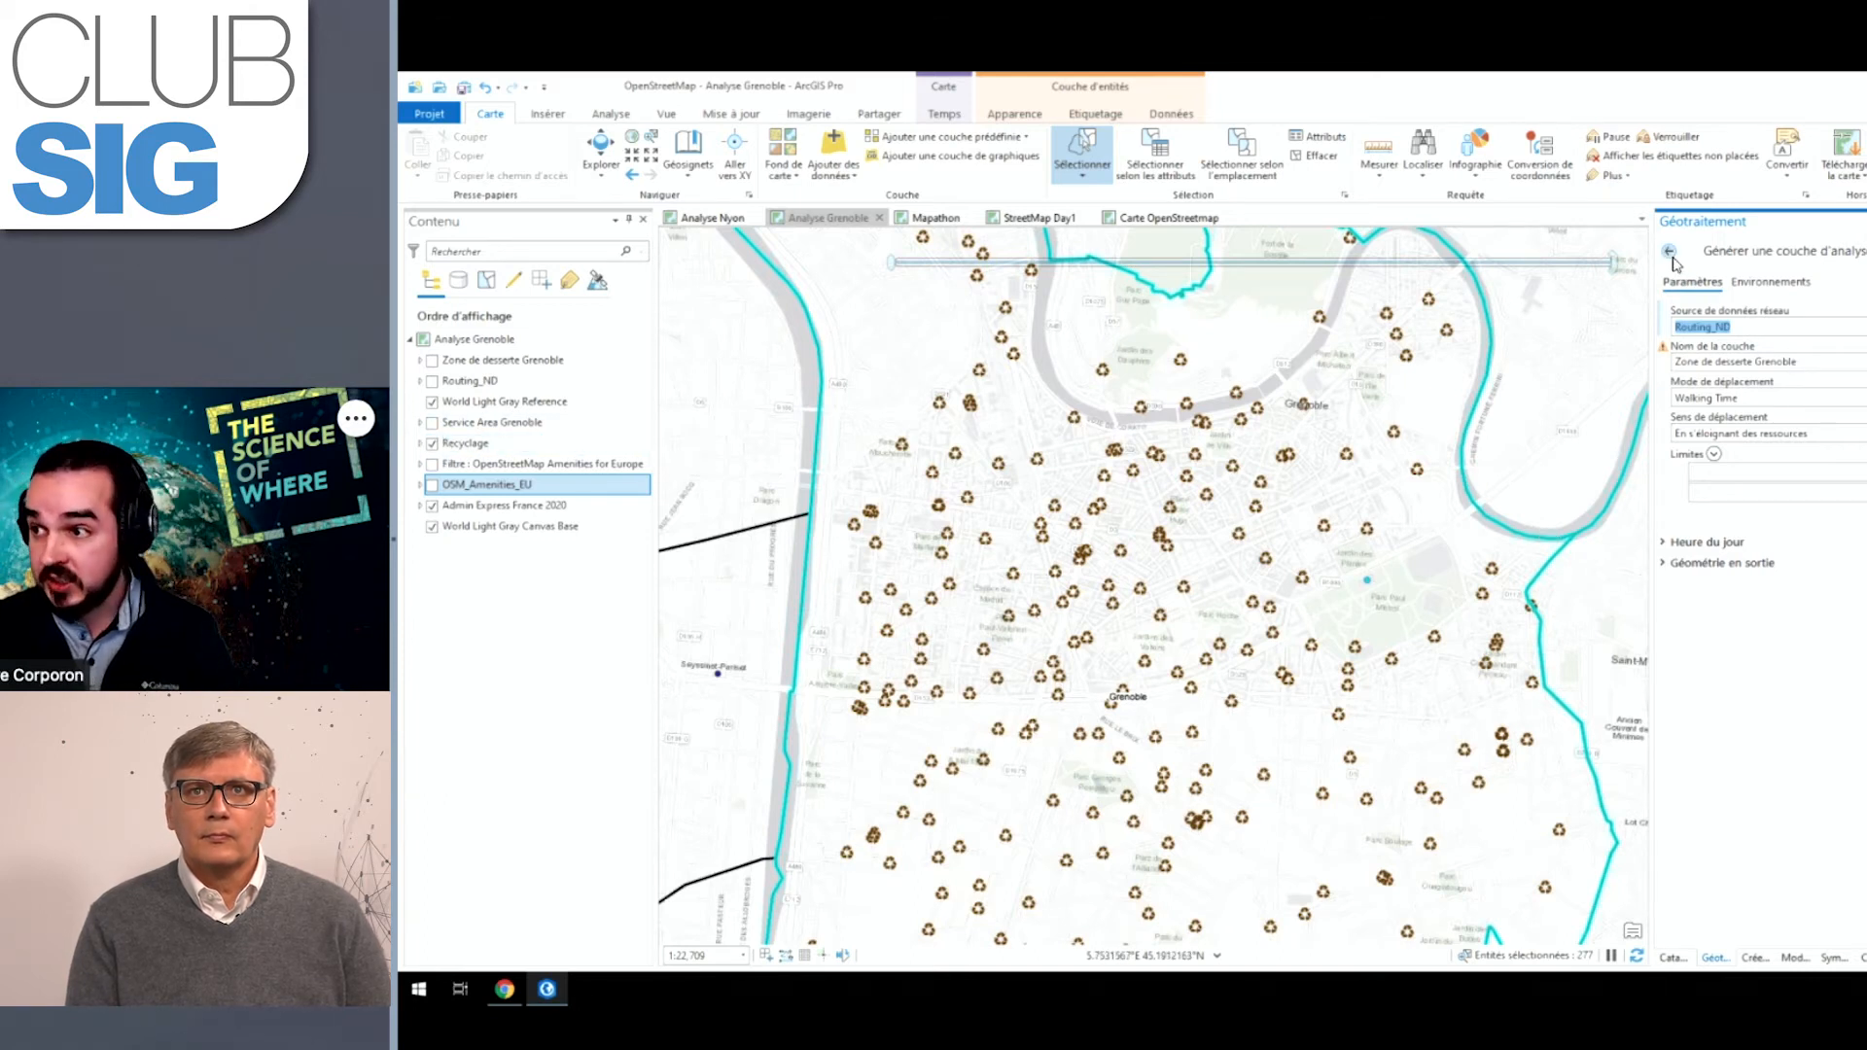
Step: Show and expand the Zone de desserte Grenoble layer group, and open the Rechercher tool of Network Analyst
left_click(418, 360)
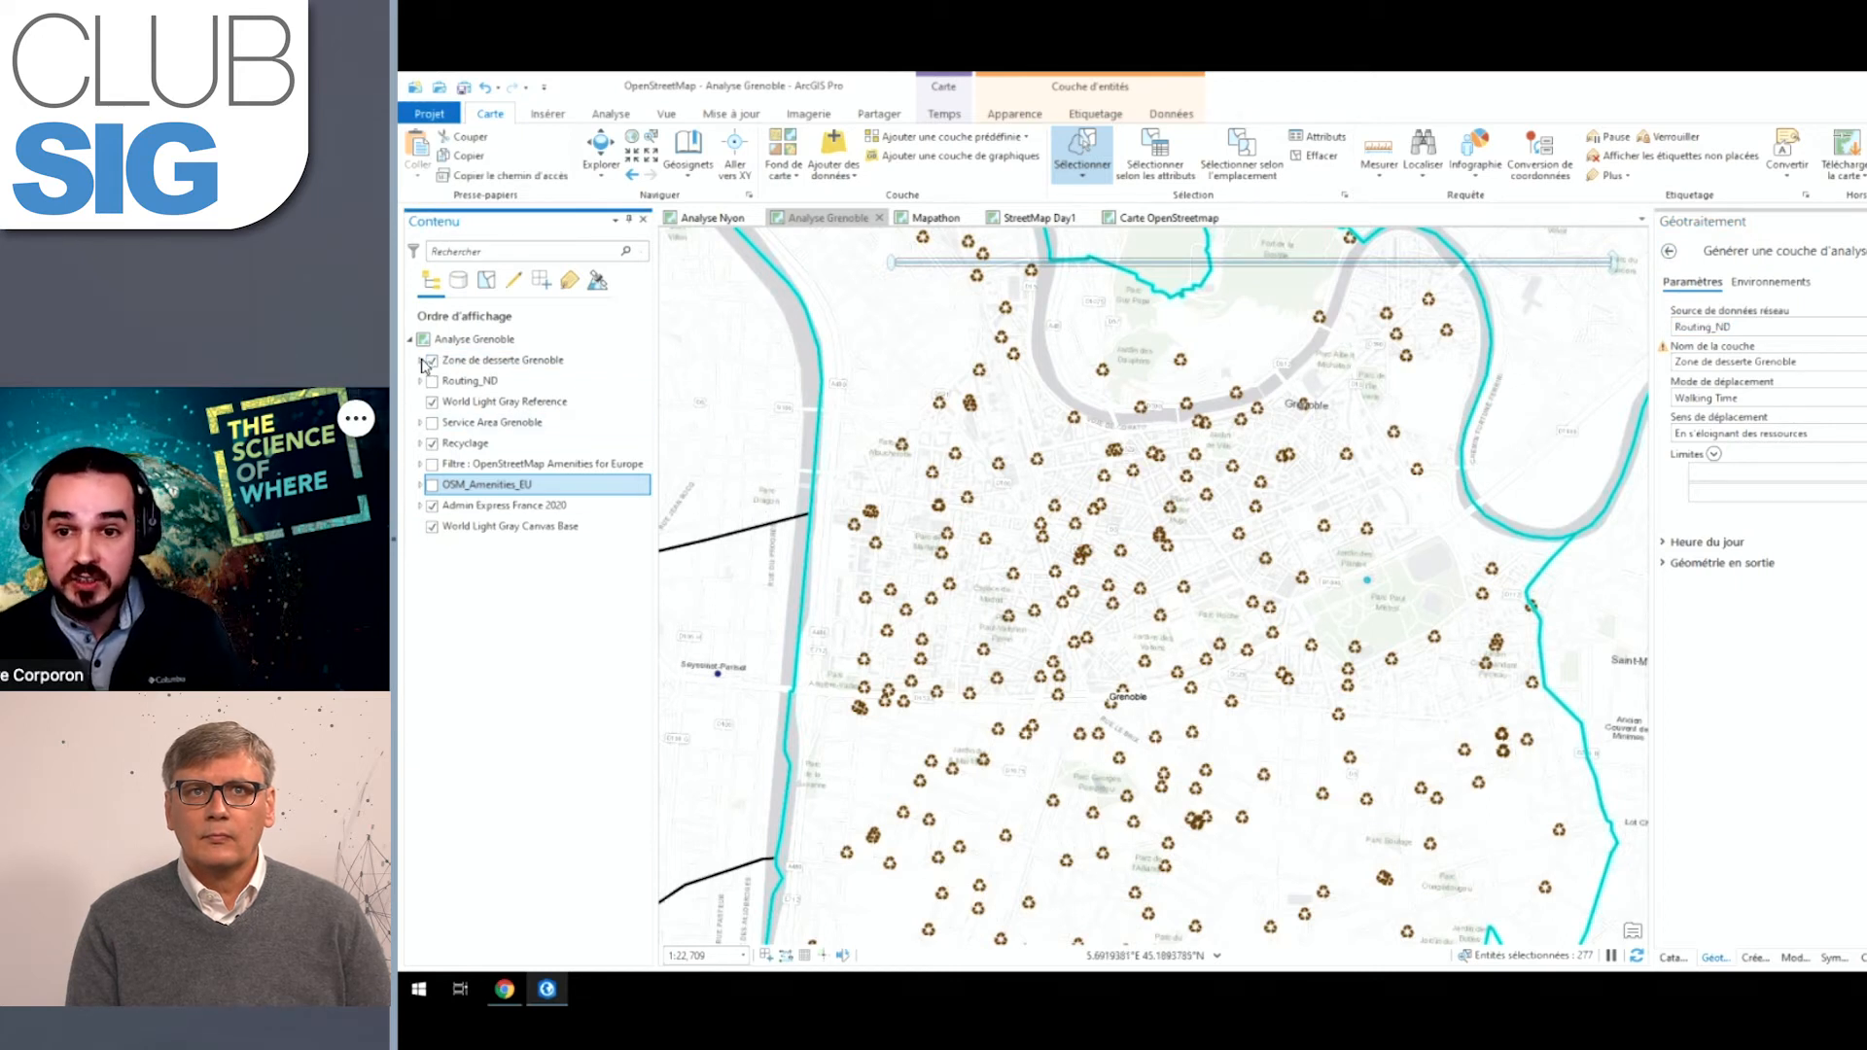
left_click(420, 361)
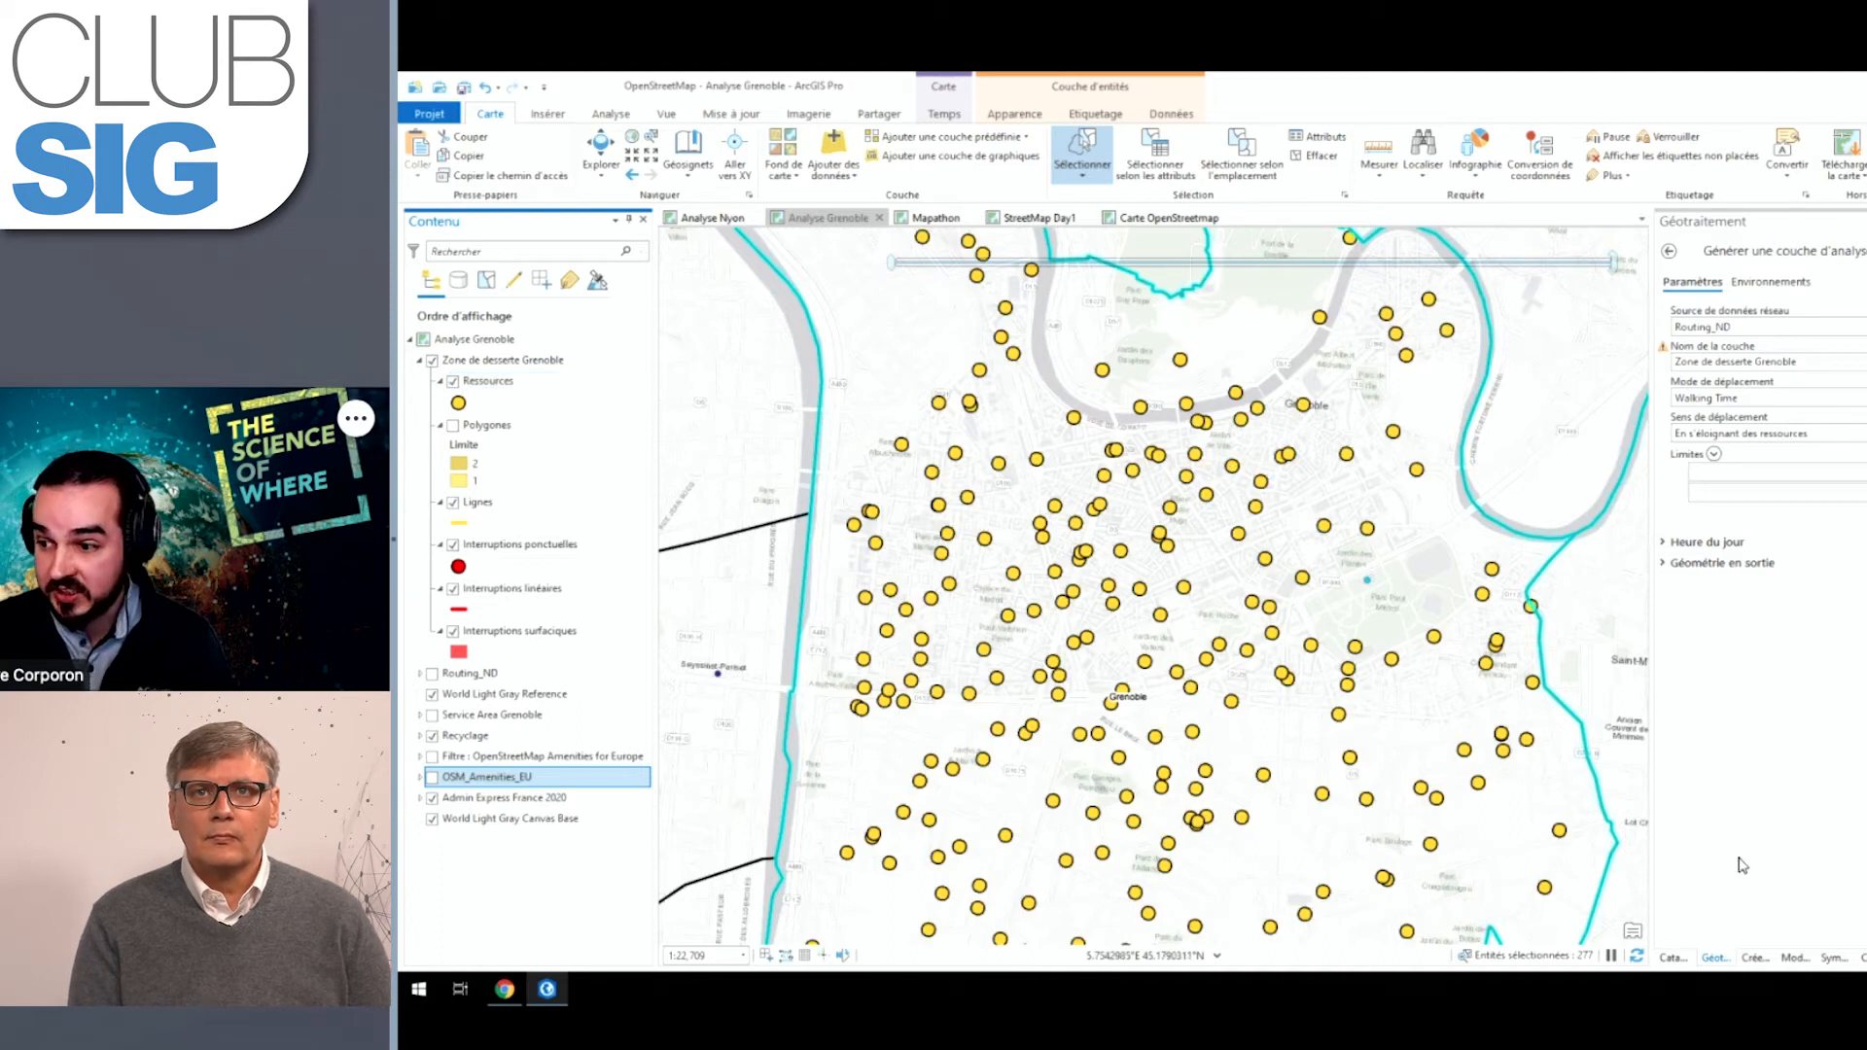
left_click(1669, 252)
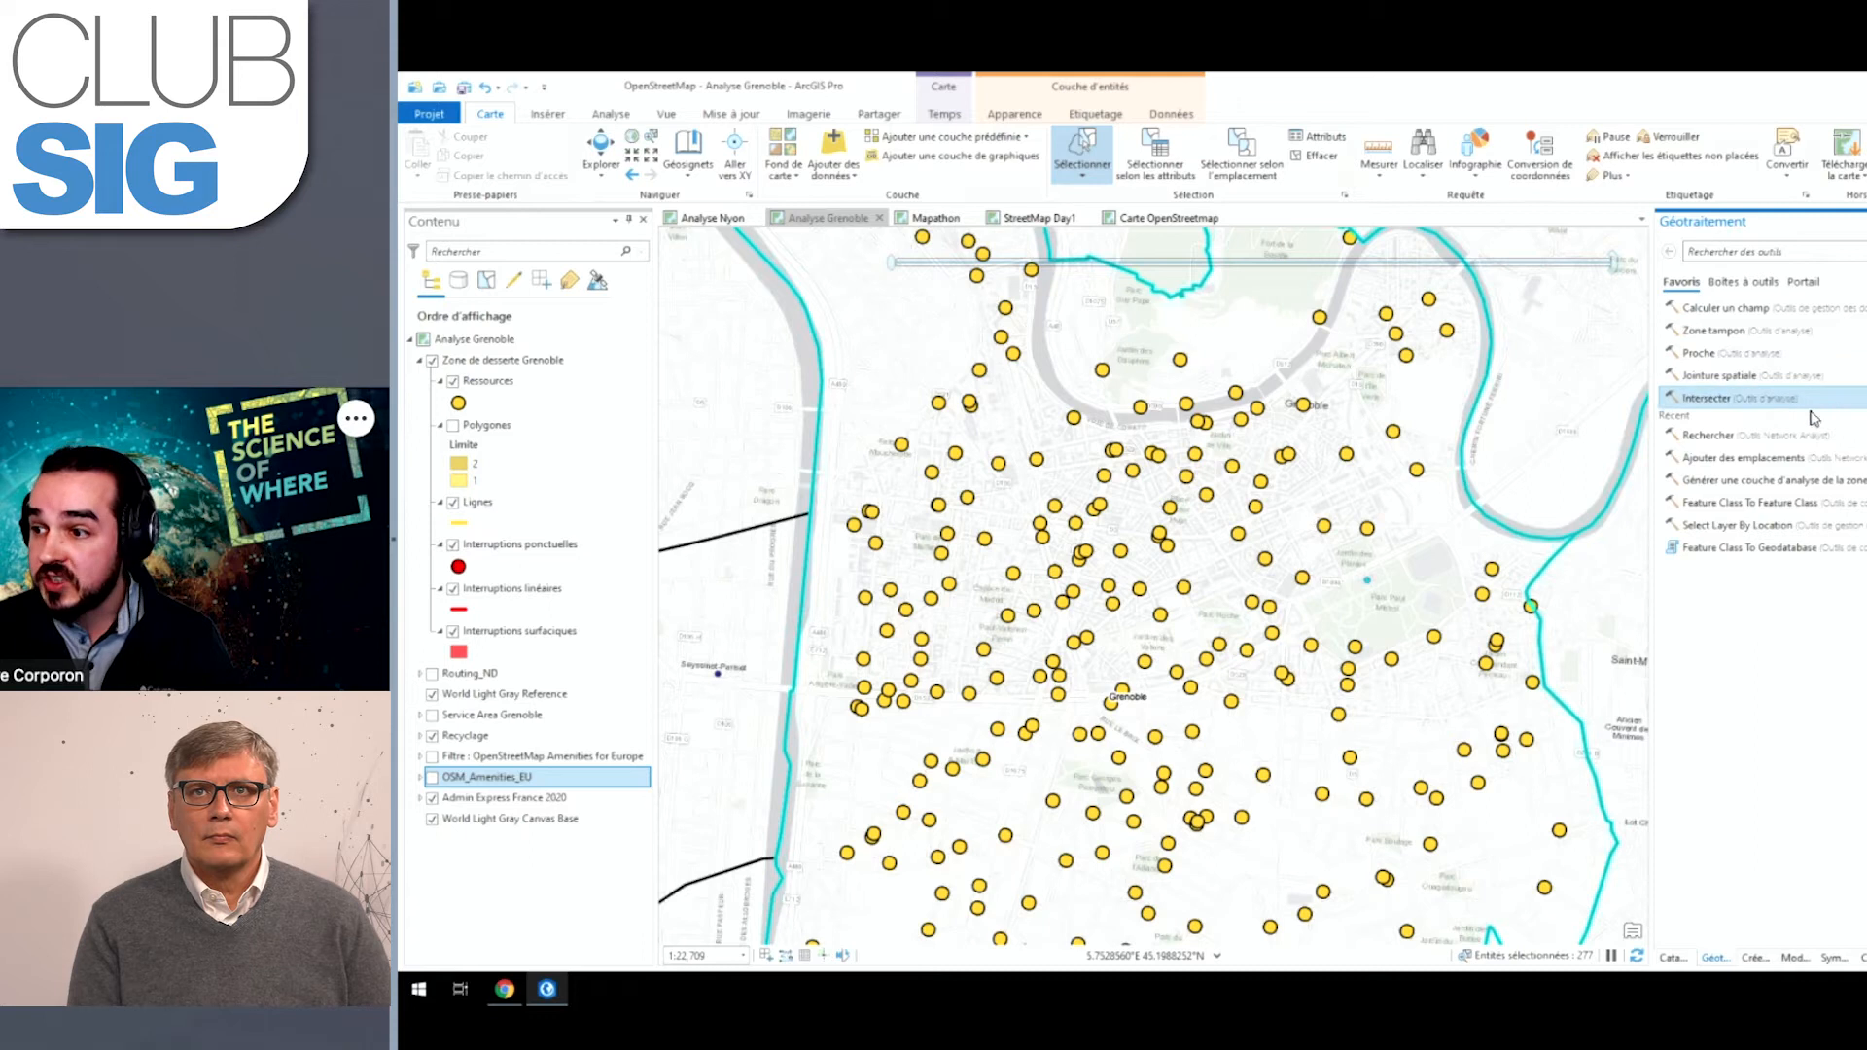
left_click(1709, 435)
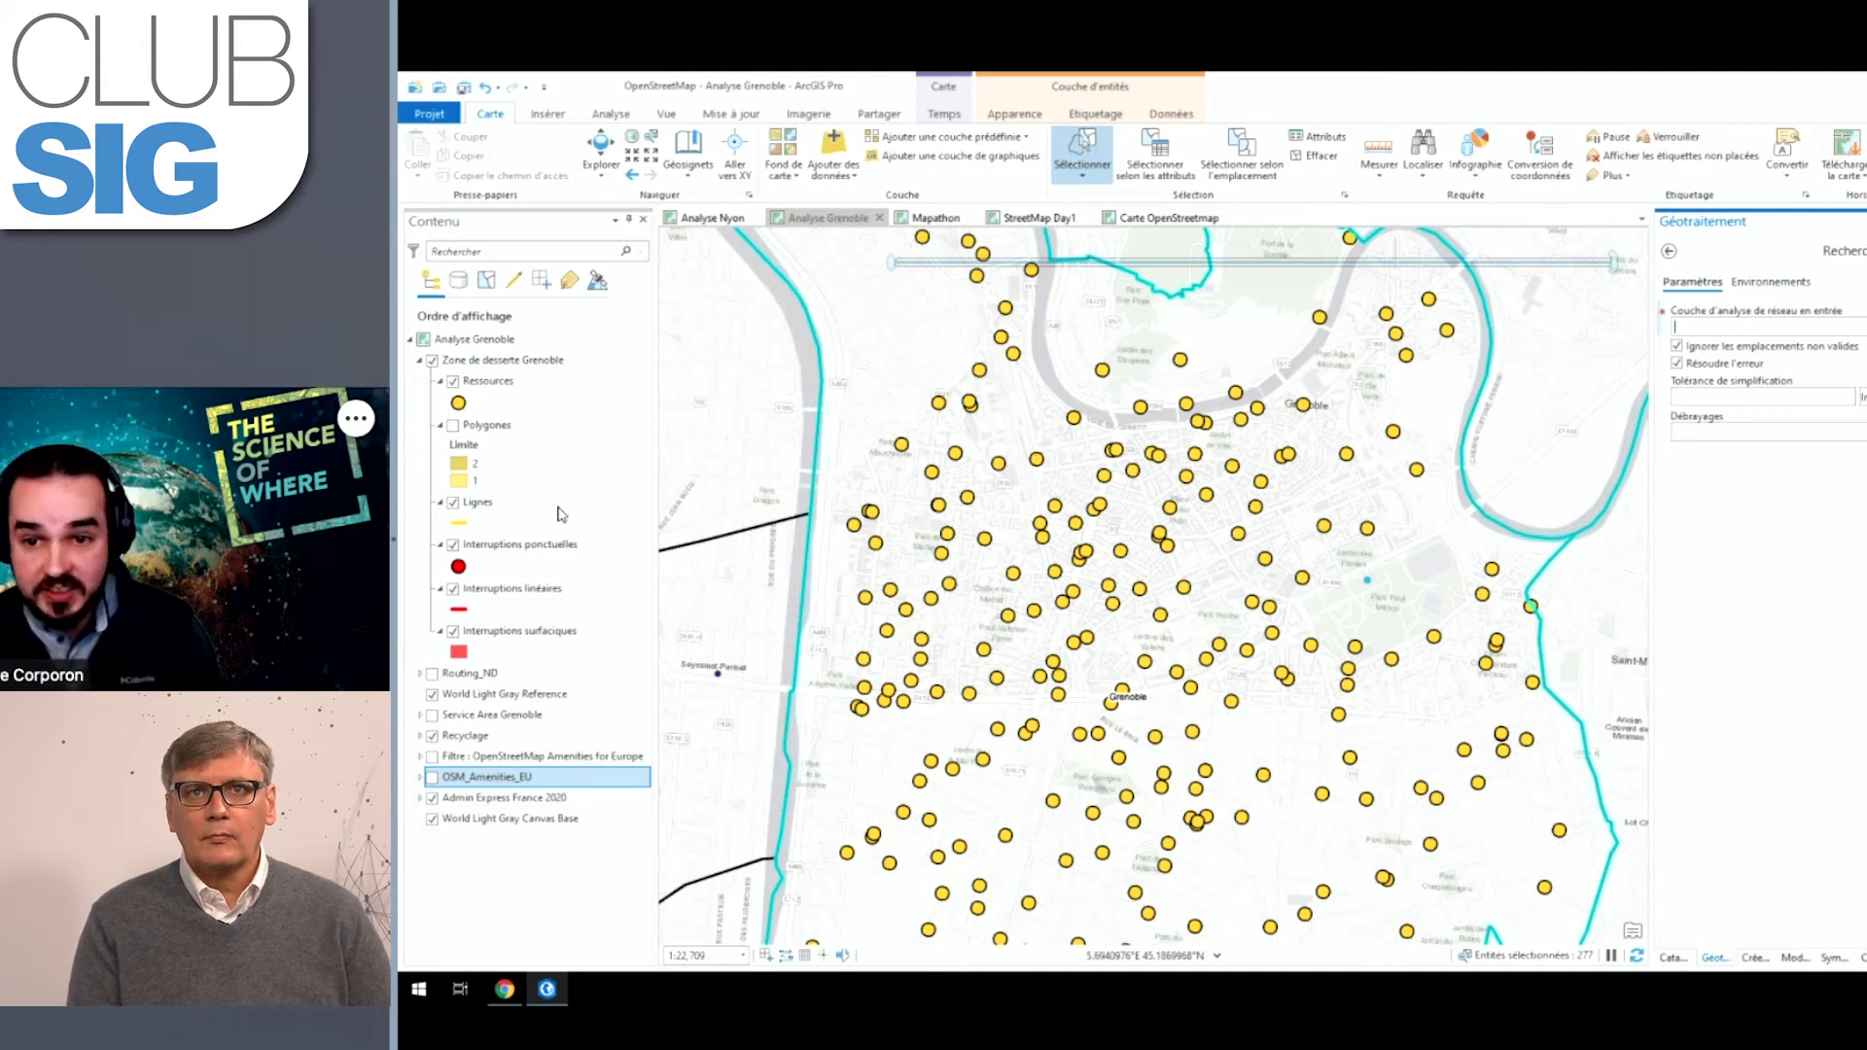
Step: Display the Polygones sublayer of the service area and examine which parts of Grenoble lie outside walking reach of a recycling point
left_click(453, 428)
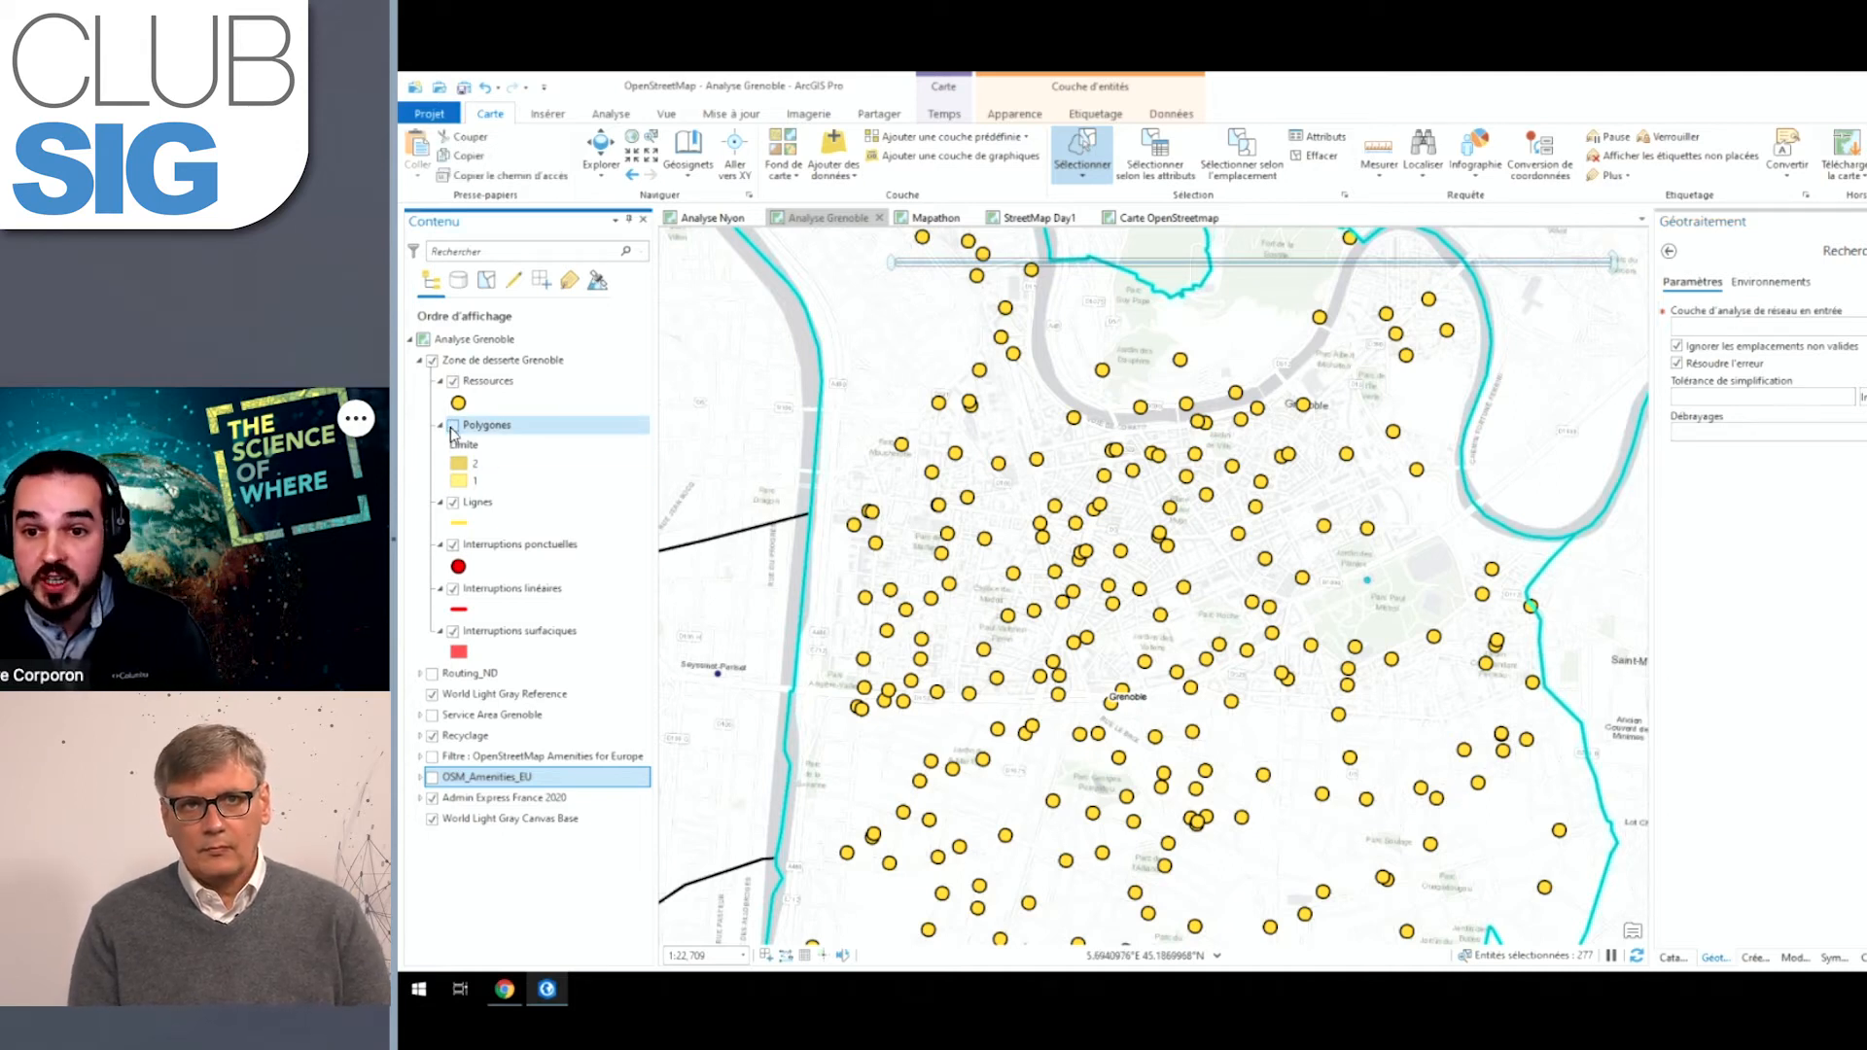
left_click(453, 428)
scroll(1256, 547, "up", 2)
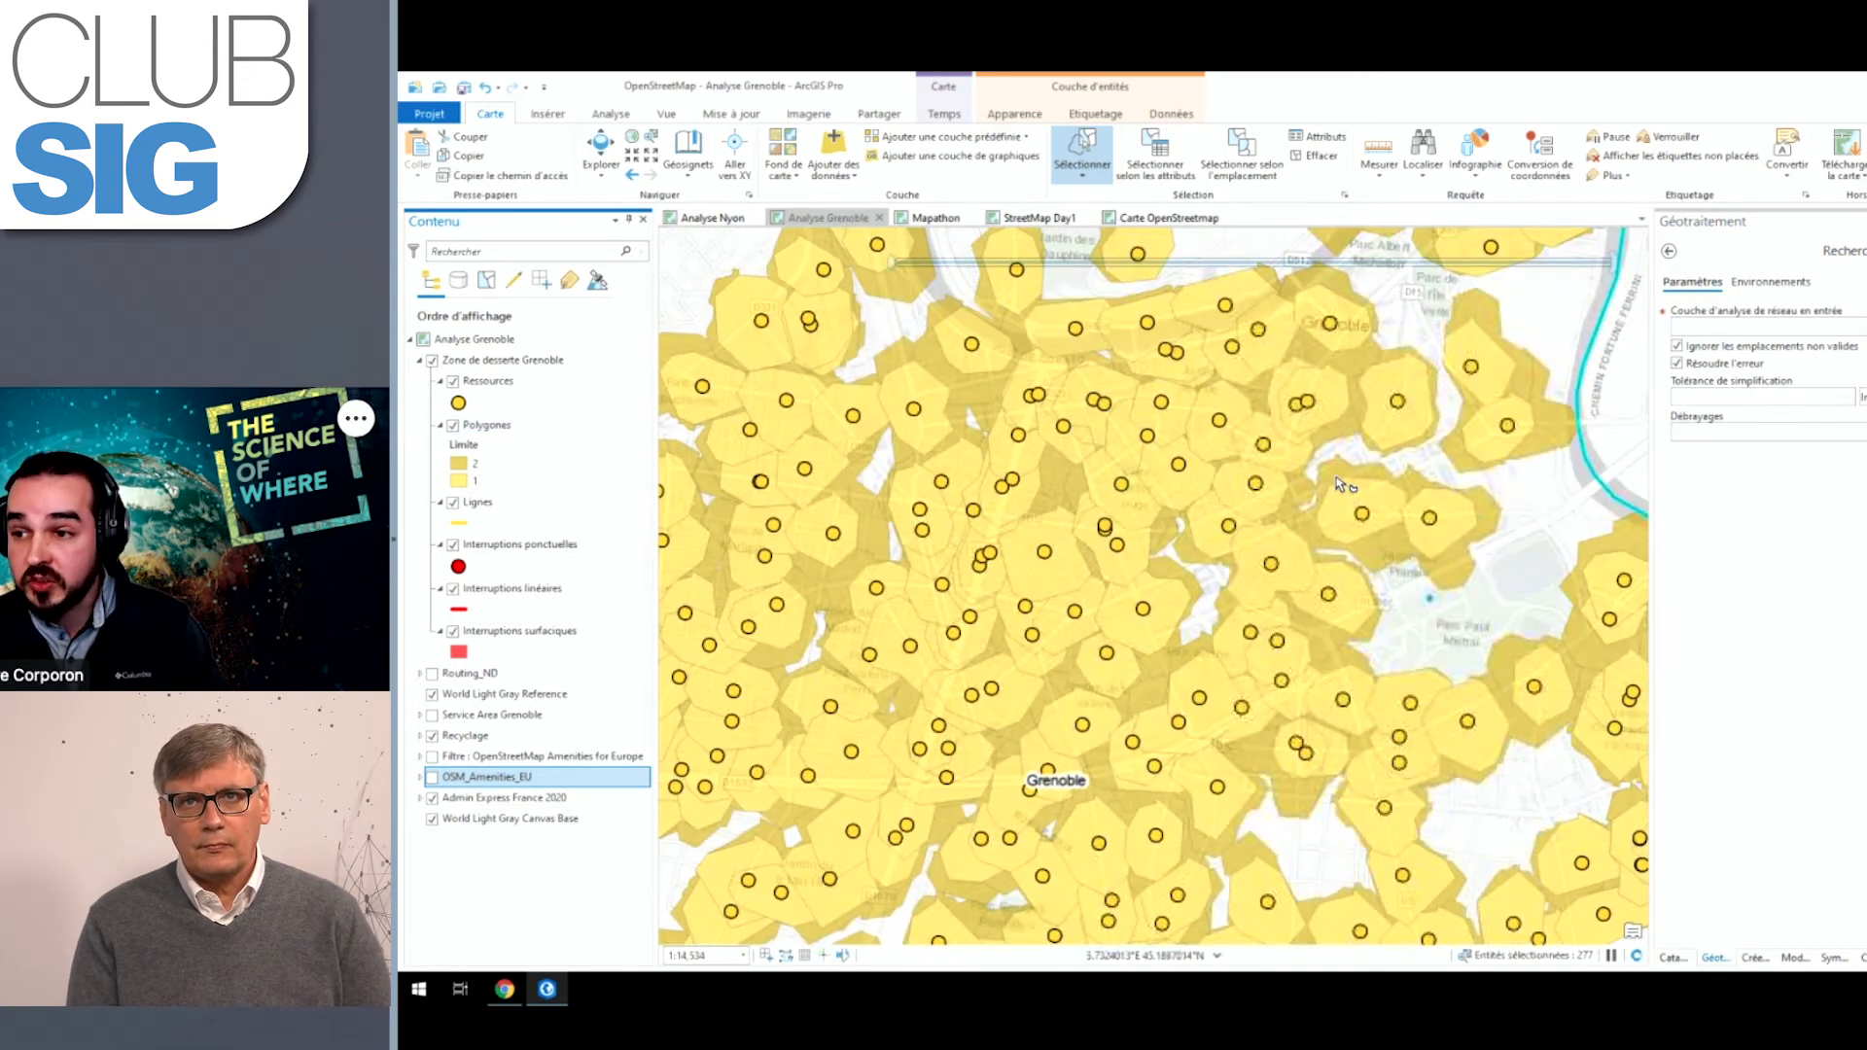
mouse_move(1120, 411)
left_mouse_down()
mouse_move(980, 482)
mouse_move(1142, 392)
left_mouse_up()
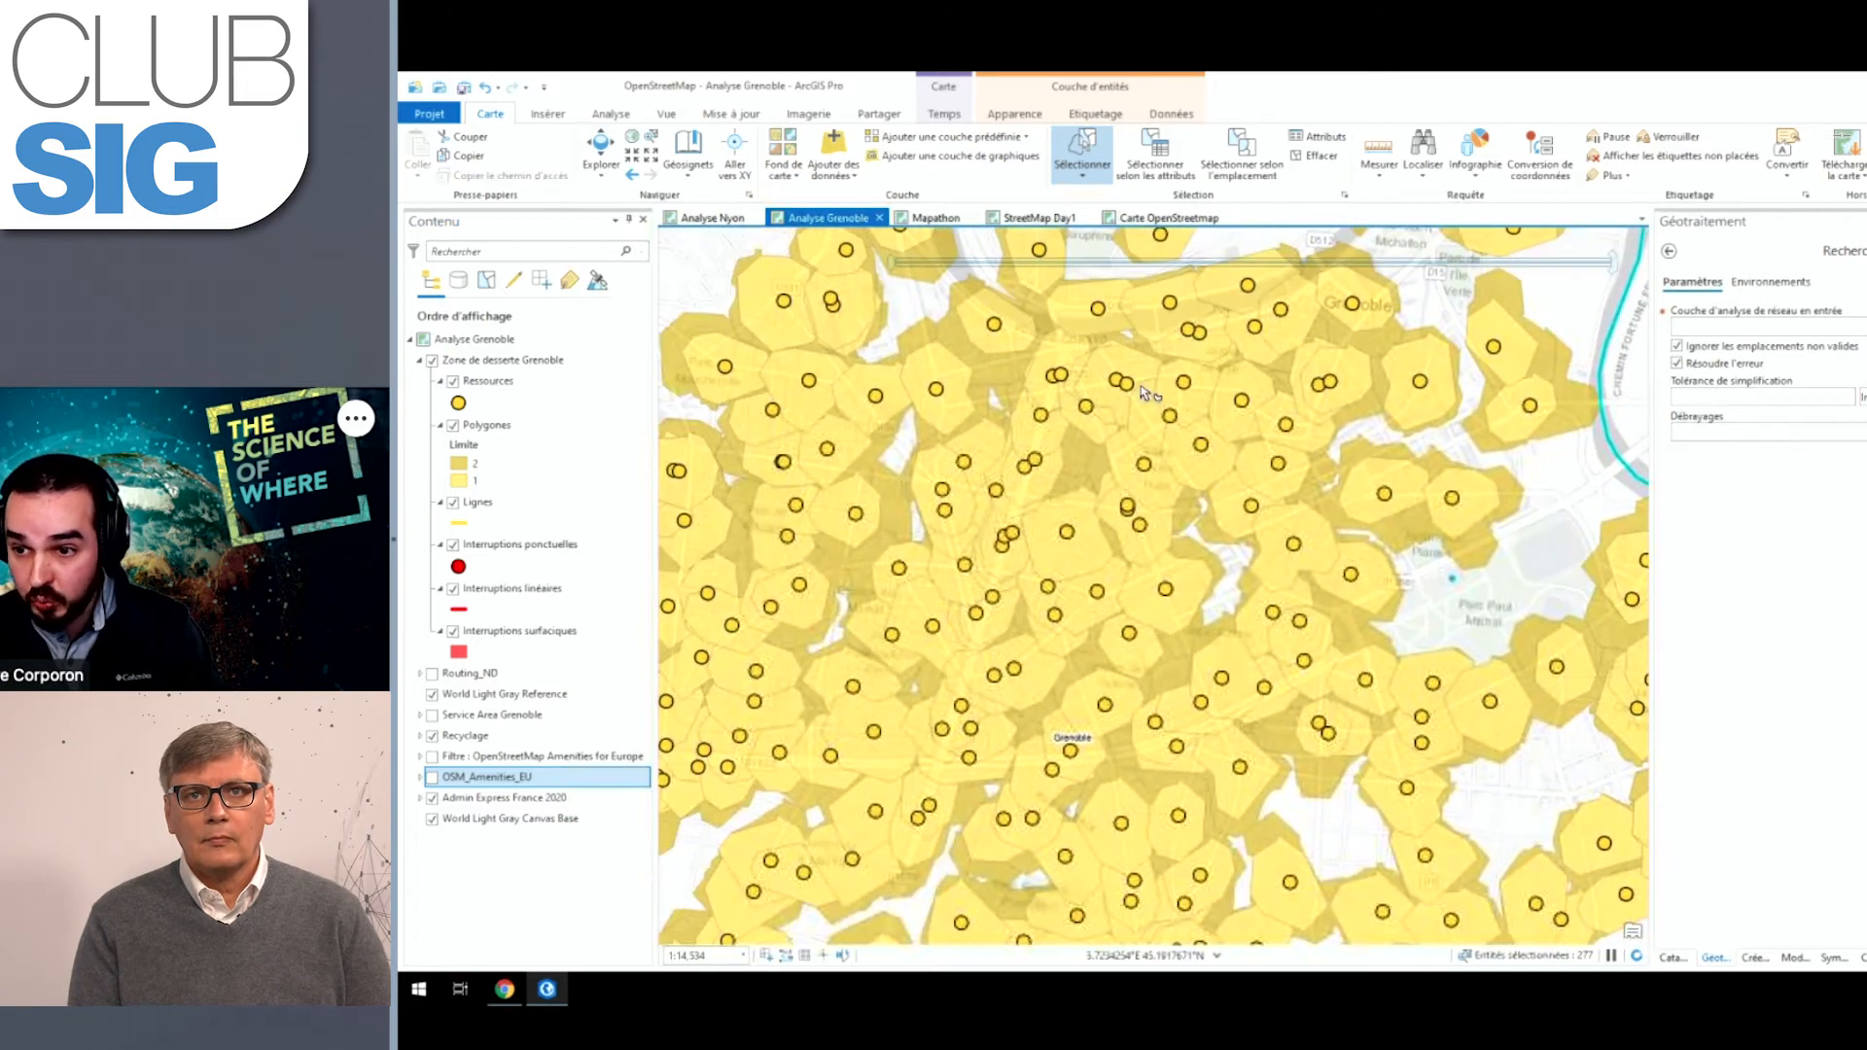
scroll(1128, 491, "down", 4)
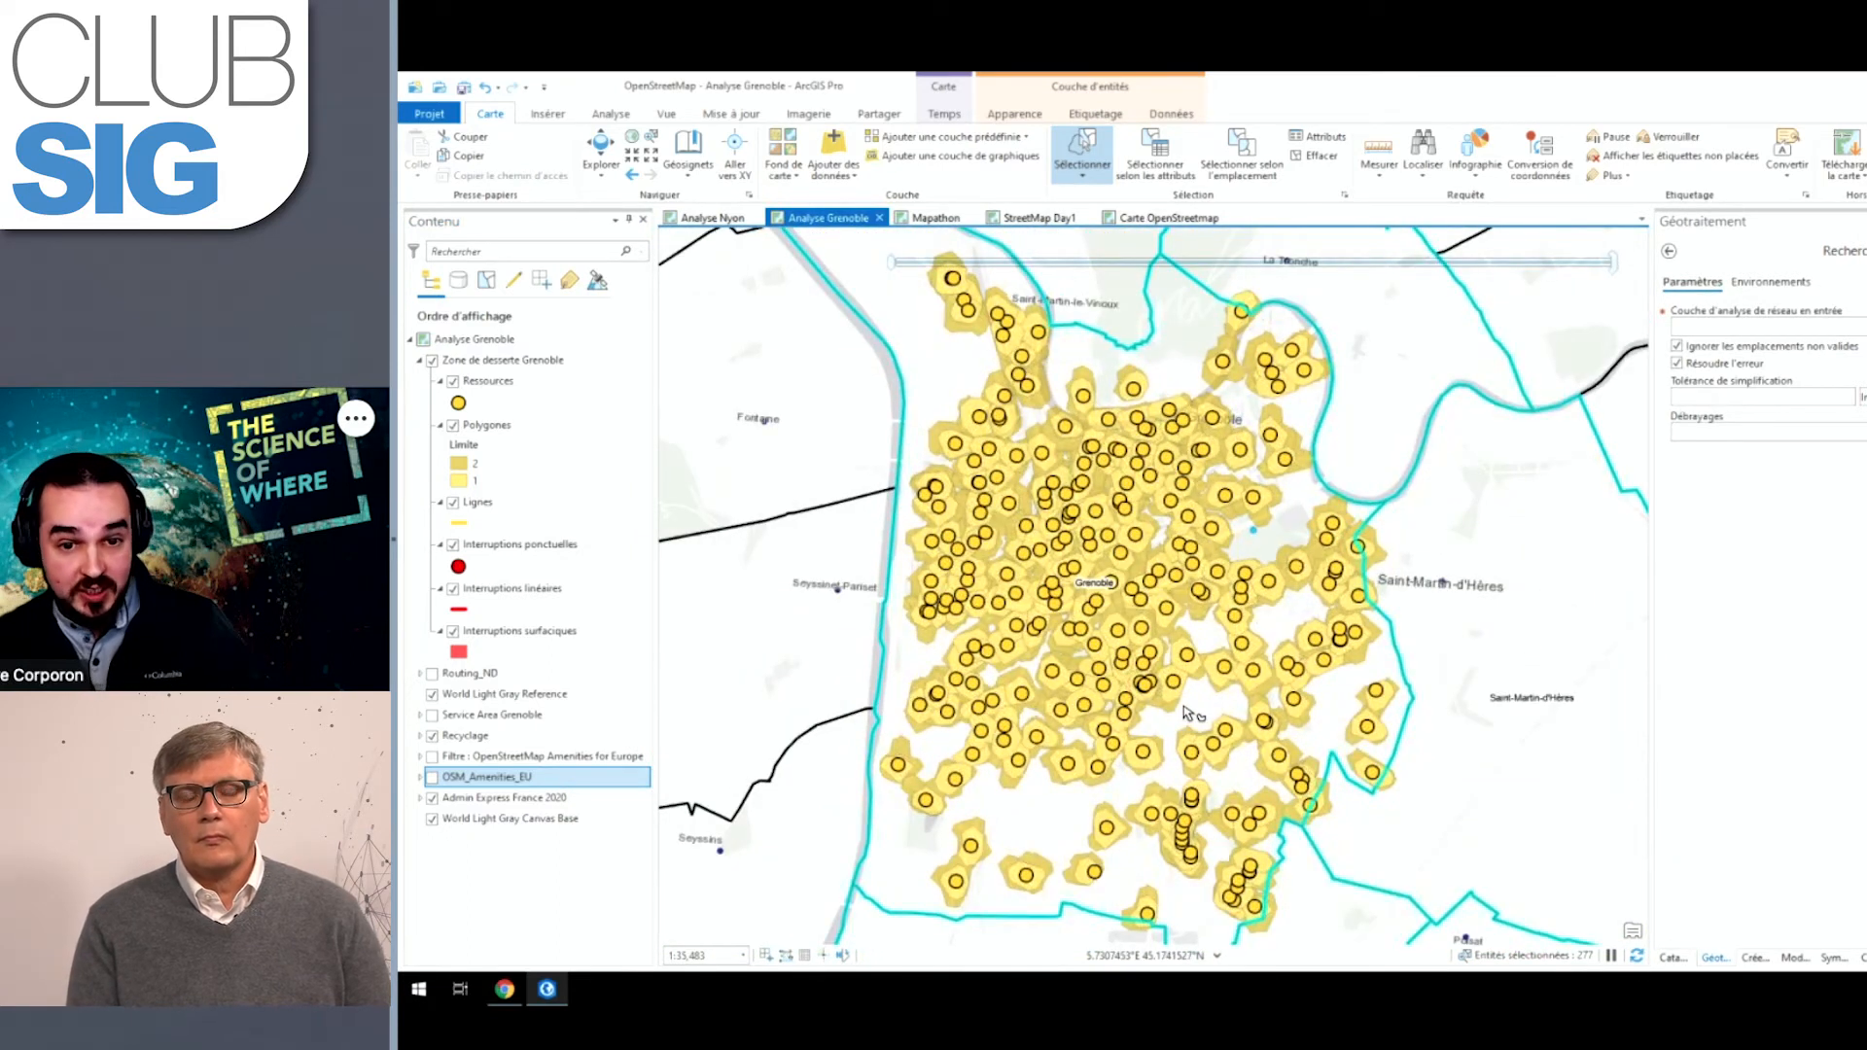
scroll(1201, 642, "up", 2)
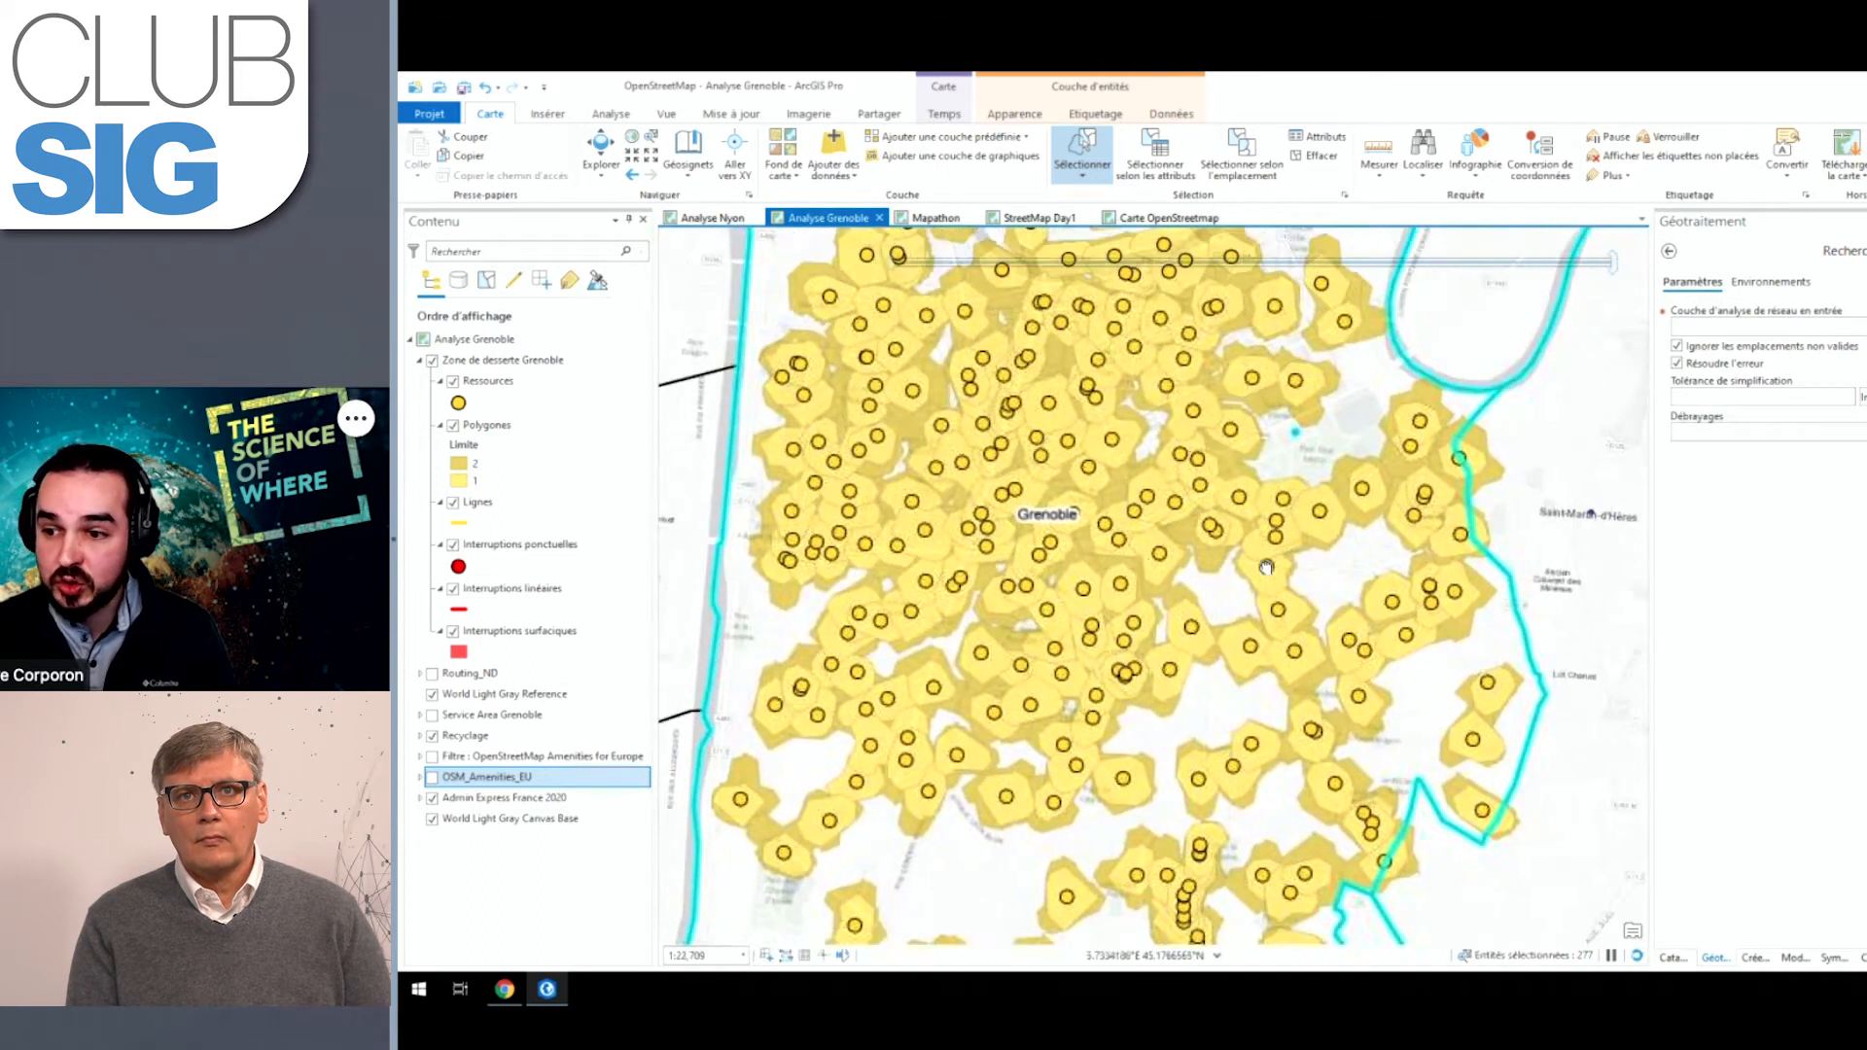
scroll(1082, 731, "up", 6)
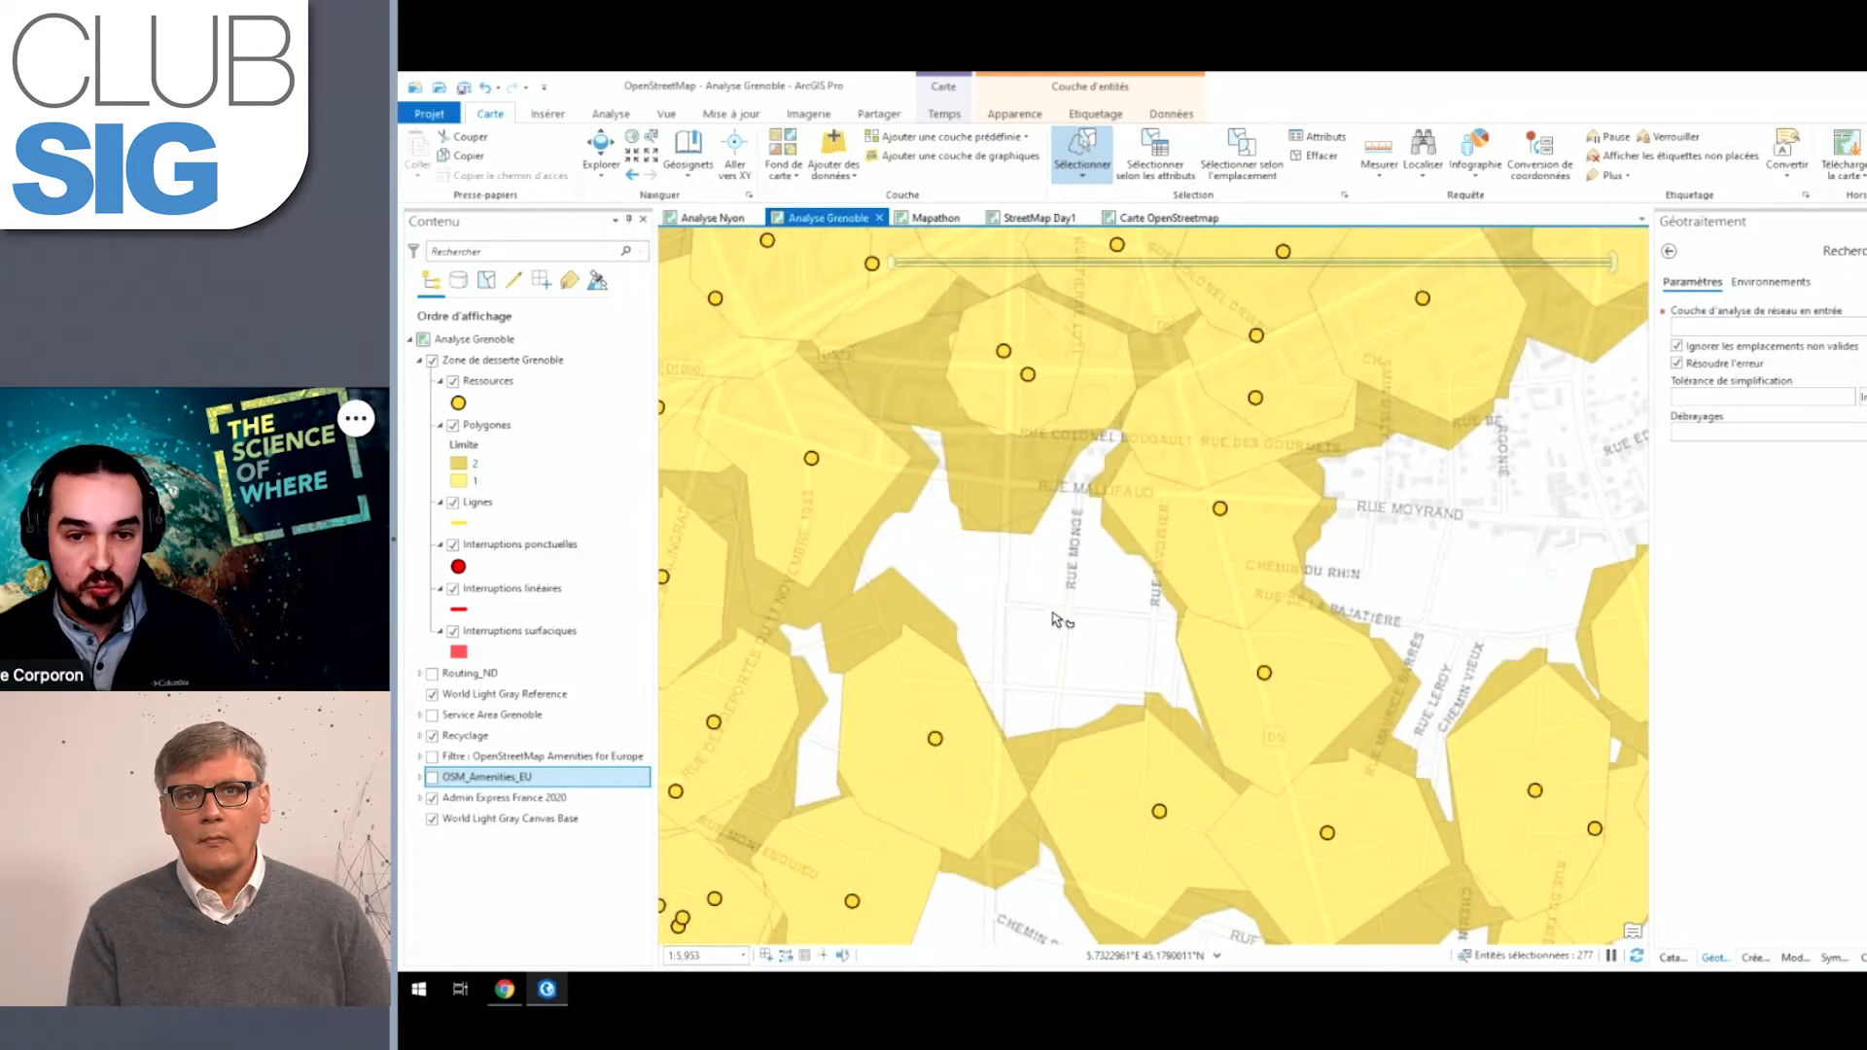
scroll(1066, 578, "down", 2)
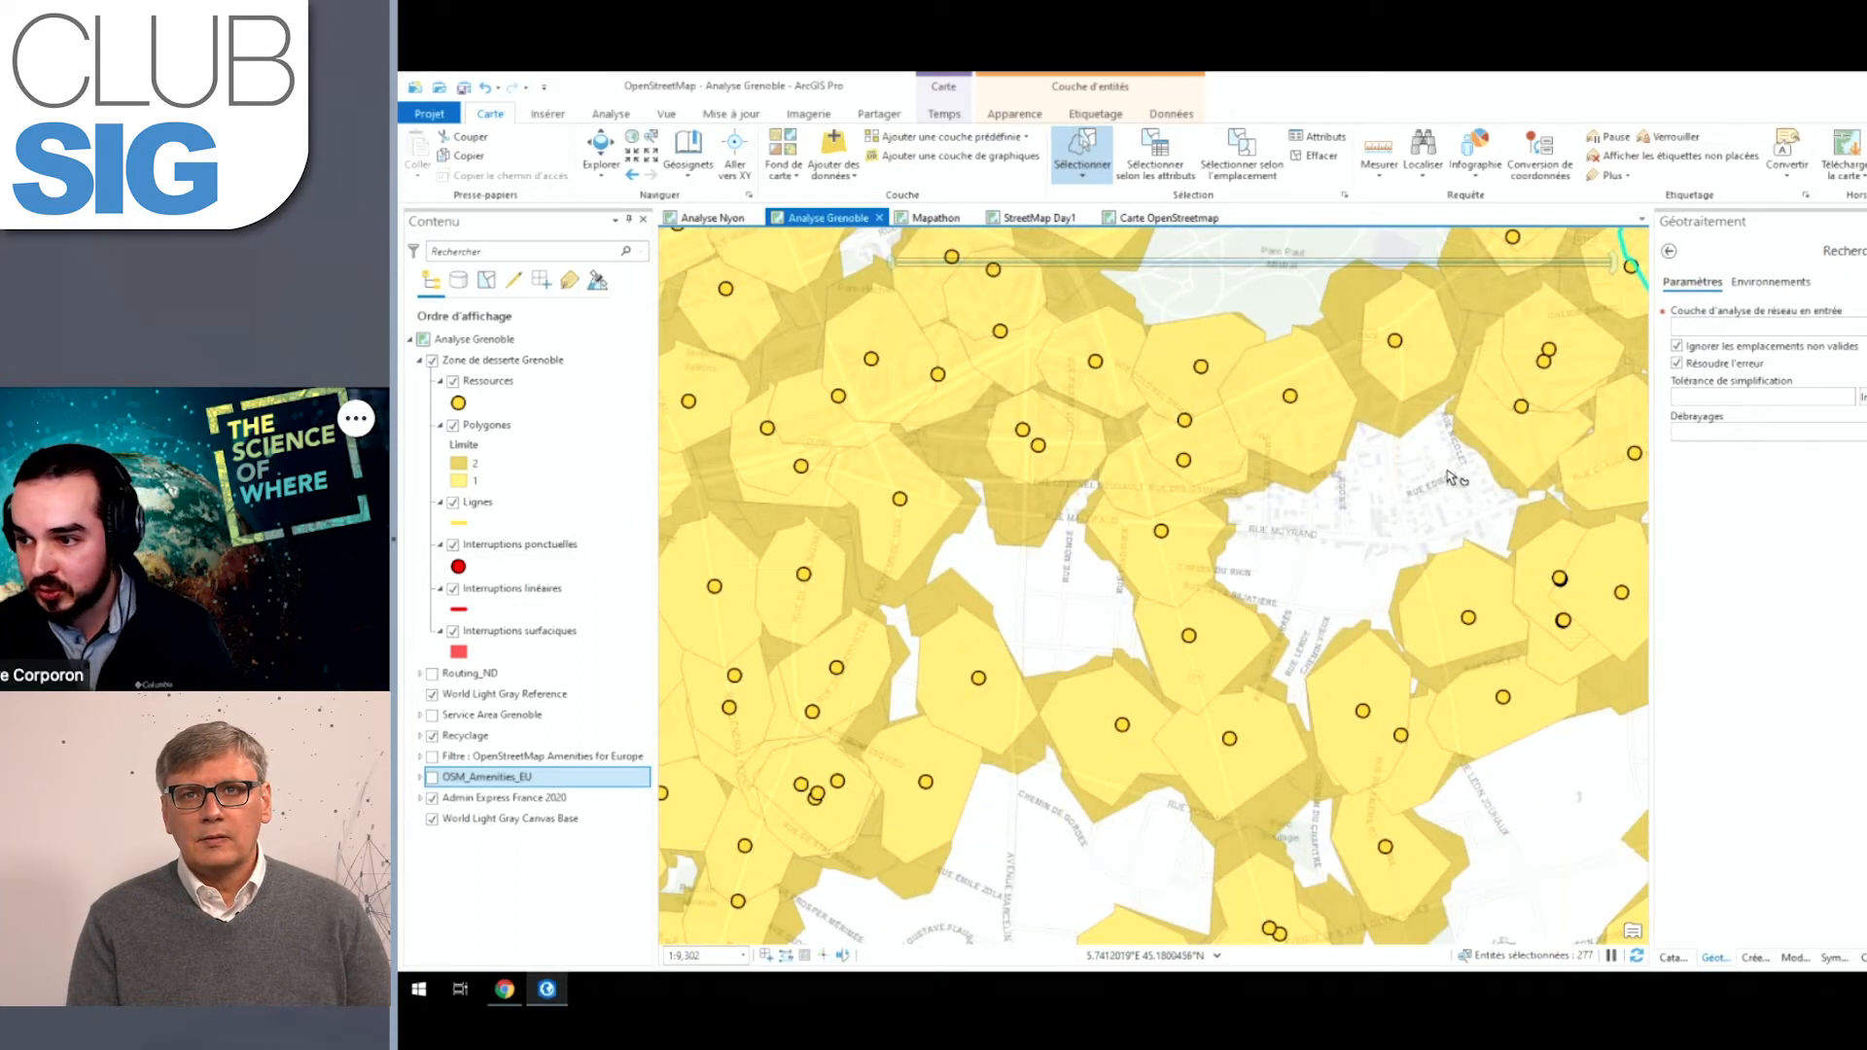
left_click_drag(1412, 509, 1186, 554)
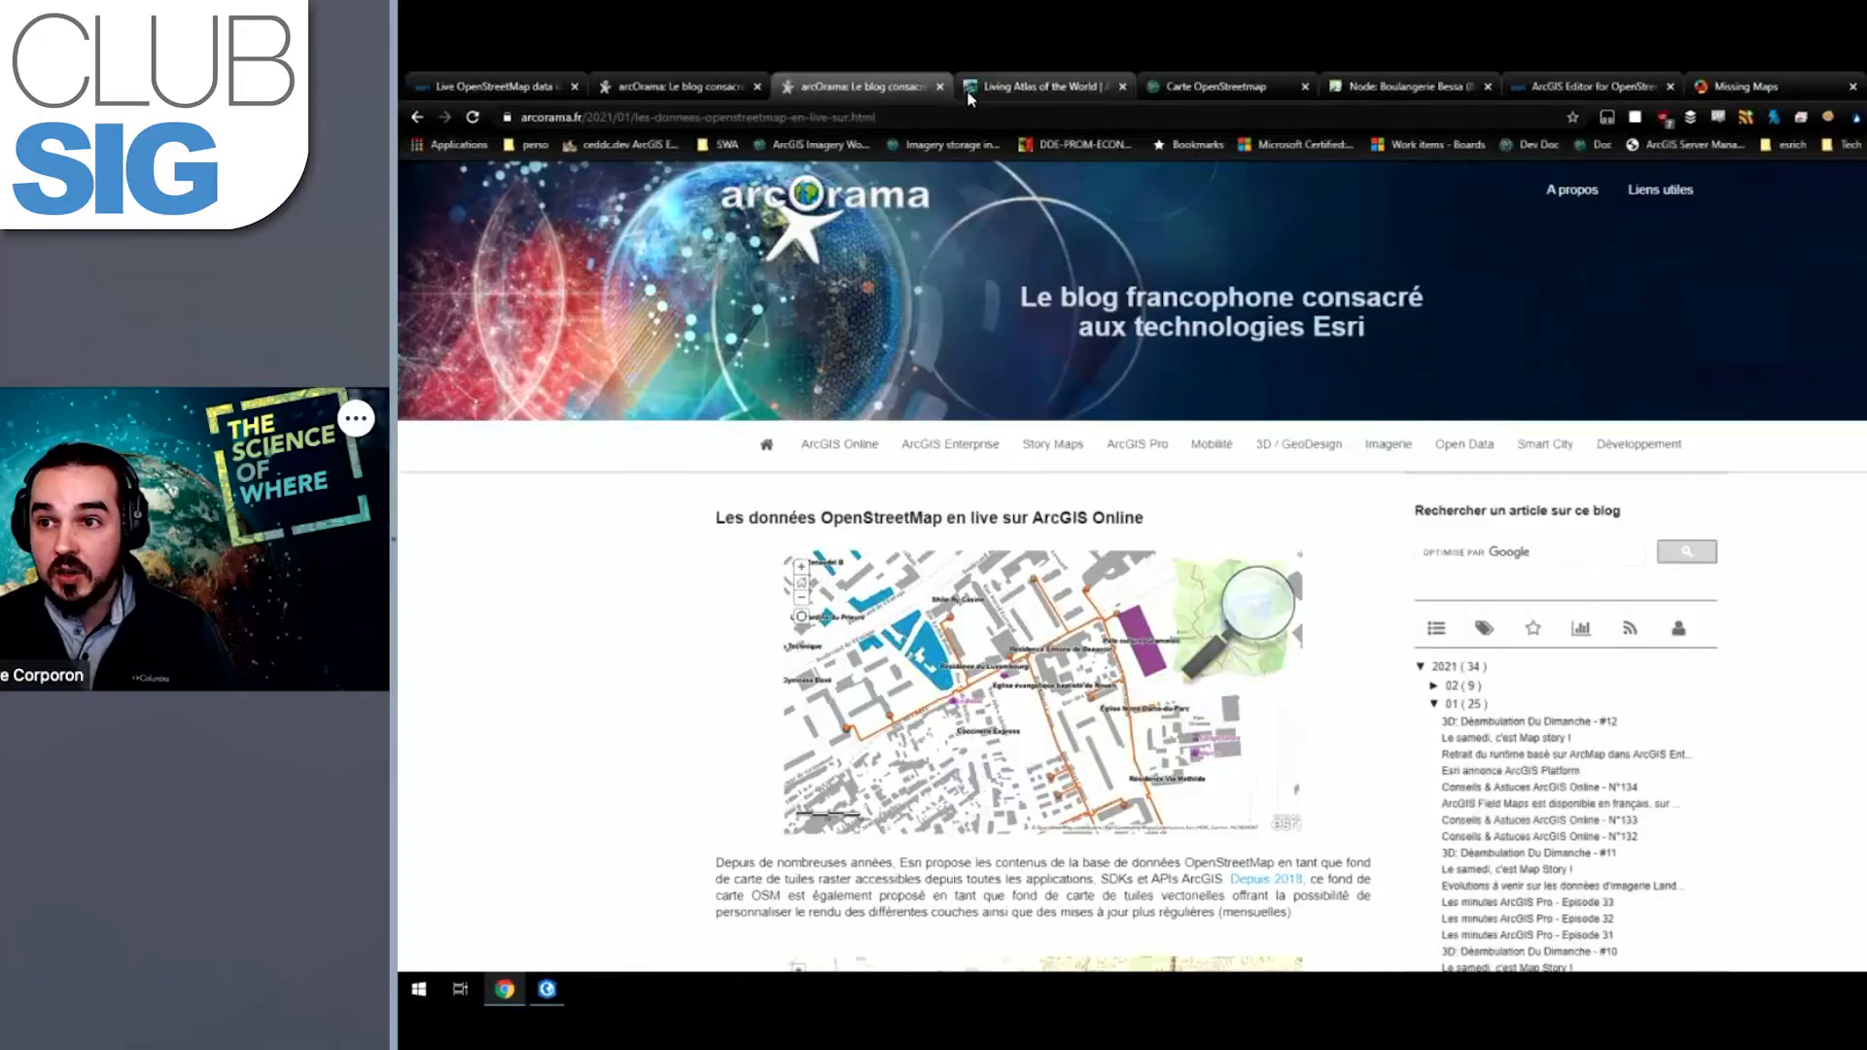
Step: Return to the Carte OpenStreetmap web map in the browser, closing the Boulangerie Bessa pop-up and expanding the map's full data attribution
left_click(970, 89)
left_click(708, 86)
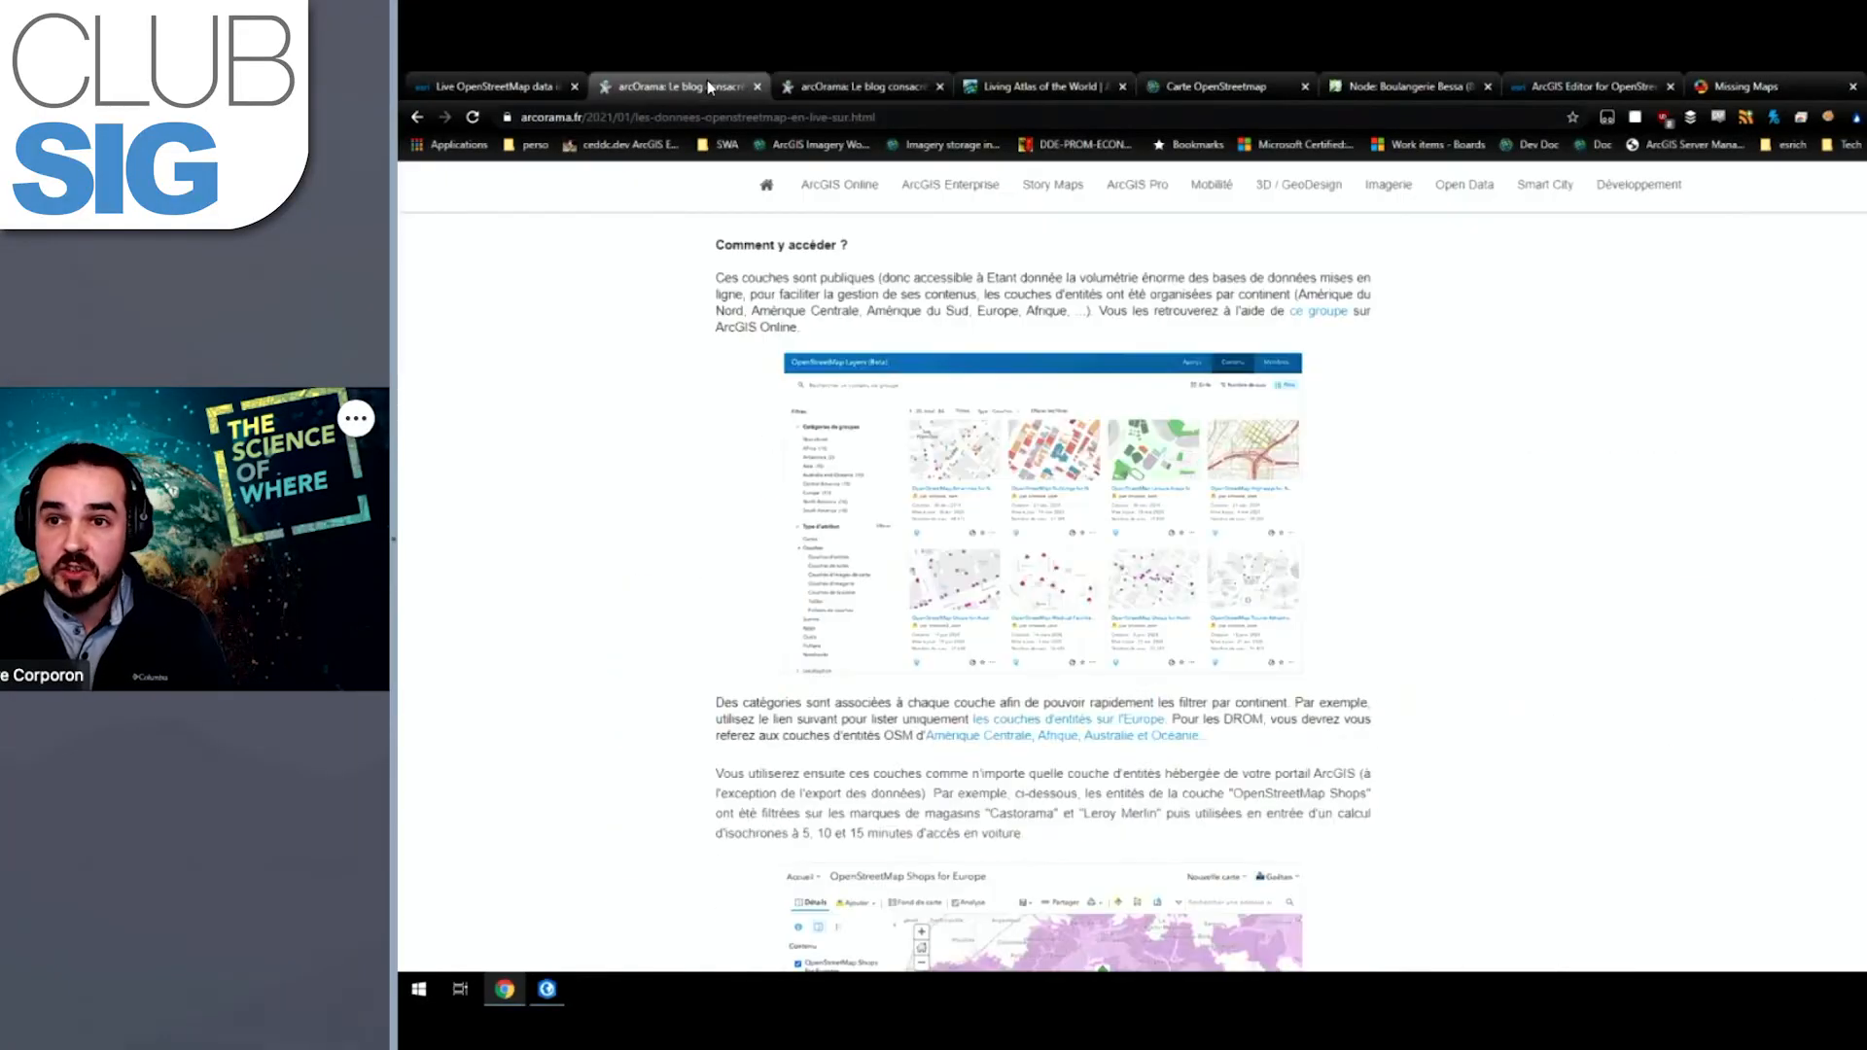
left_click(1205, 85)
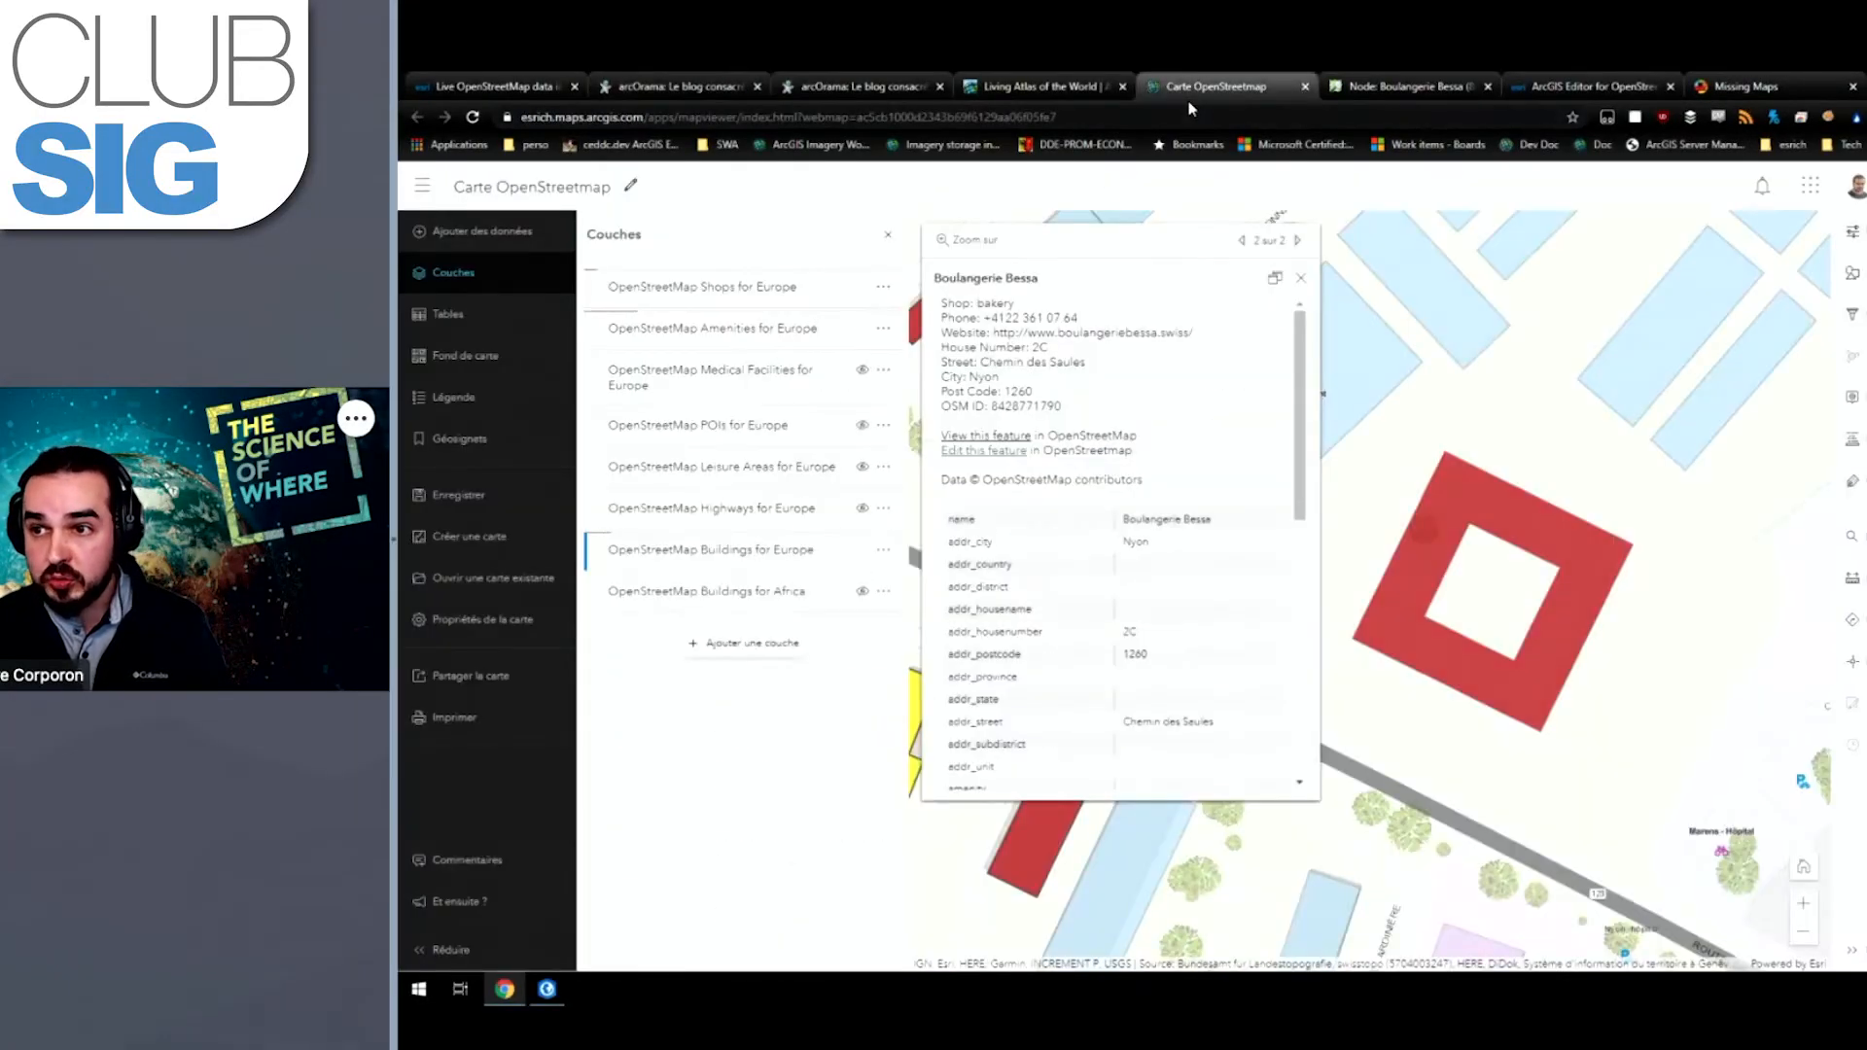
left_click(1300, 277)
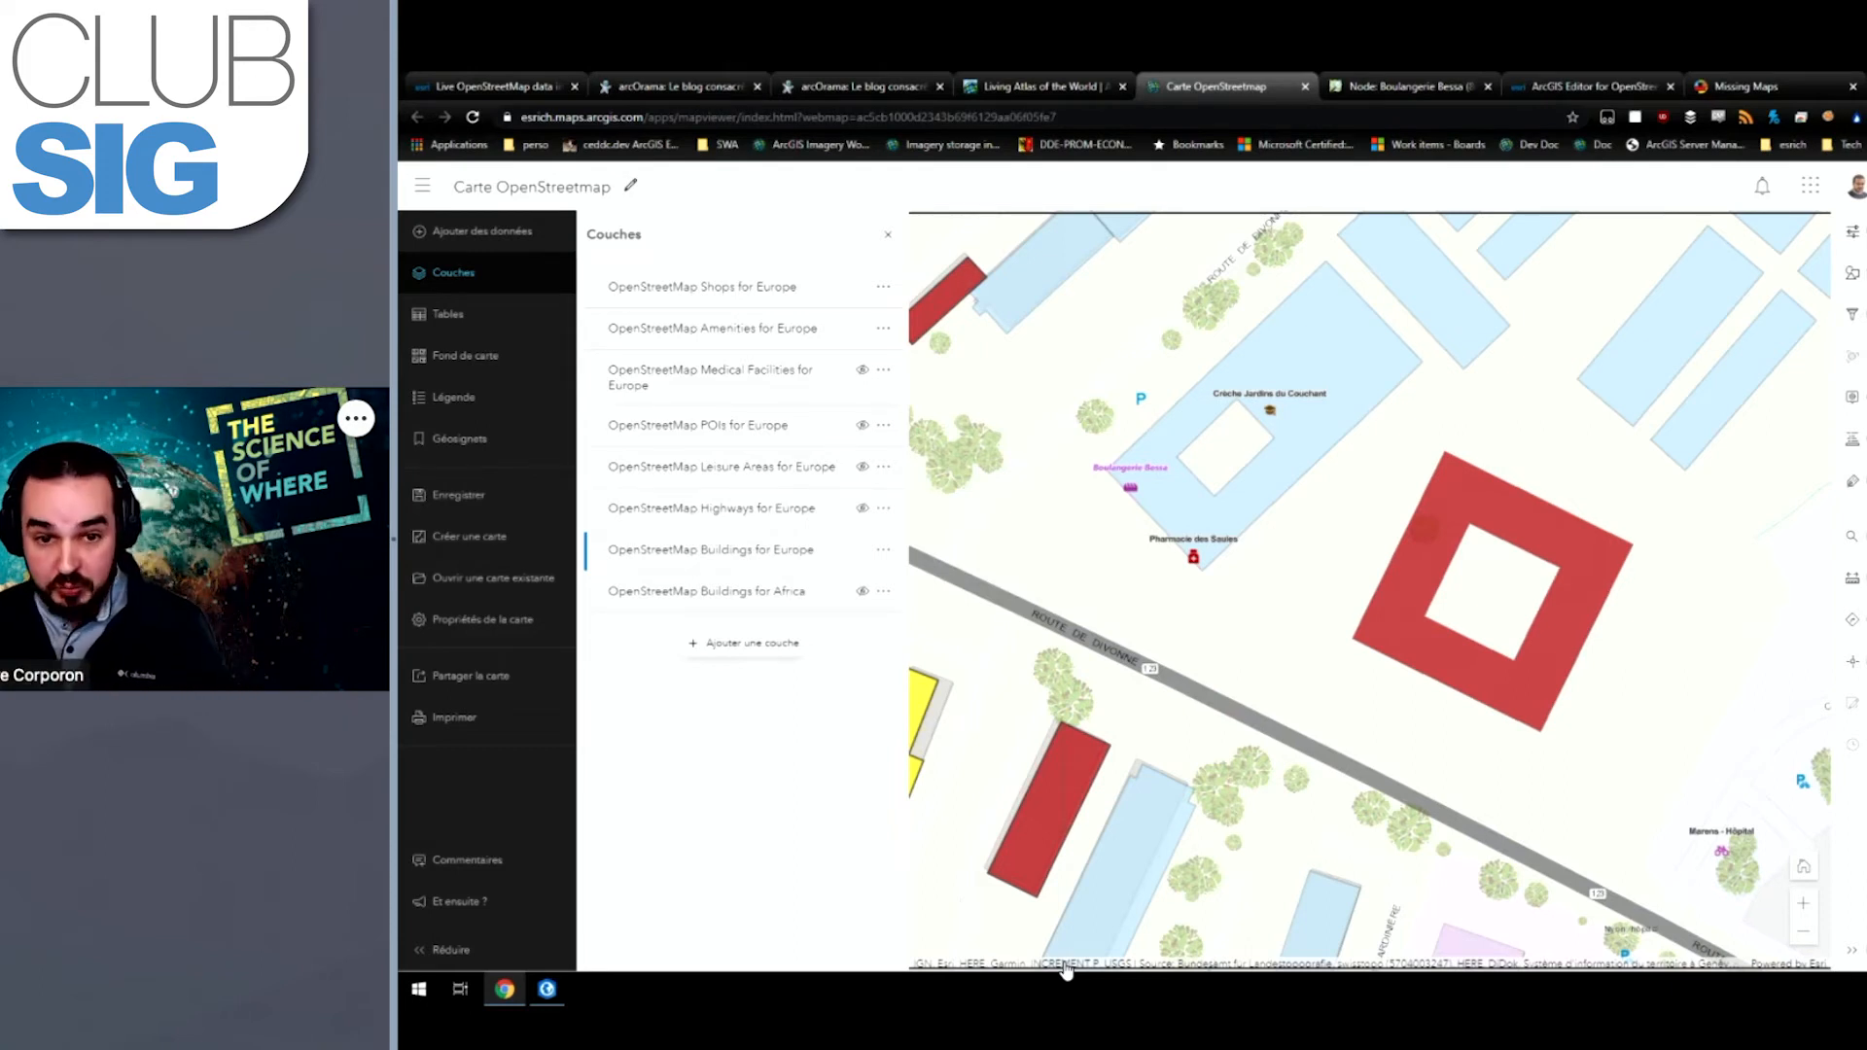
left_click(1413, 968)
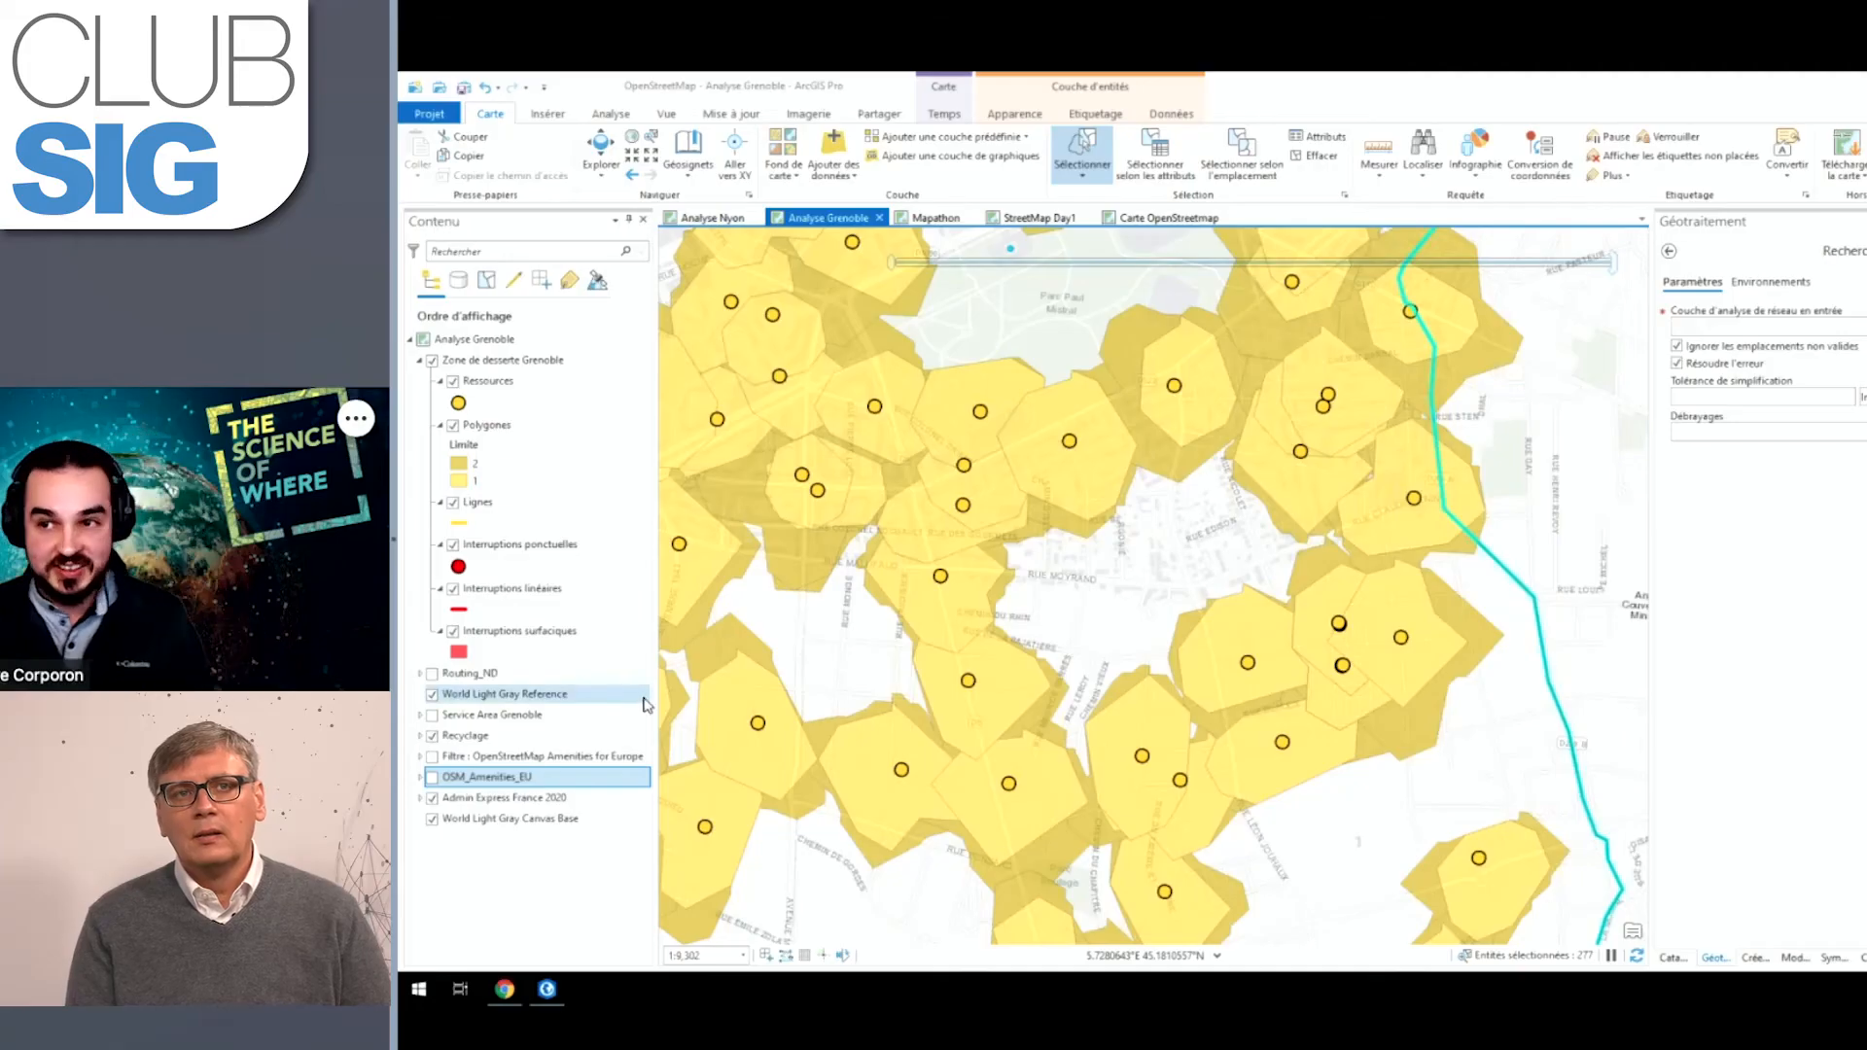
left_click(504, 988)
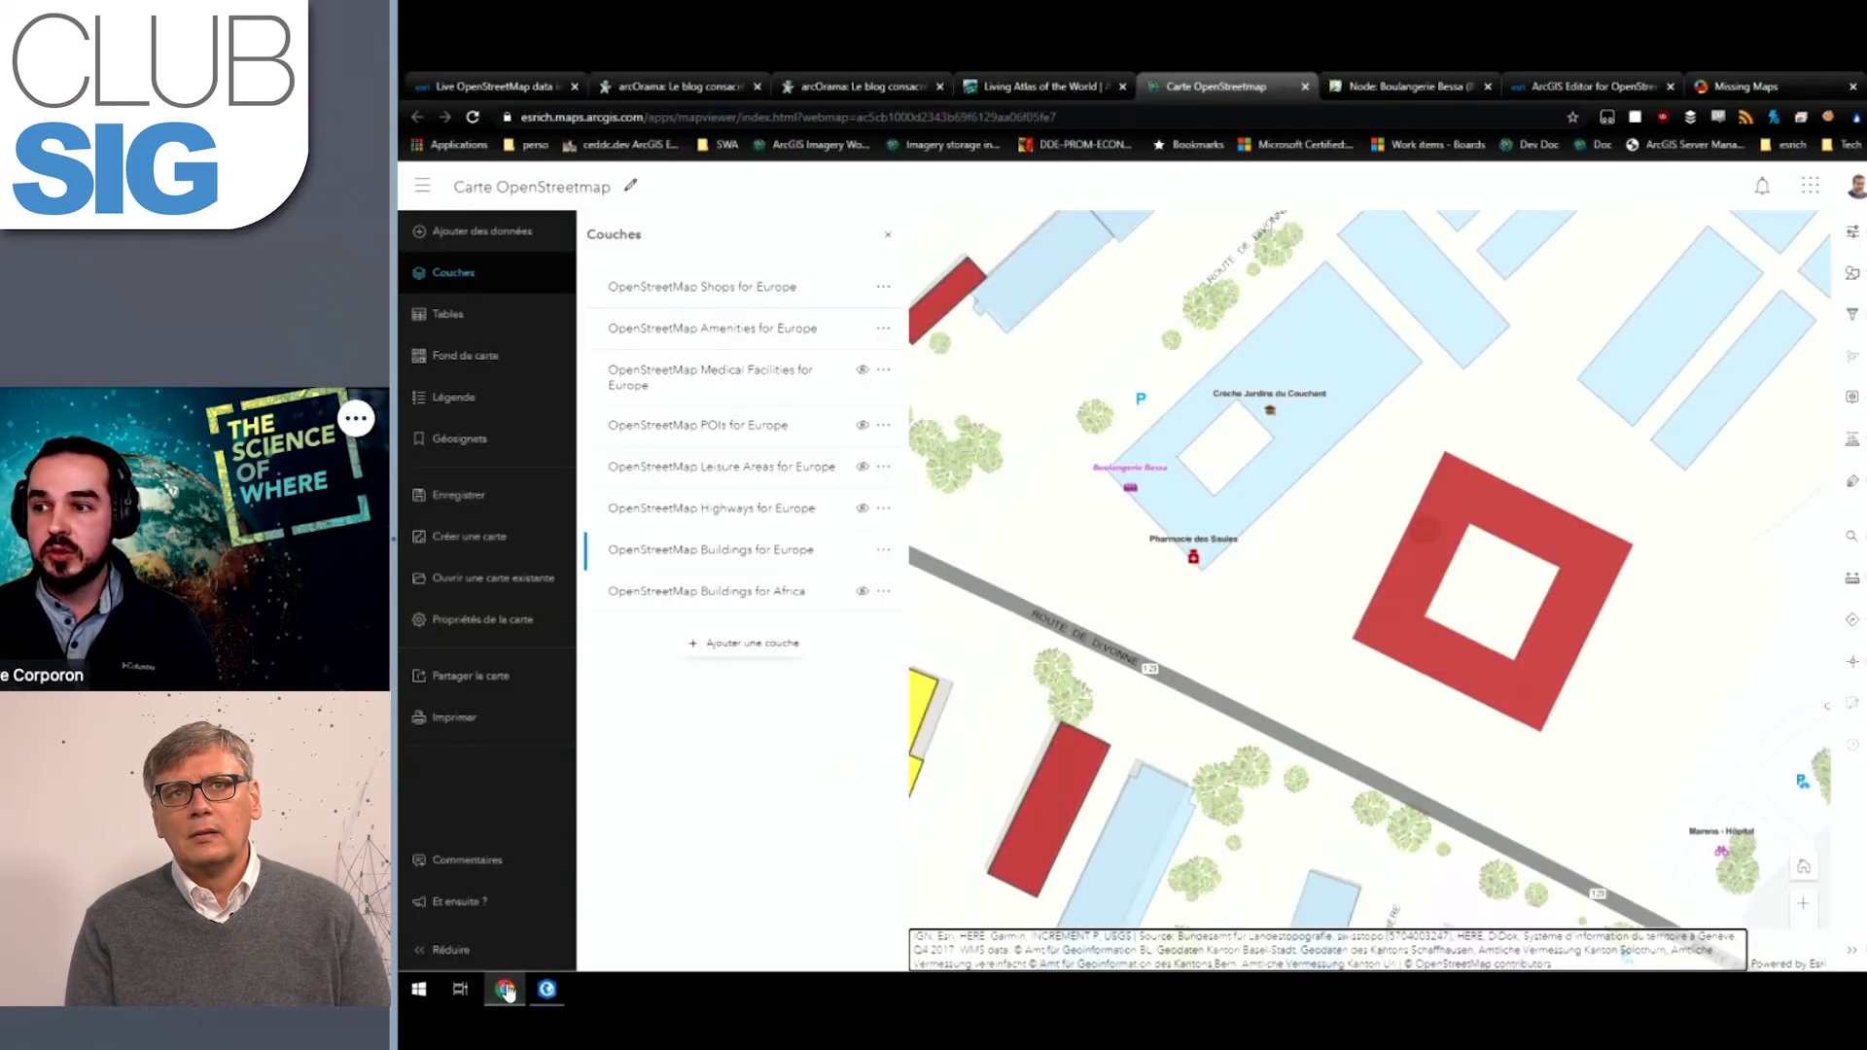